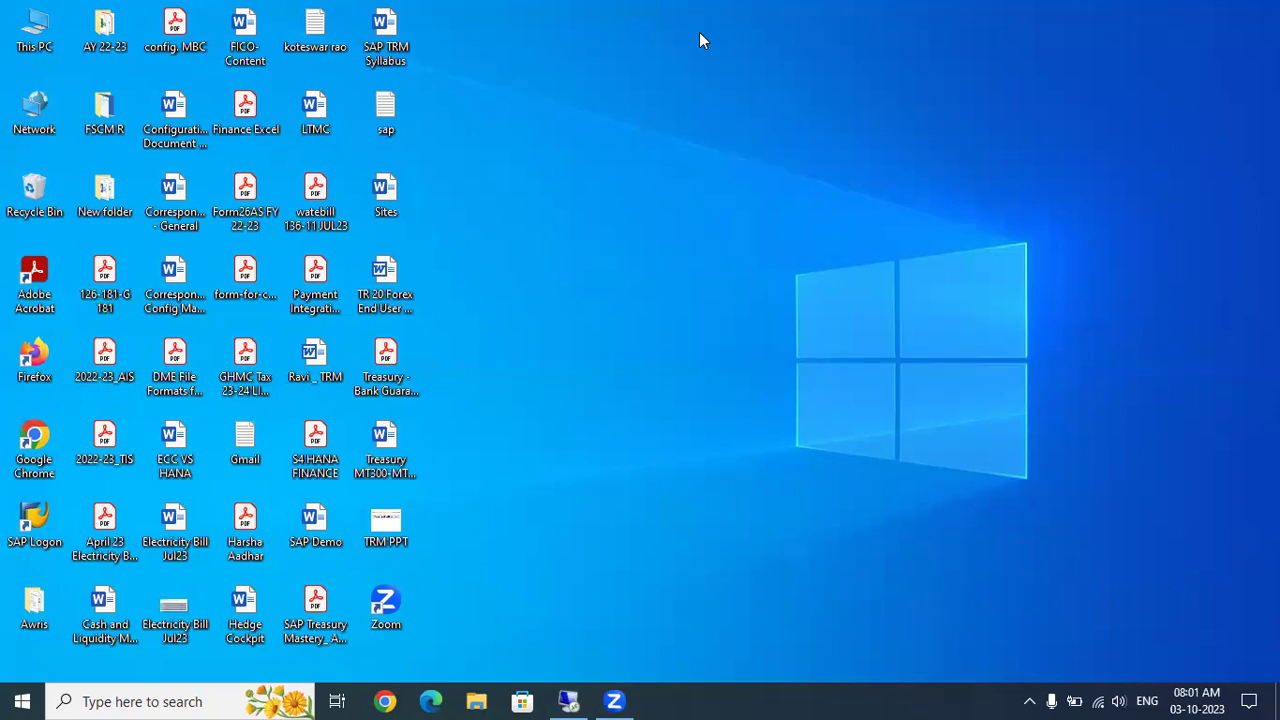
Switch to the remote SAP session and open the Customizing Implementation Guide with transaction simg
click(568, 701)
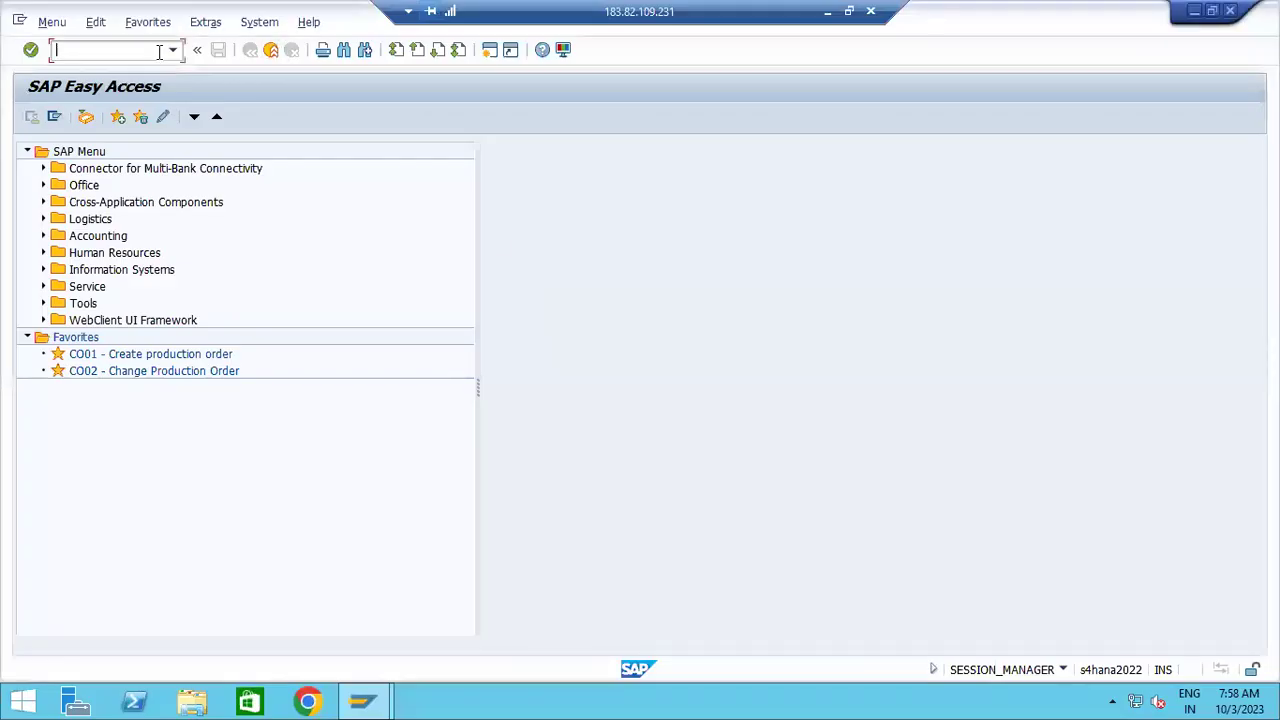
click(172, 50)
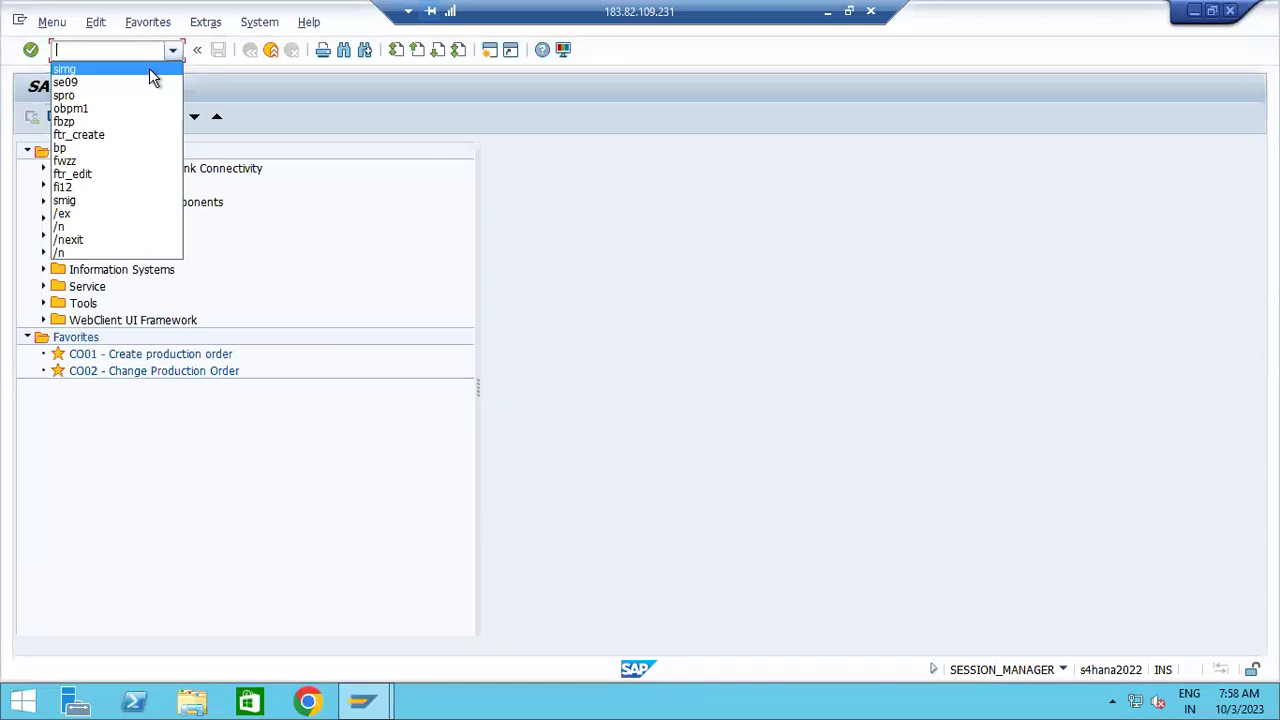
click(149, 70)
key(Return)
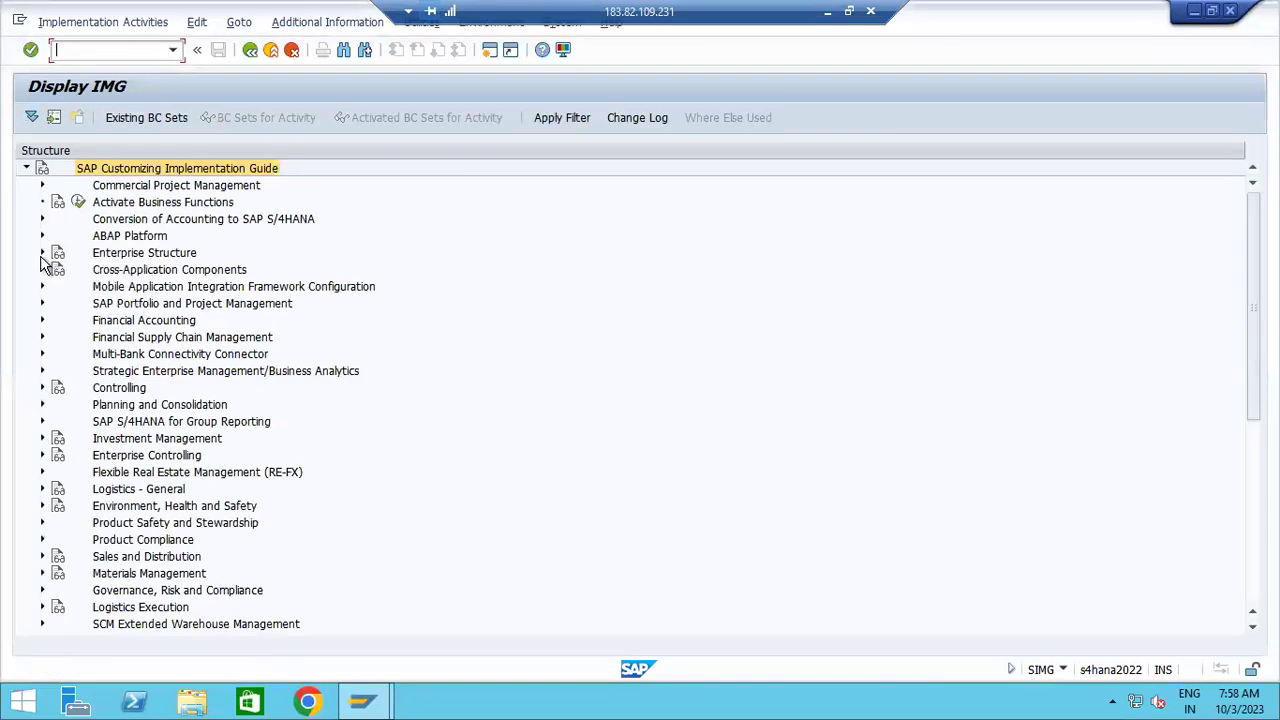
Open the Edit Company Code Data activity under Enterprise Structure, Definition, Financial Accounting
click(42, 254)
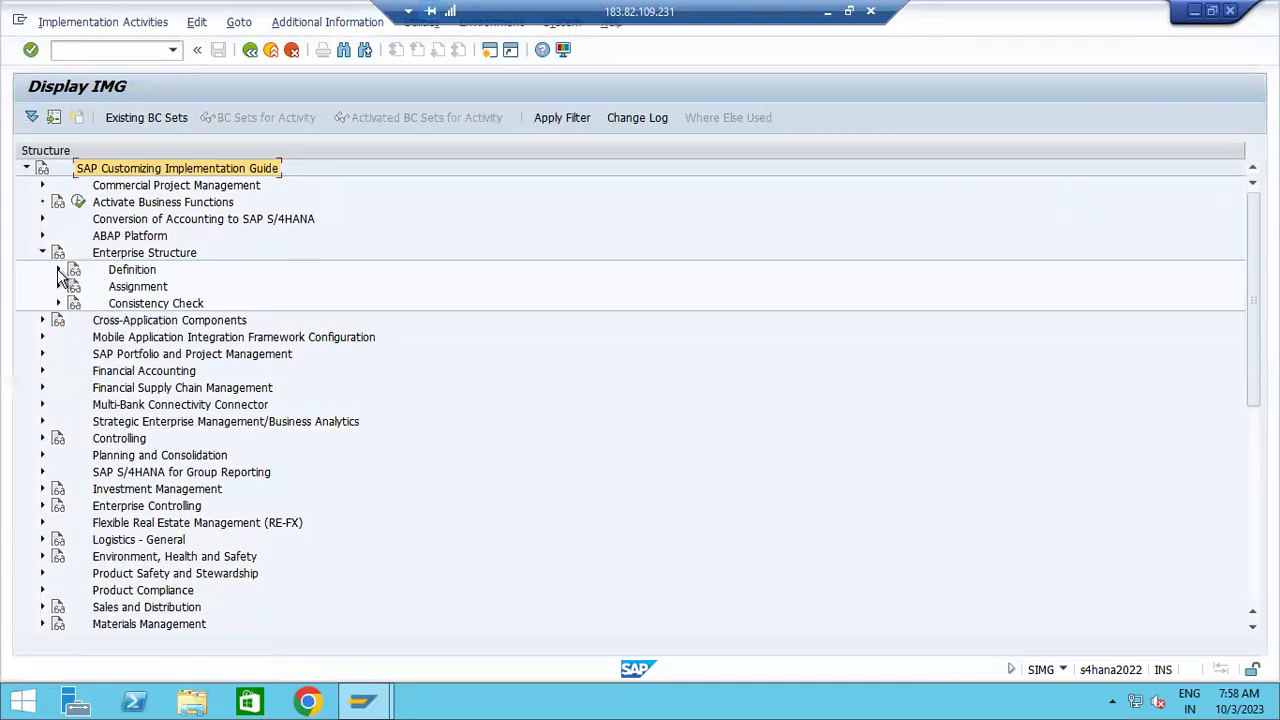
click(58, 270)
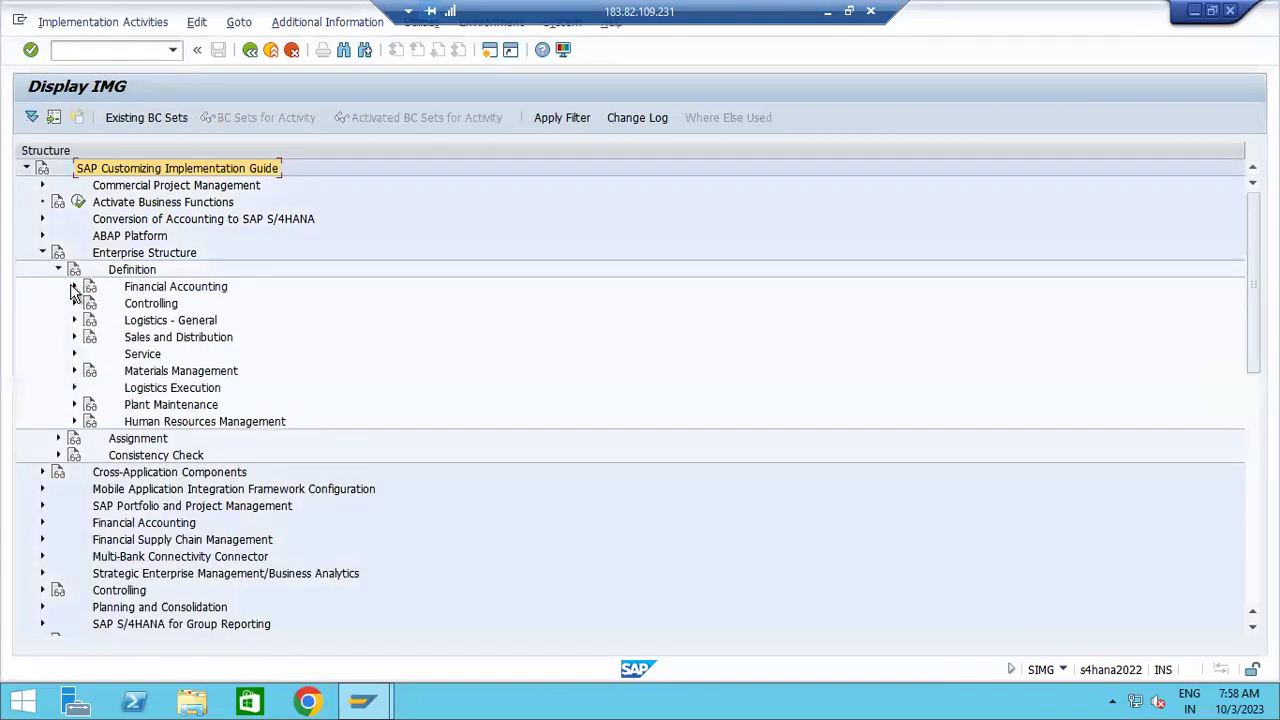
click(75, 287)
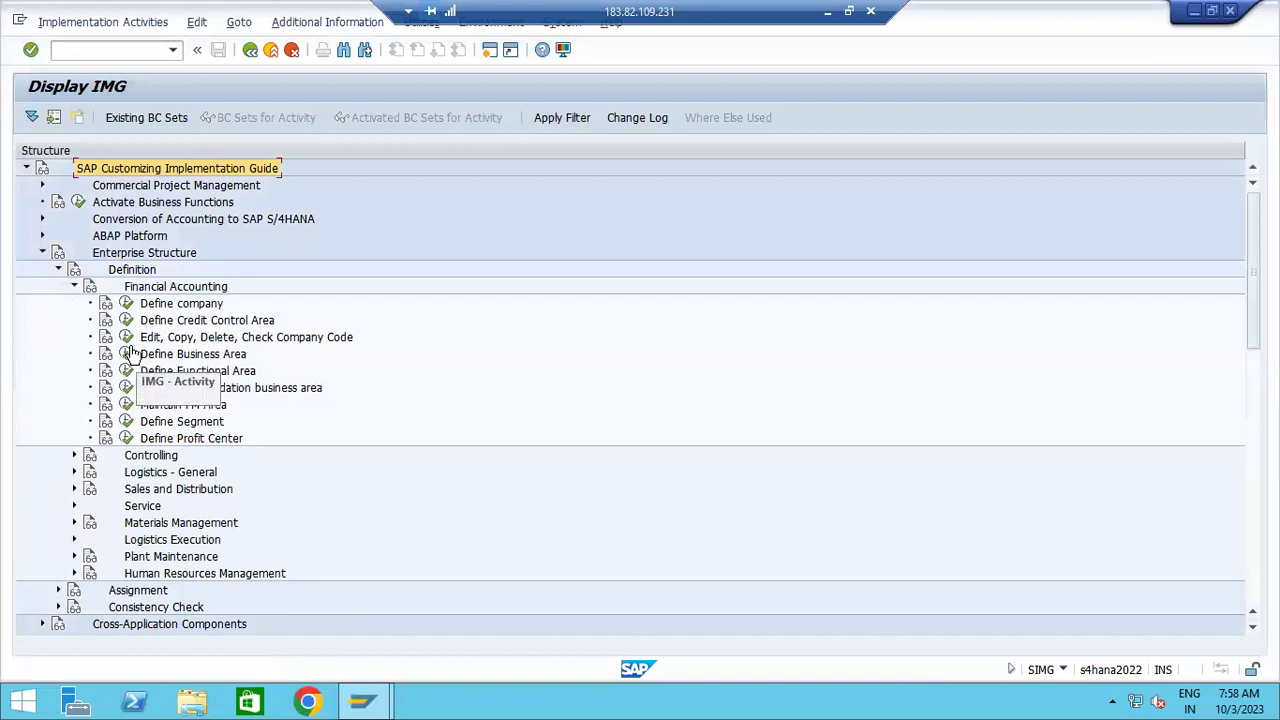
click(126, 340)
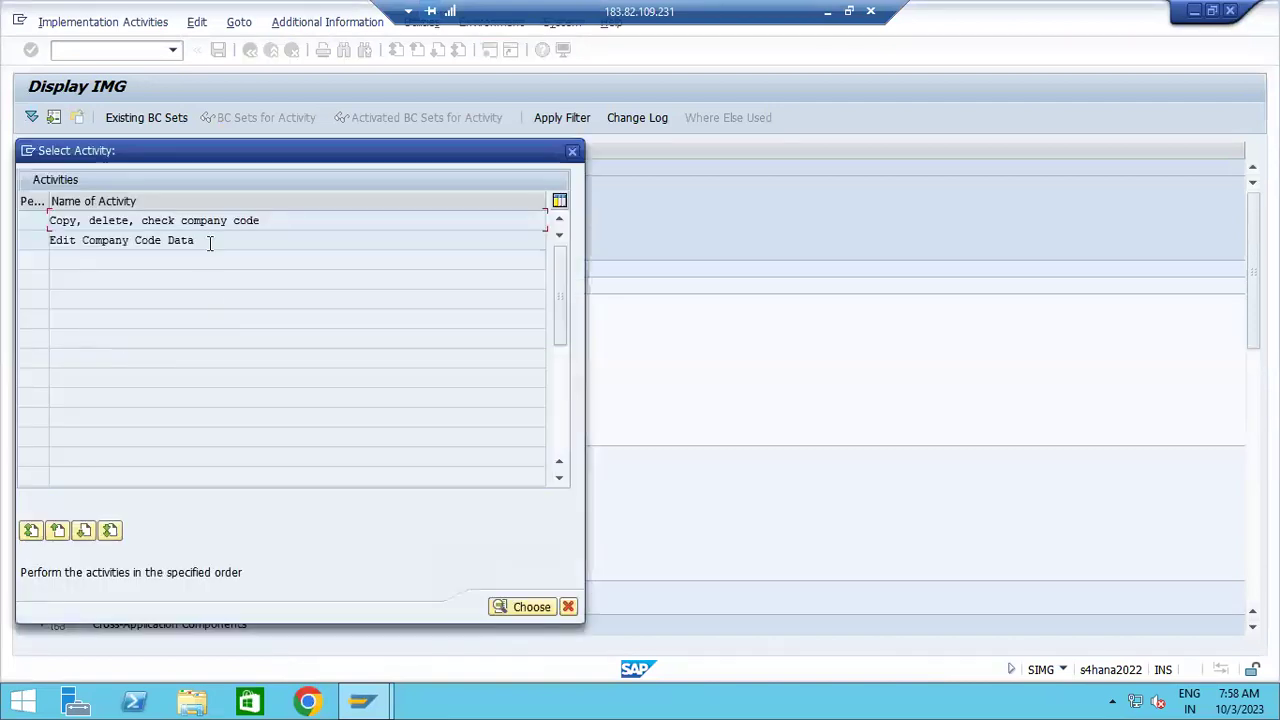
double_click(207, 242)
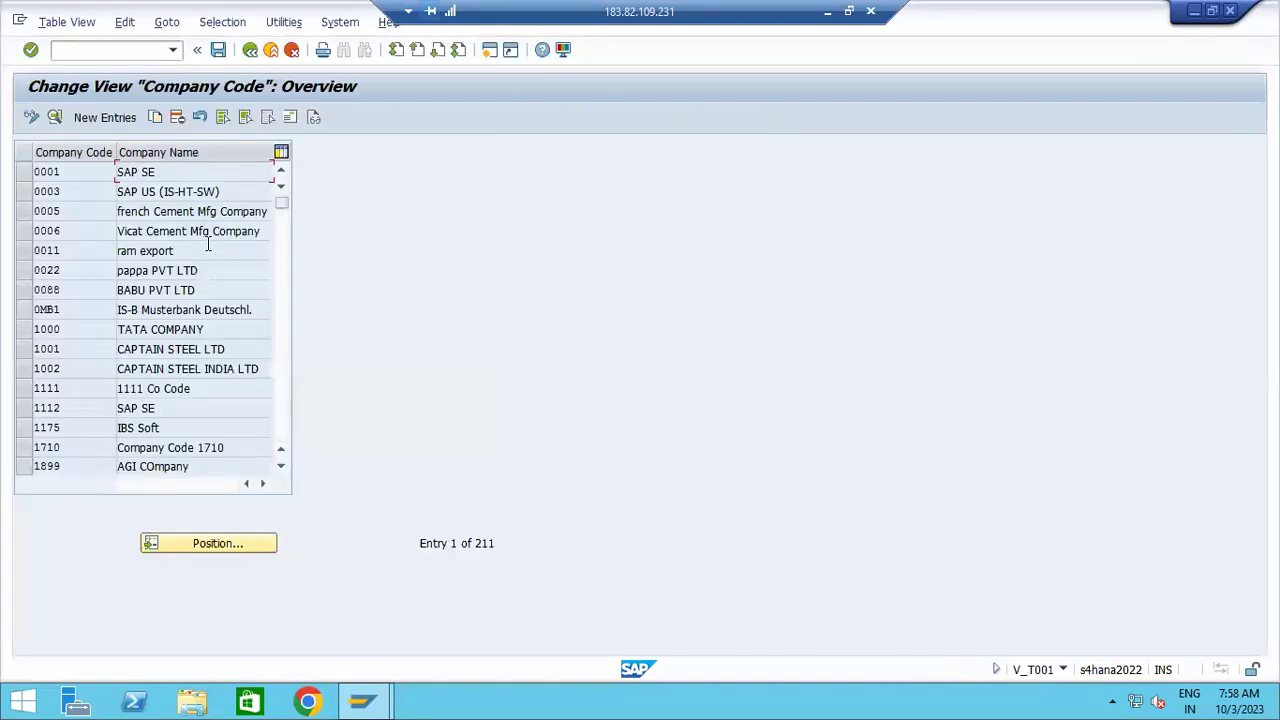
Locate company code MOTE in the overview, view its details and return to the company code list
click(204, 546)
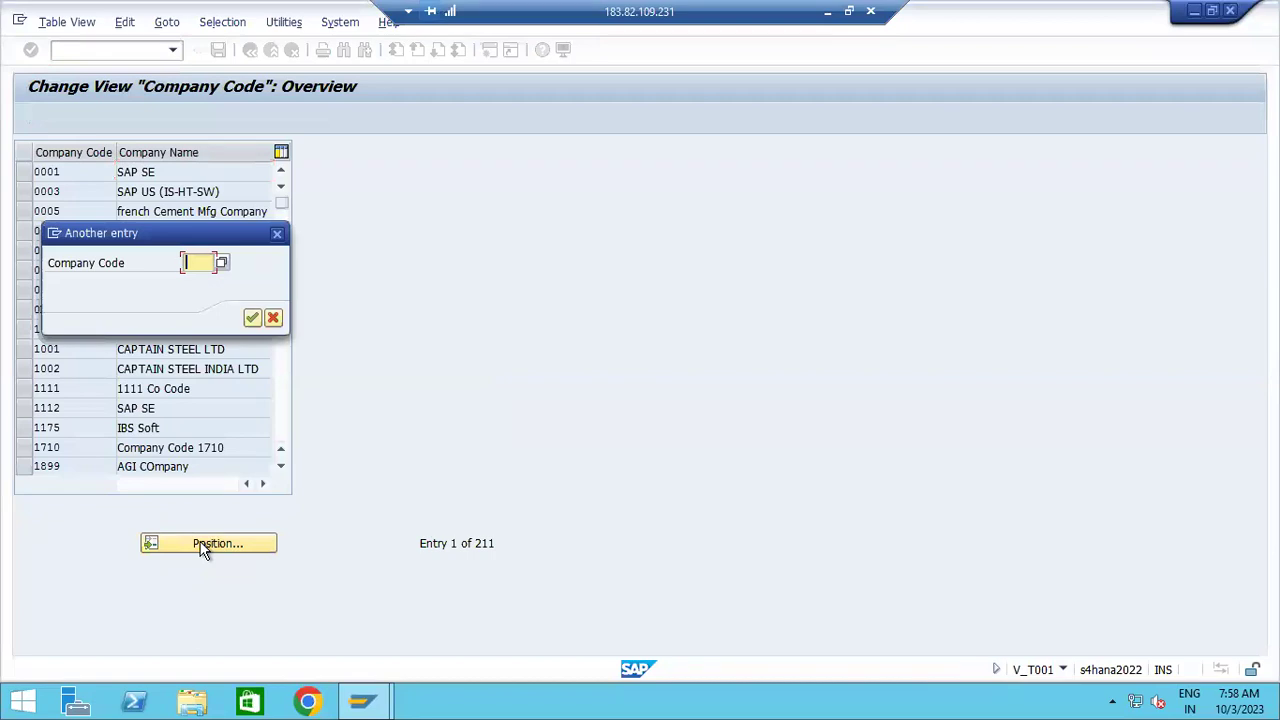
text(mo)
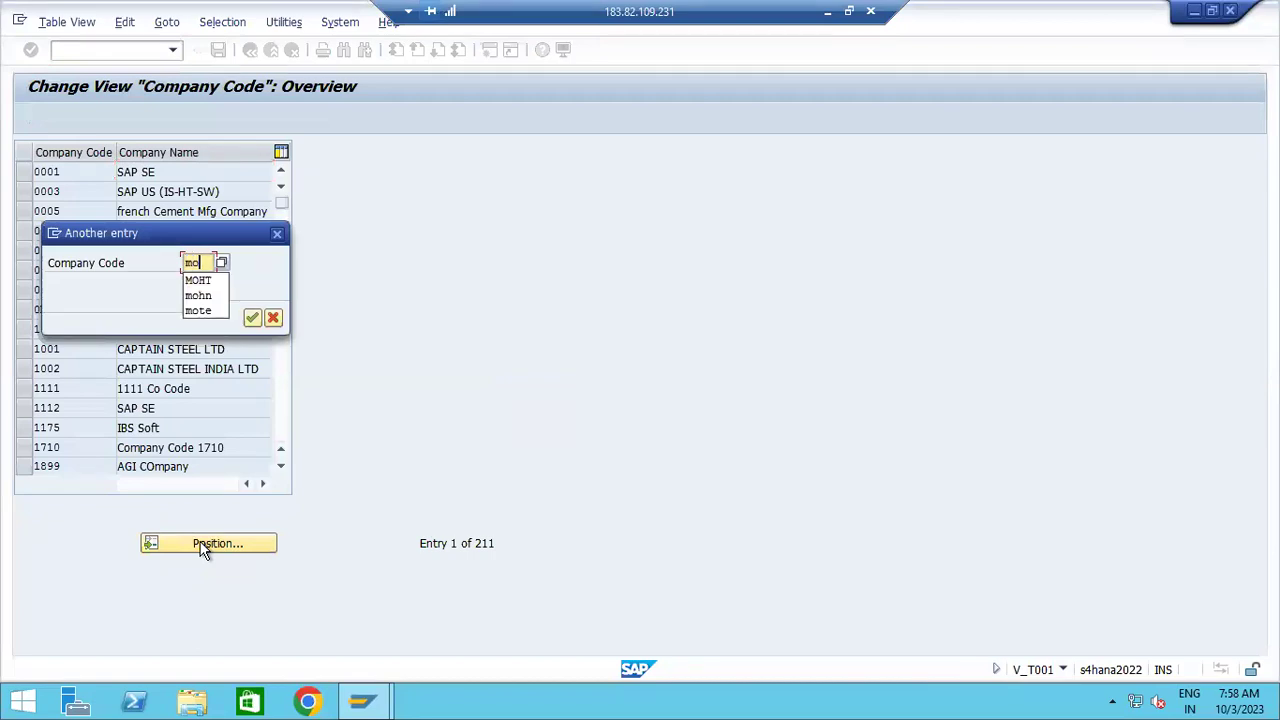
text(t)
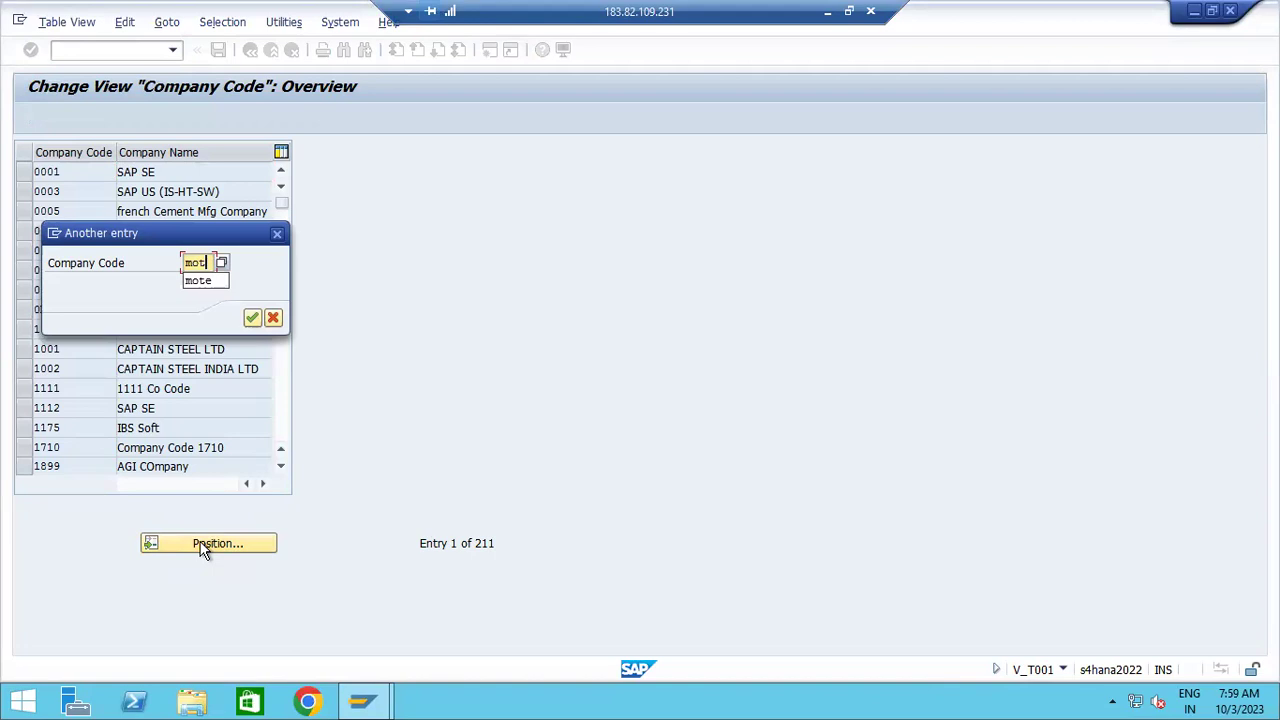
key(BackSpace)
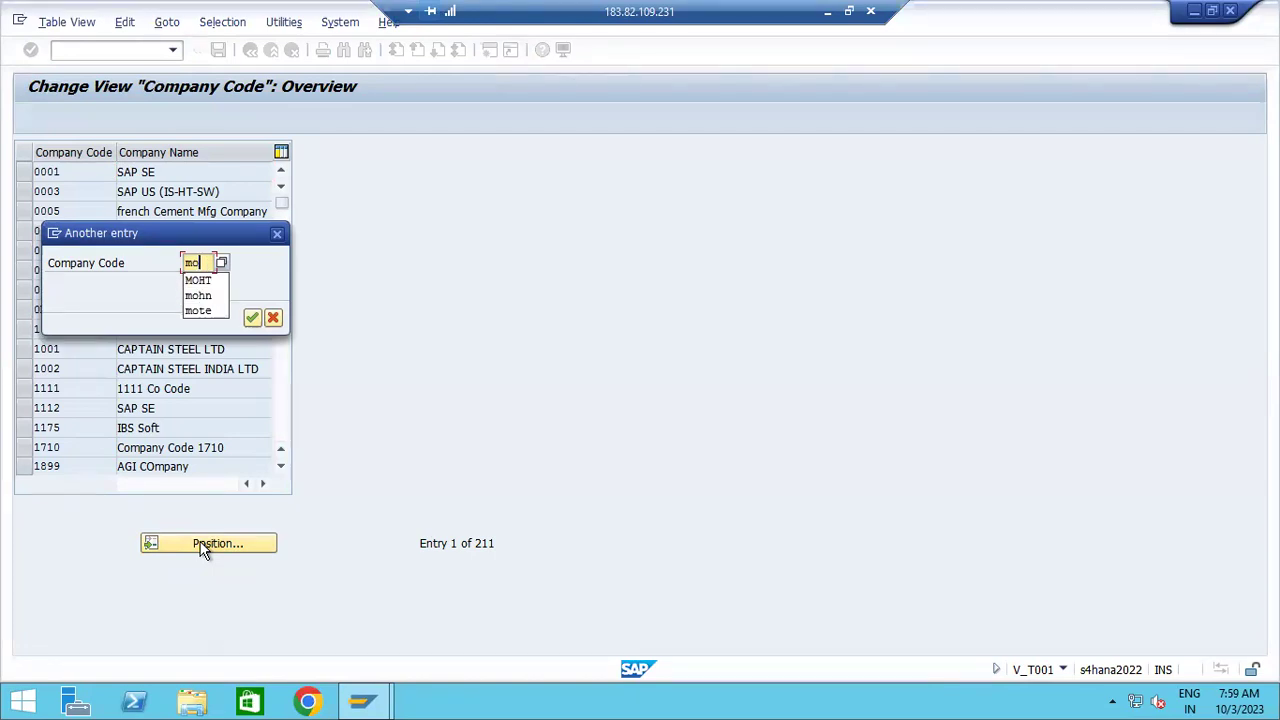
click(207, 310)
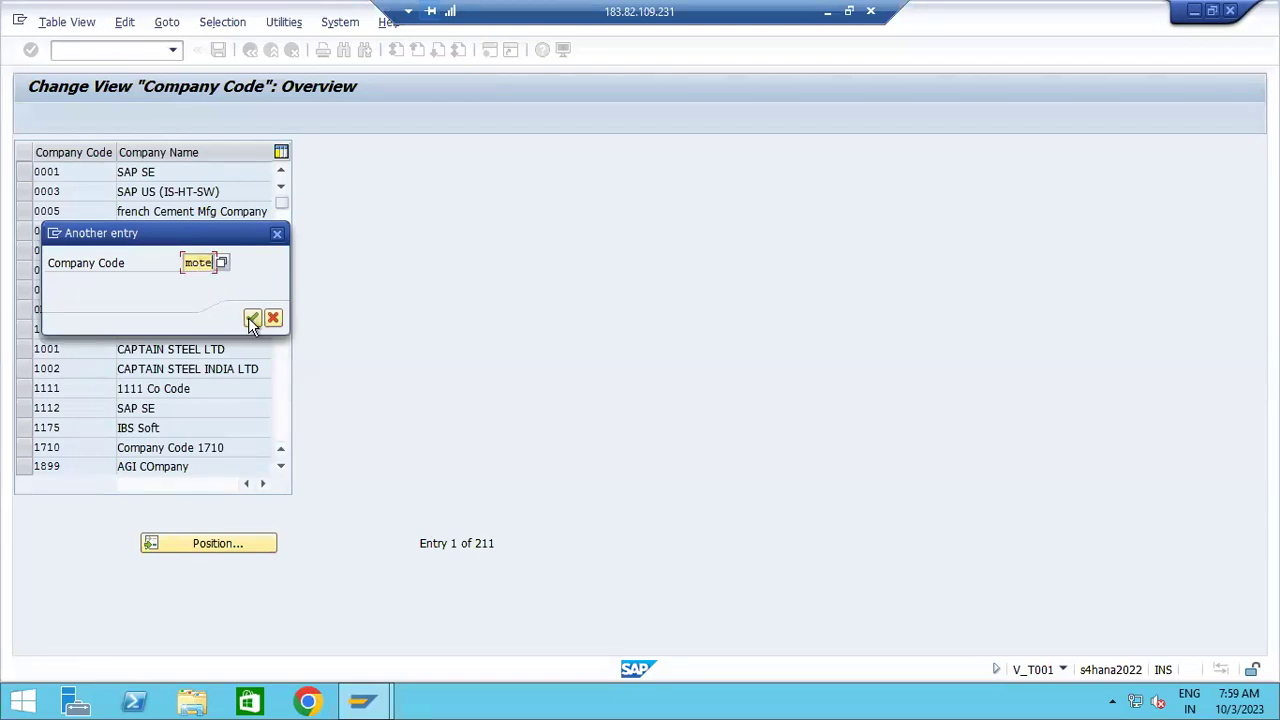
click(251, 318)
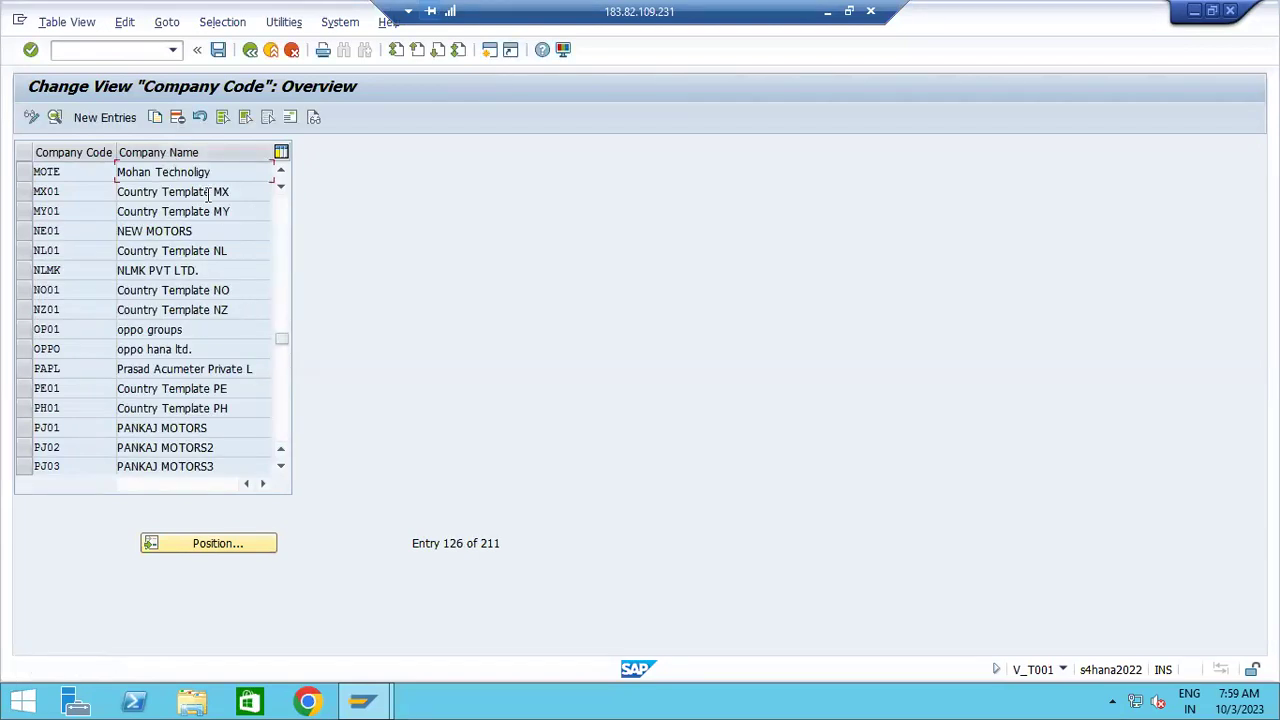
double_click(210, 173)
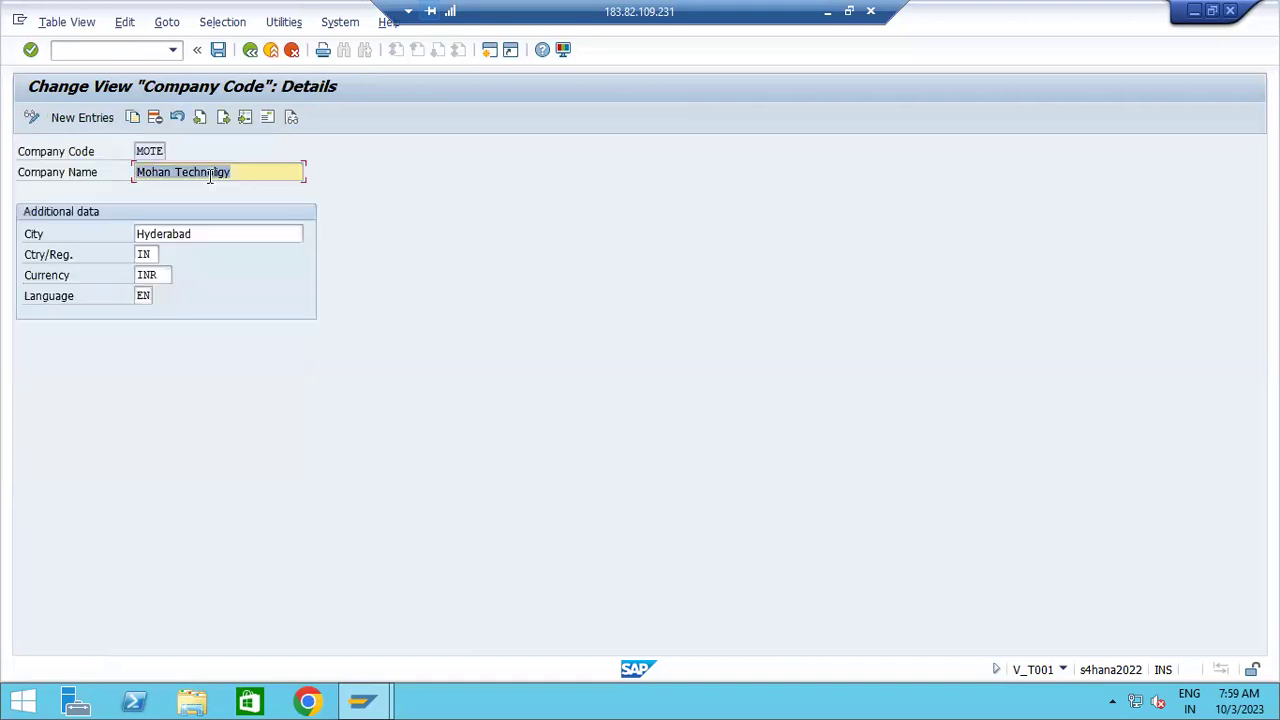
click(250, 50)
Locate company code MOHT in the overview, view its details and return to the list
click(194, 545)
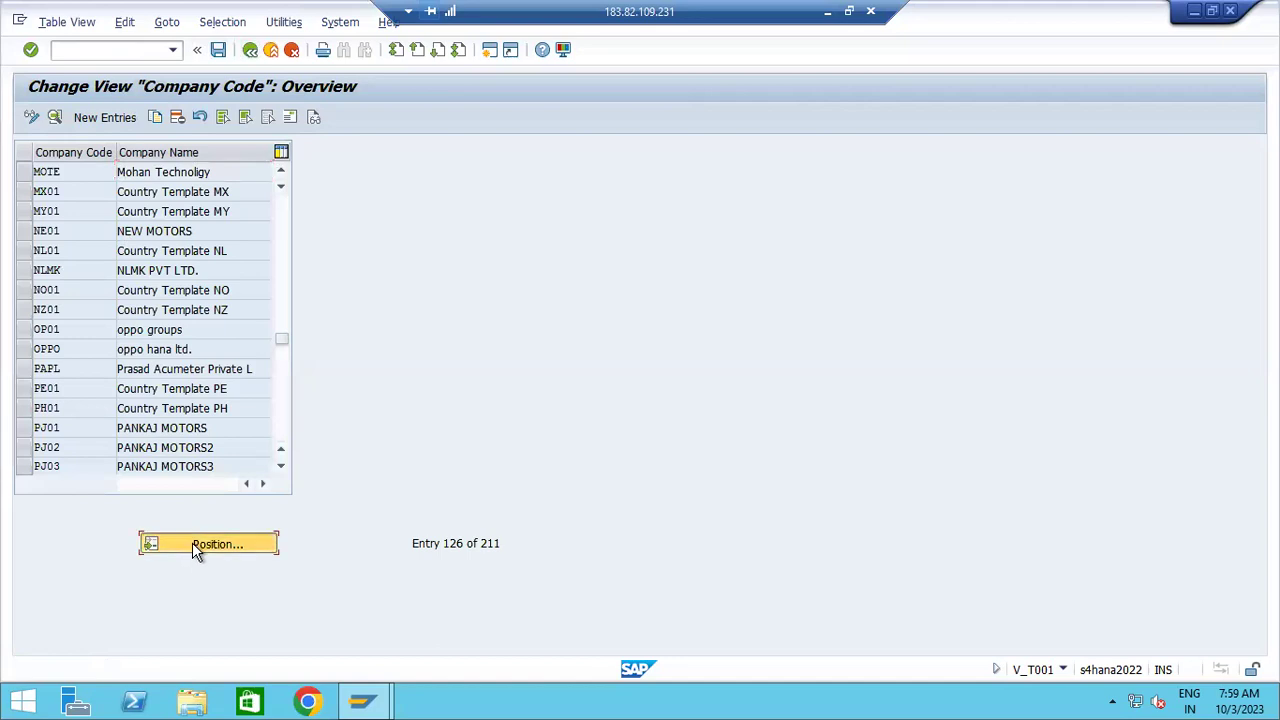
text(moht)
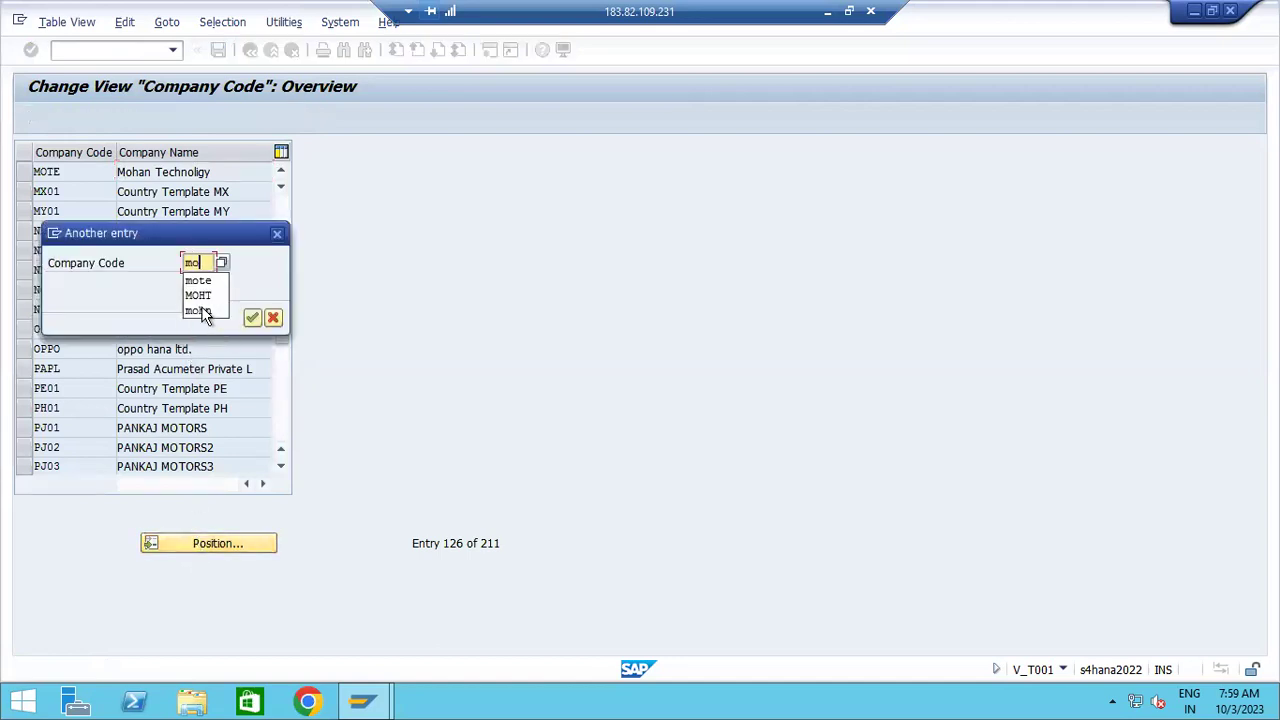
click(253, 319)
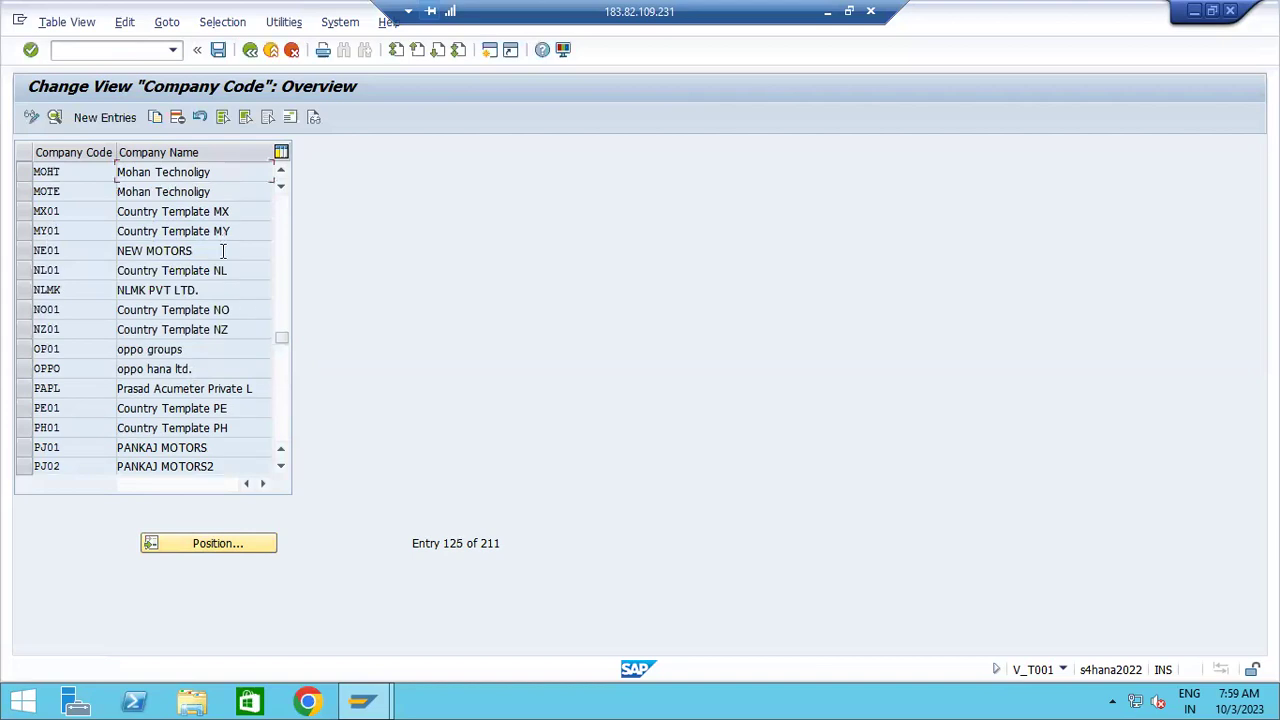
double_click(219, 171)
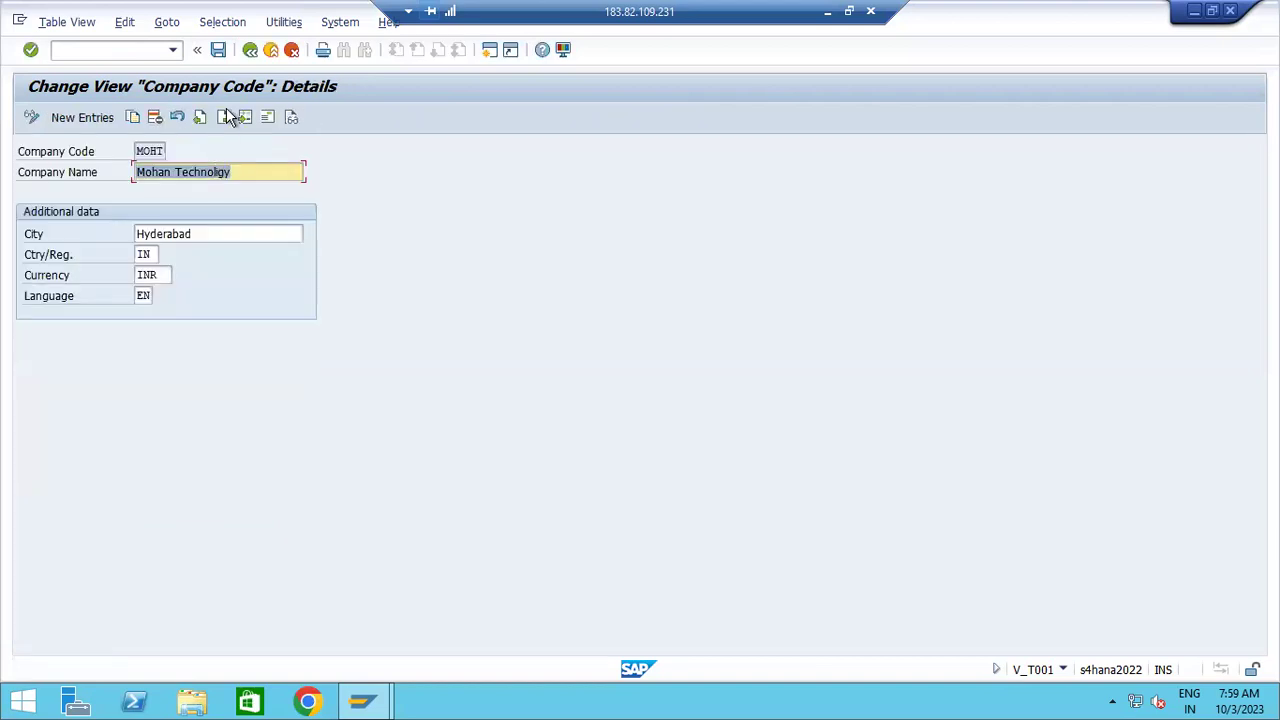
click(250, 50)
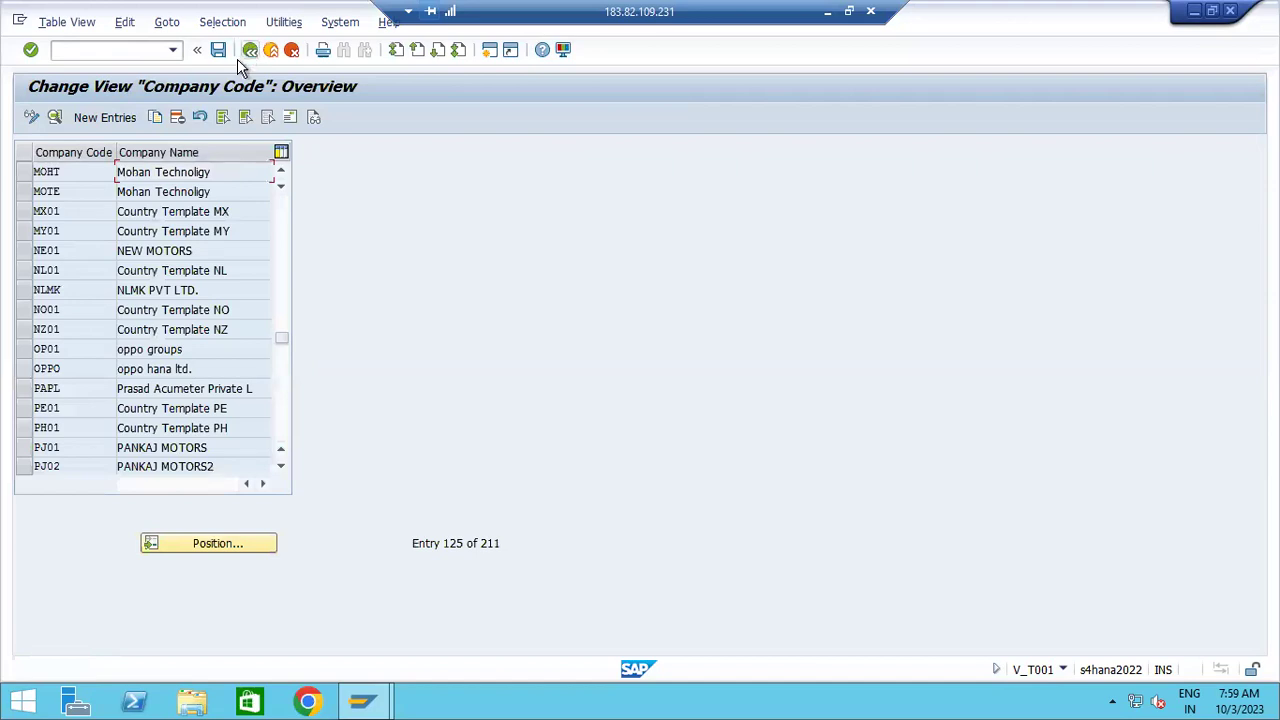
Leave the company code activity and collapse the Enterprise Structure branch in the implementation guide
click(250, 50)
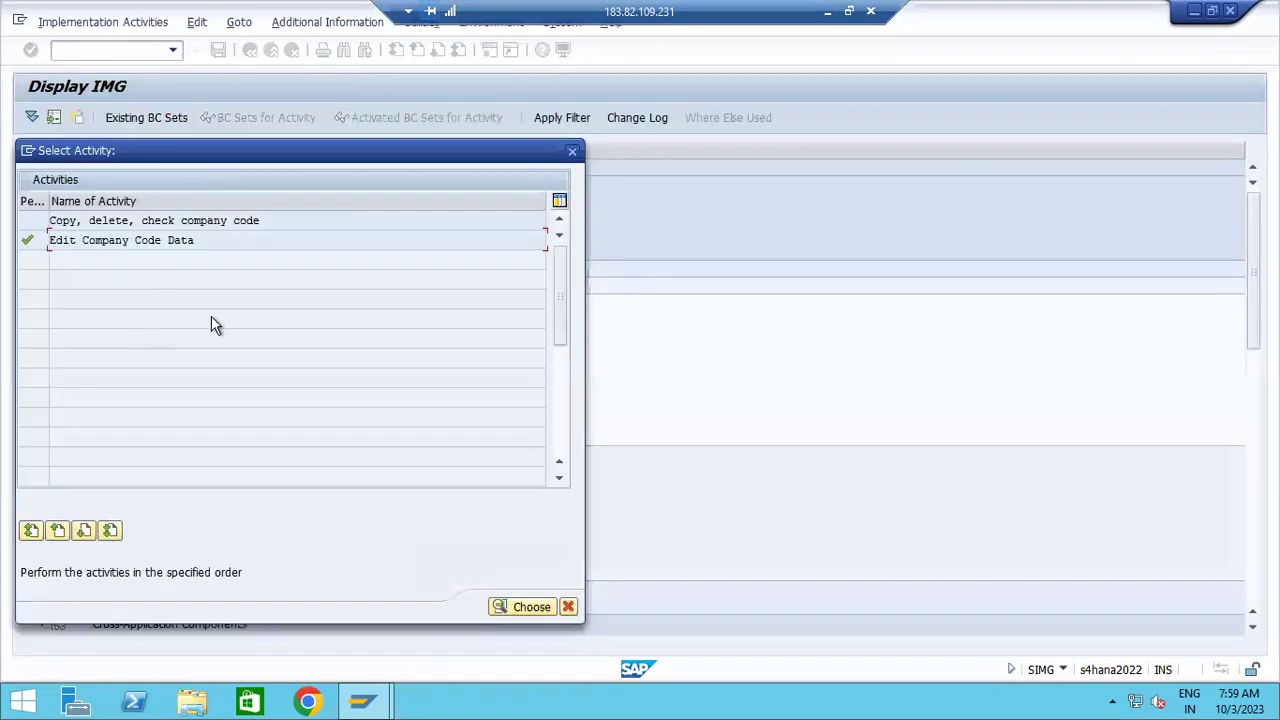
click(571, 152)
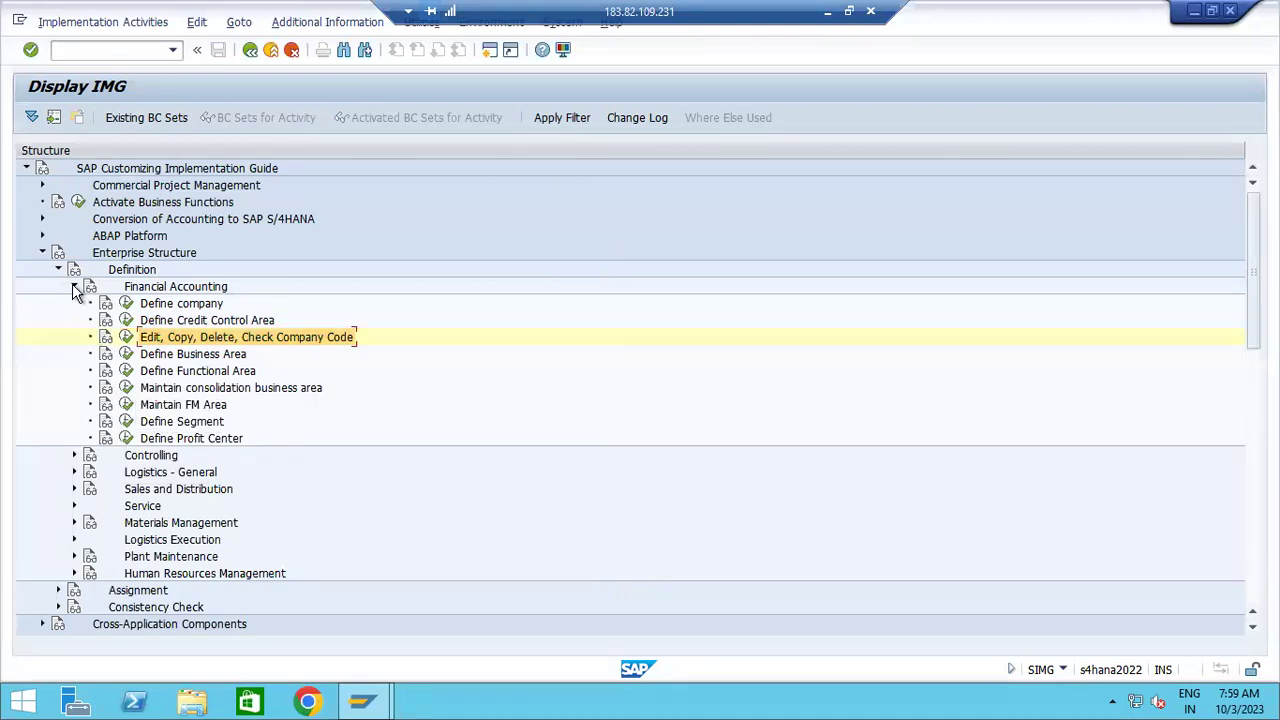
click(74, 287)
click(58, 270)
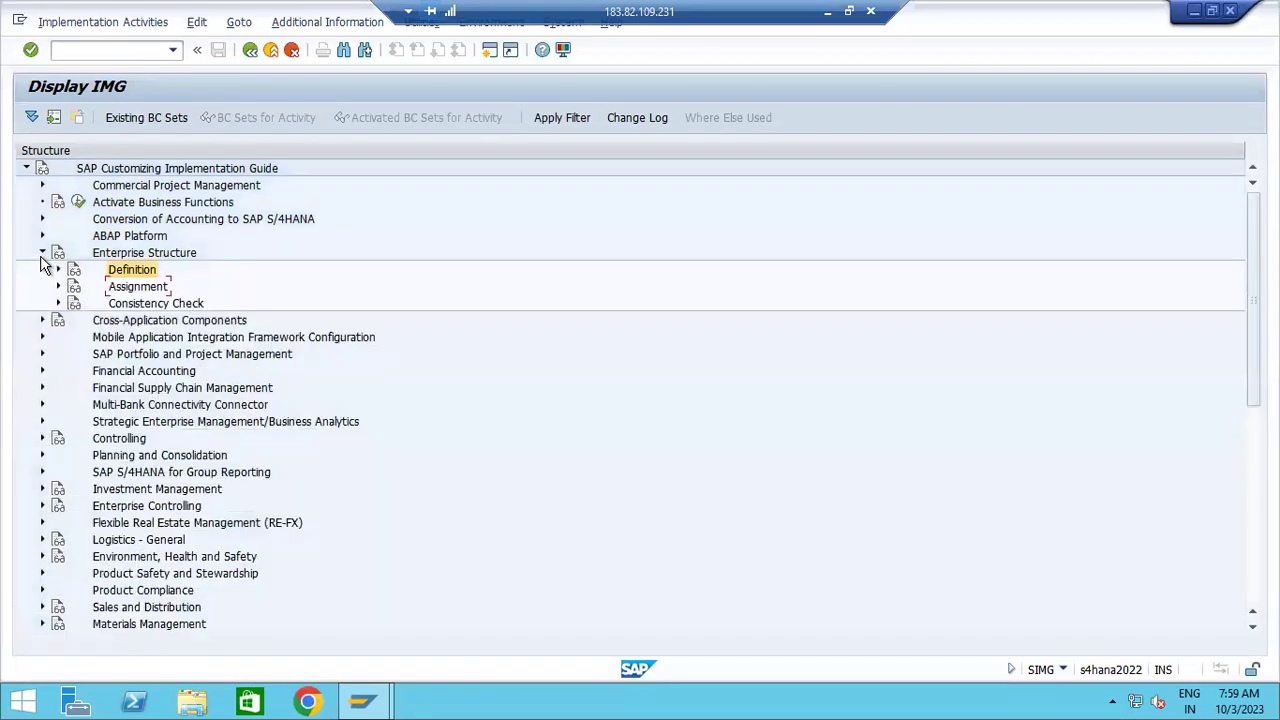
click(42, 253)
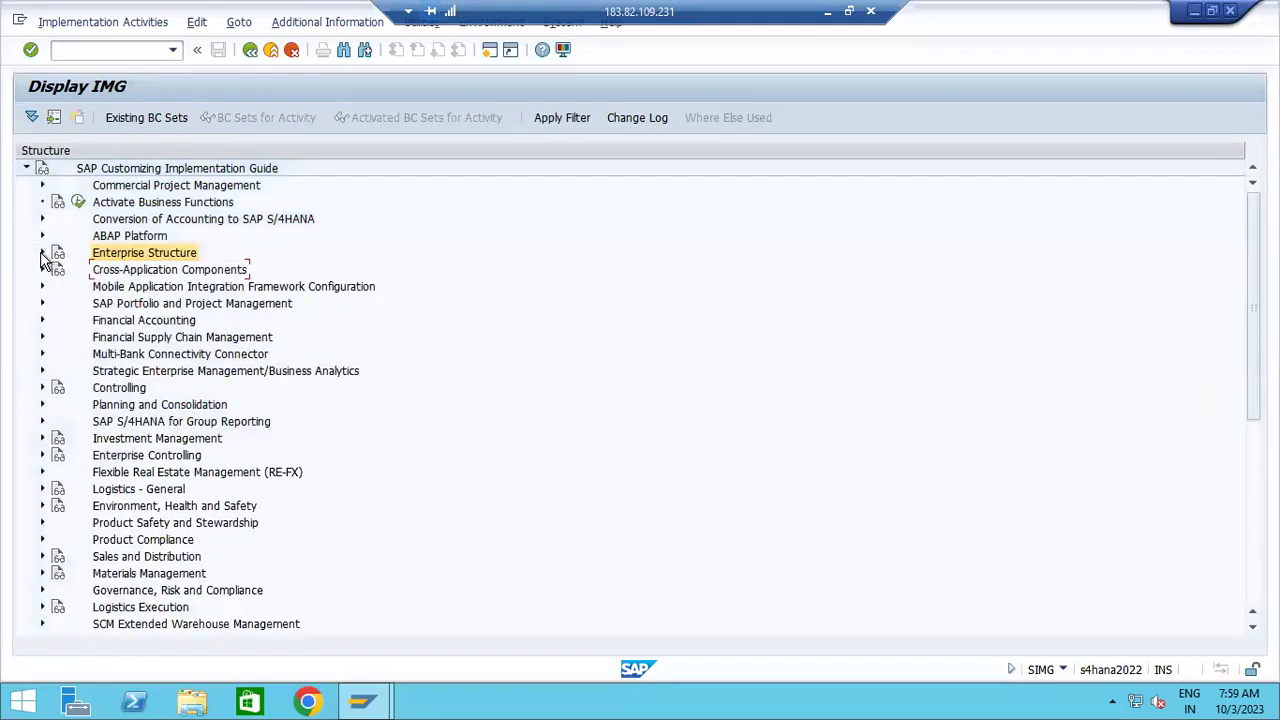
Open the Define Field Status Variants activity under Financial Accounting, Financial Accounting Global Settings, Ledgers, Fields
click(42, 321)
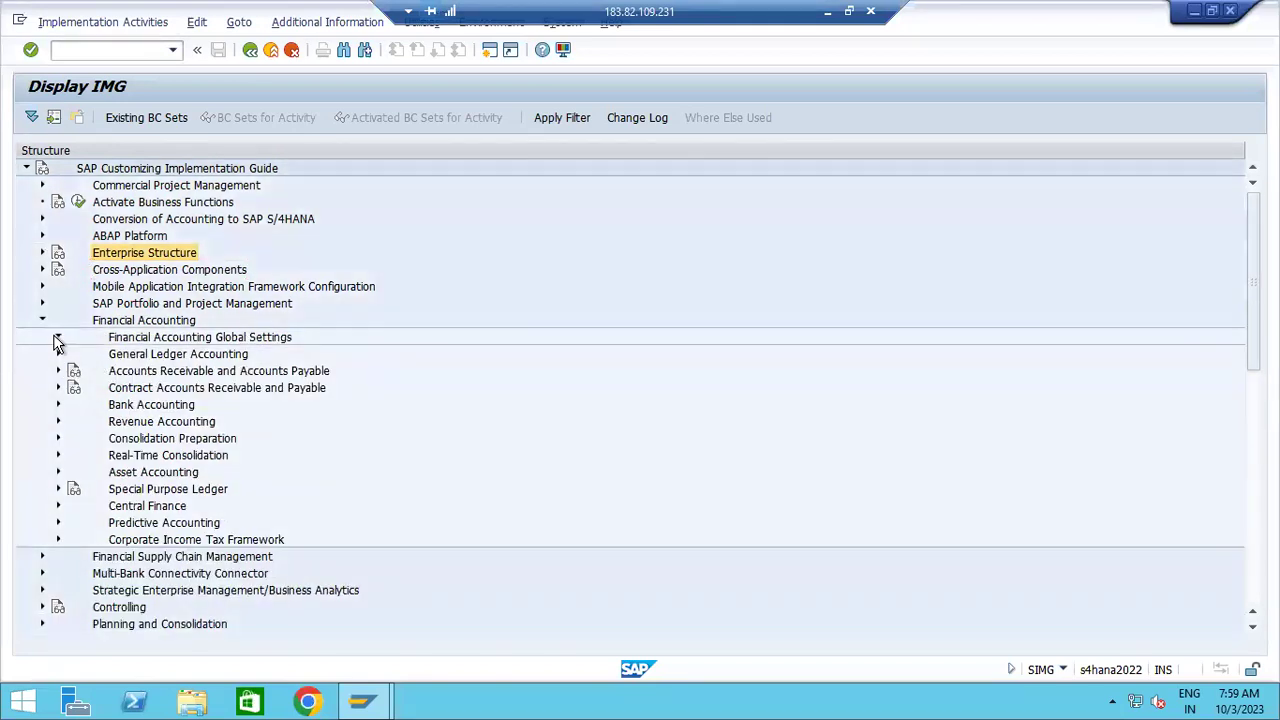
click(57, 338)
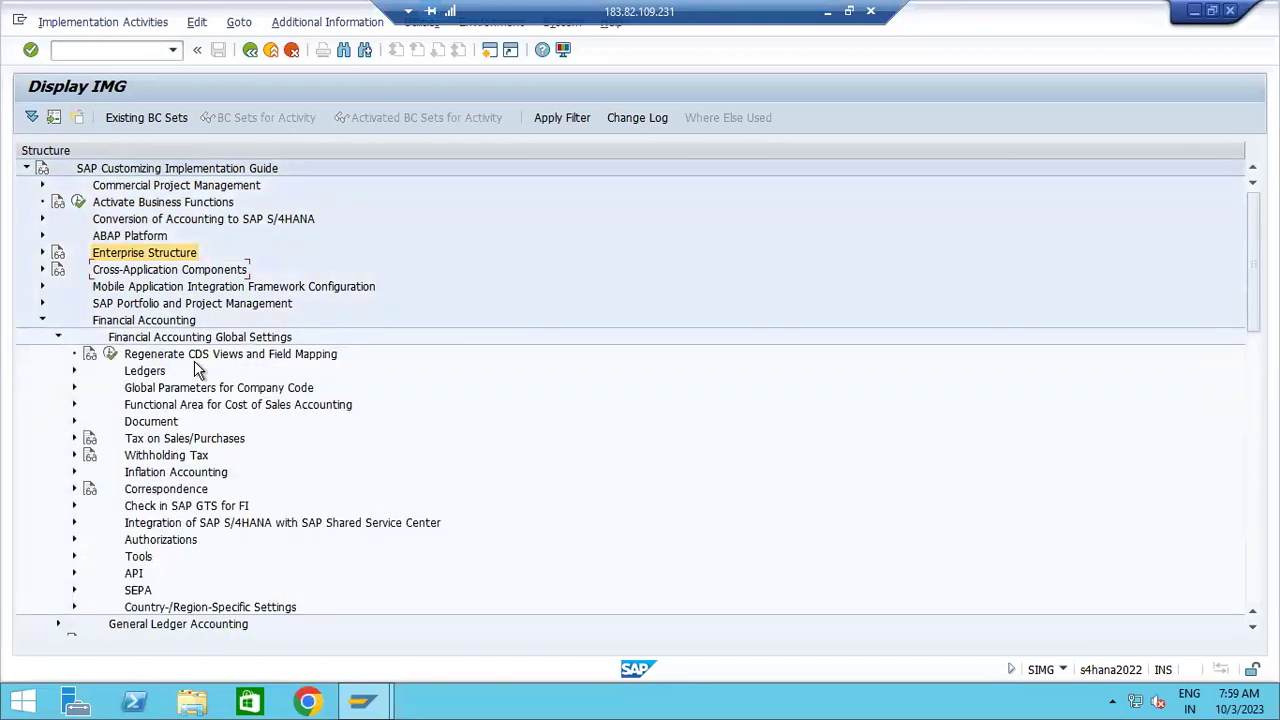
click(74, 372)
click(91, 390)
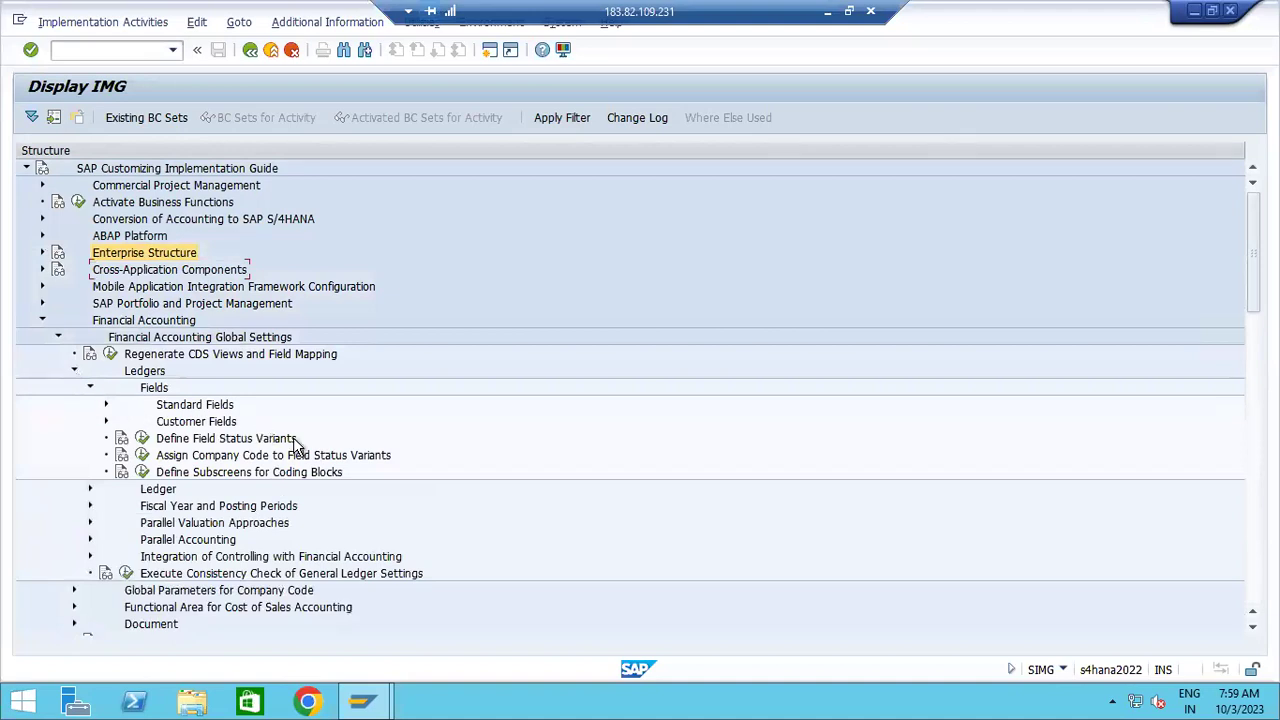
click(142, 441)
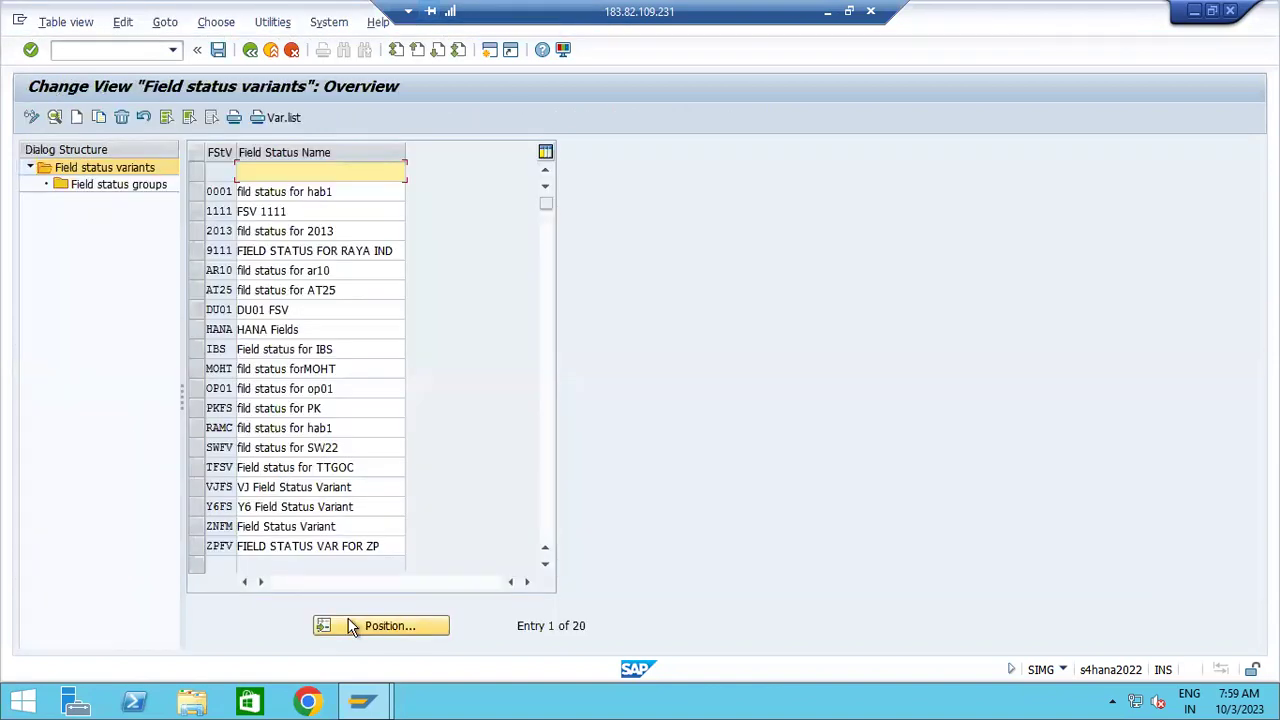
Locate field status variant MOHT in the overview and select its row
click(350, 625)
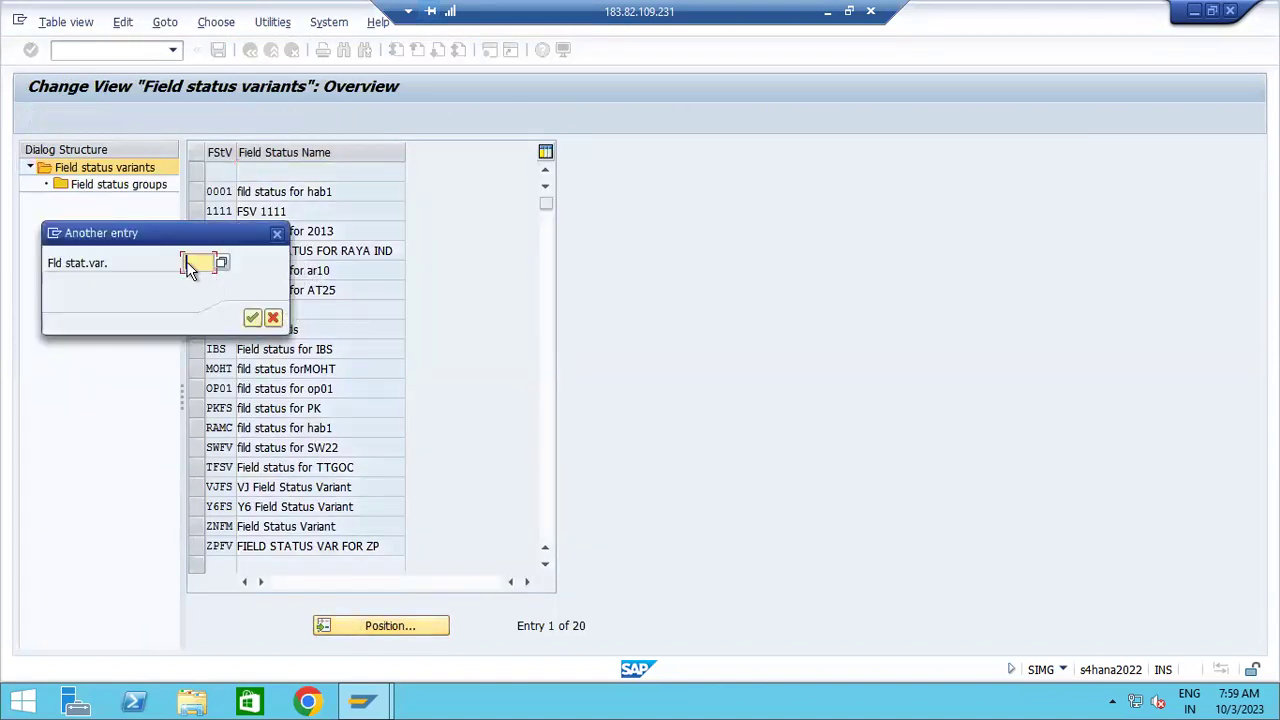
text(moht)
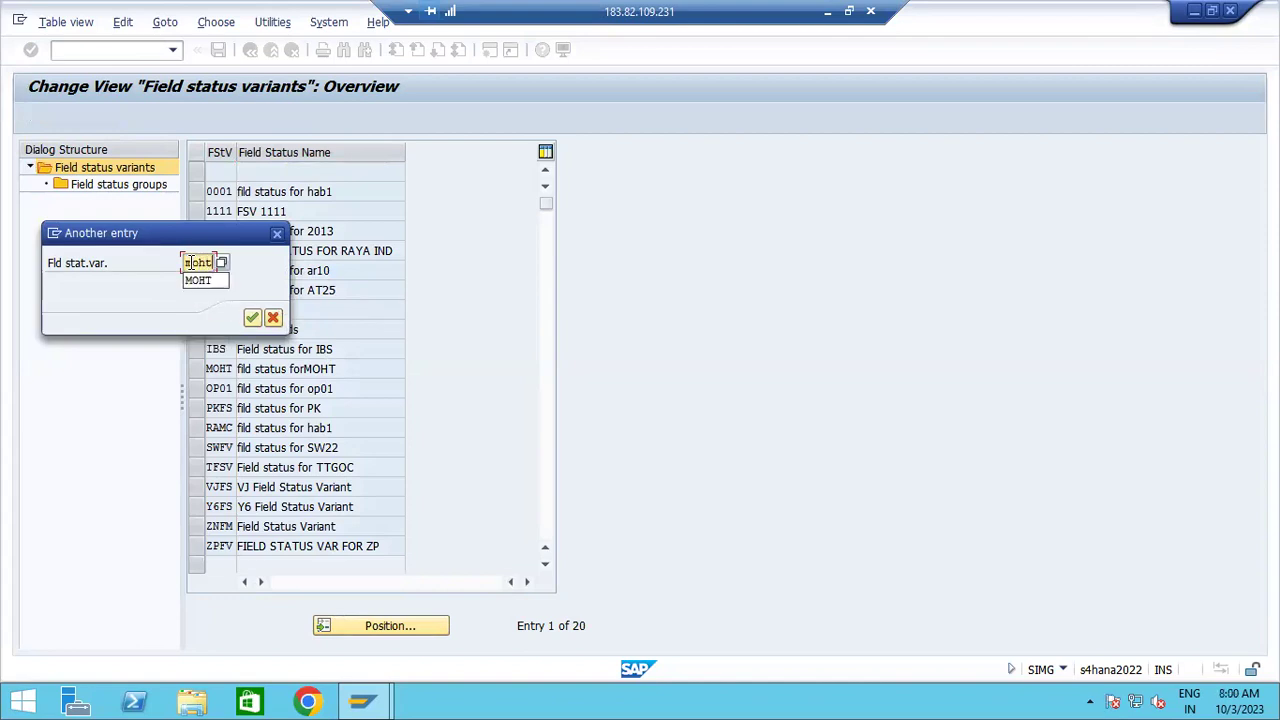
click(254, 318)
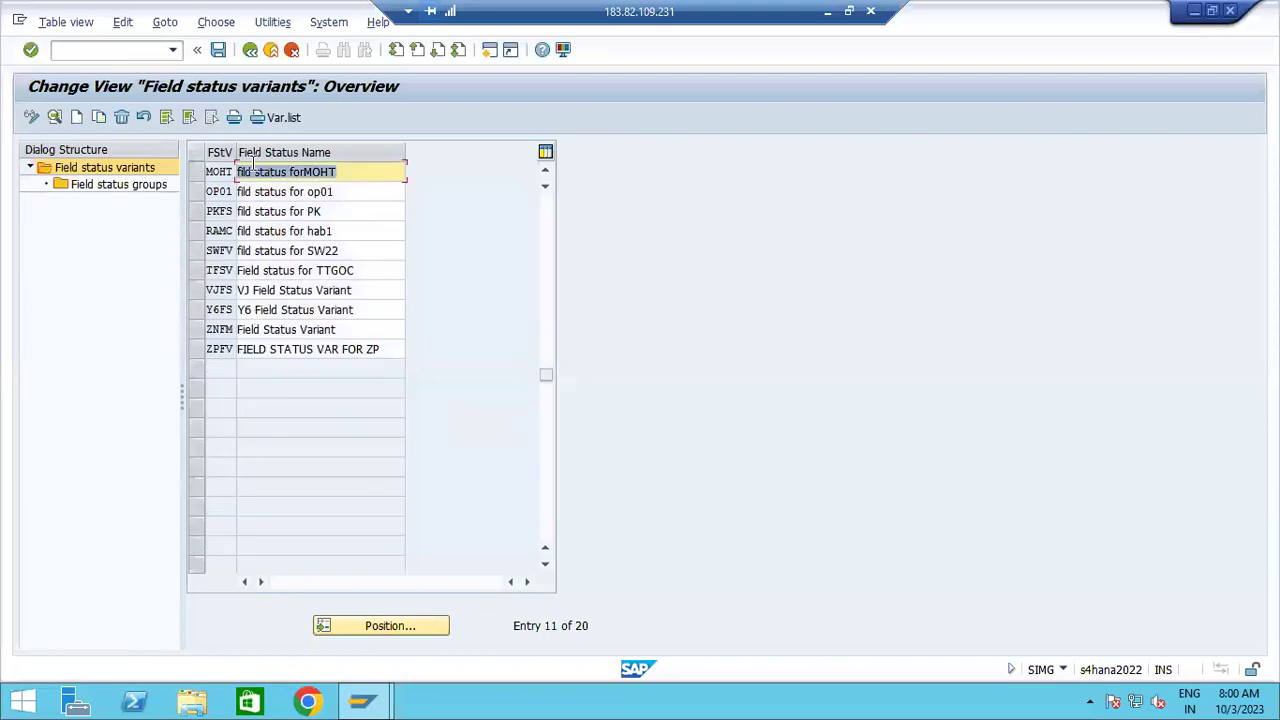
click(309, 172)
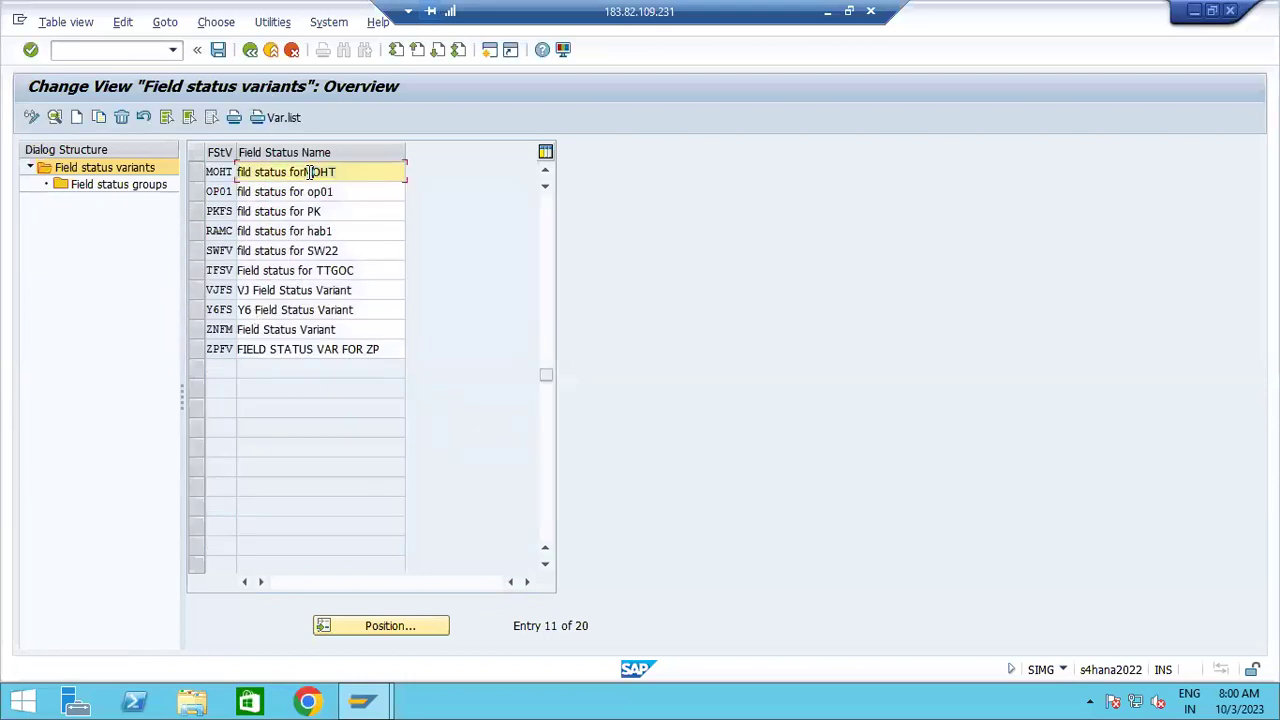
click(200, 175)
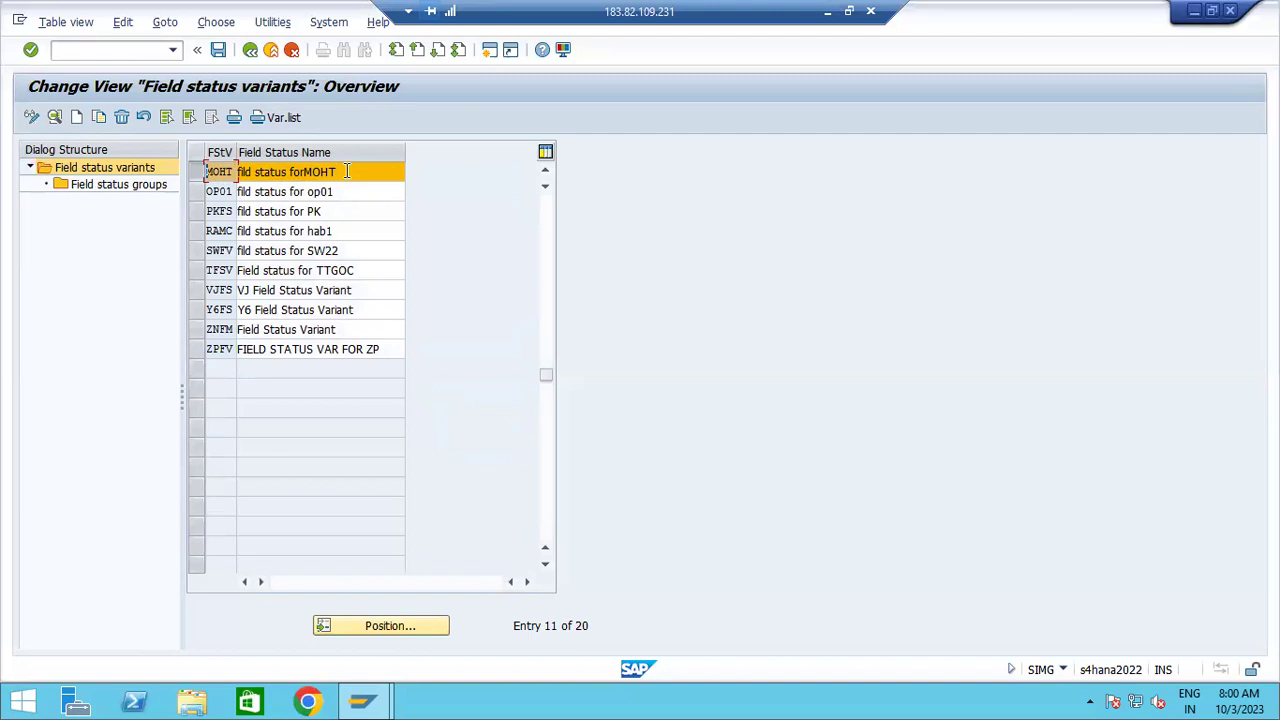
Return to the implementation guide and reopen the Define Field Status Variants activity
click(250, 50)
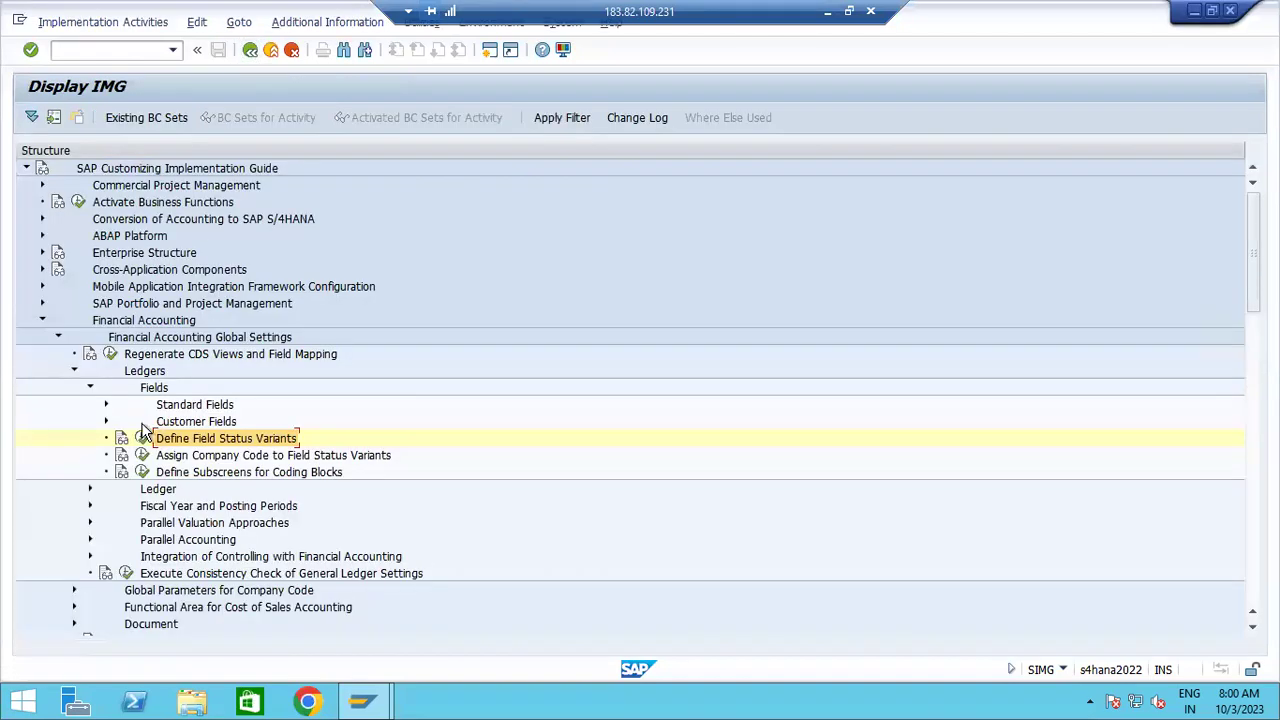
click(142, 438)
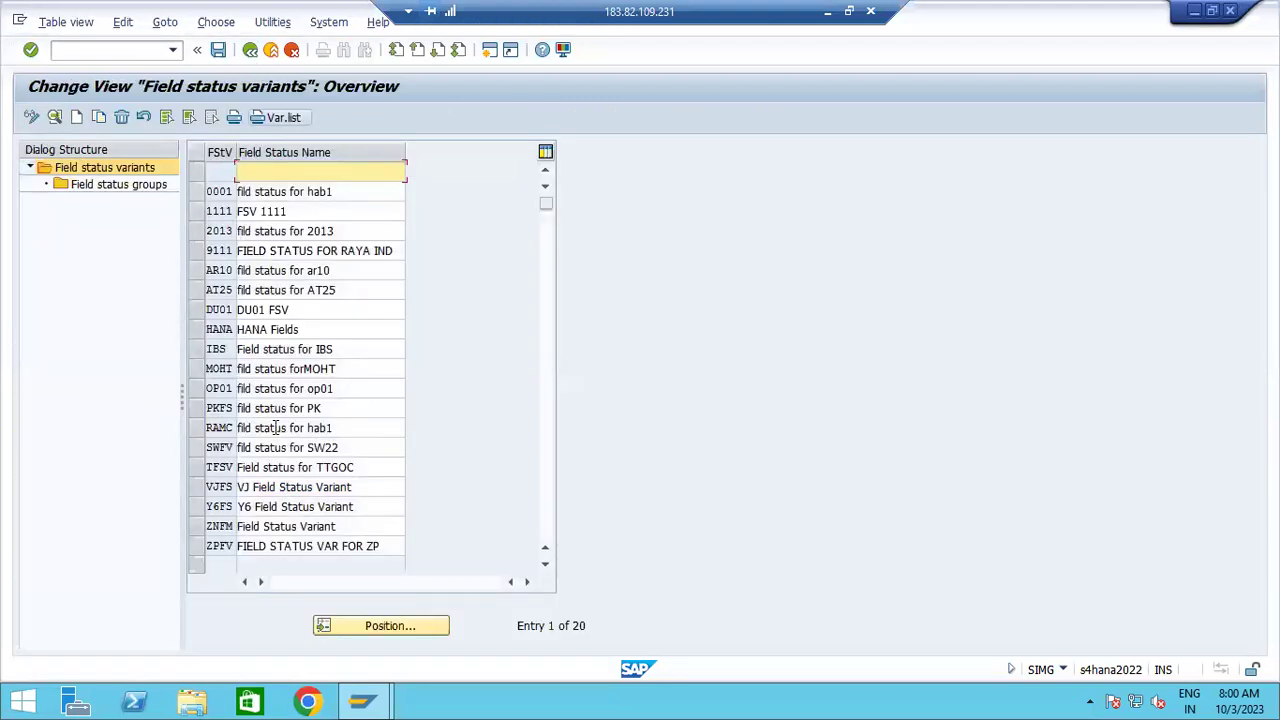
Try deleting field status variant MOHT with all its dependent entries, and leave the activity without saving
click(367, 626)
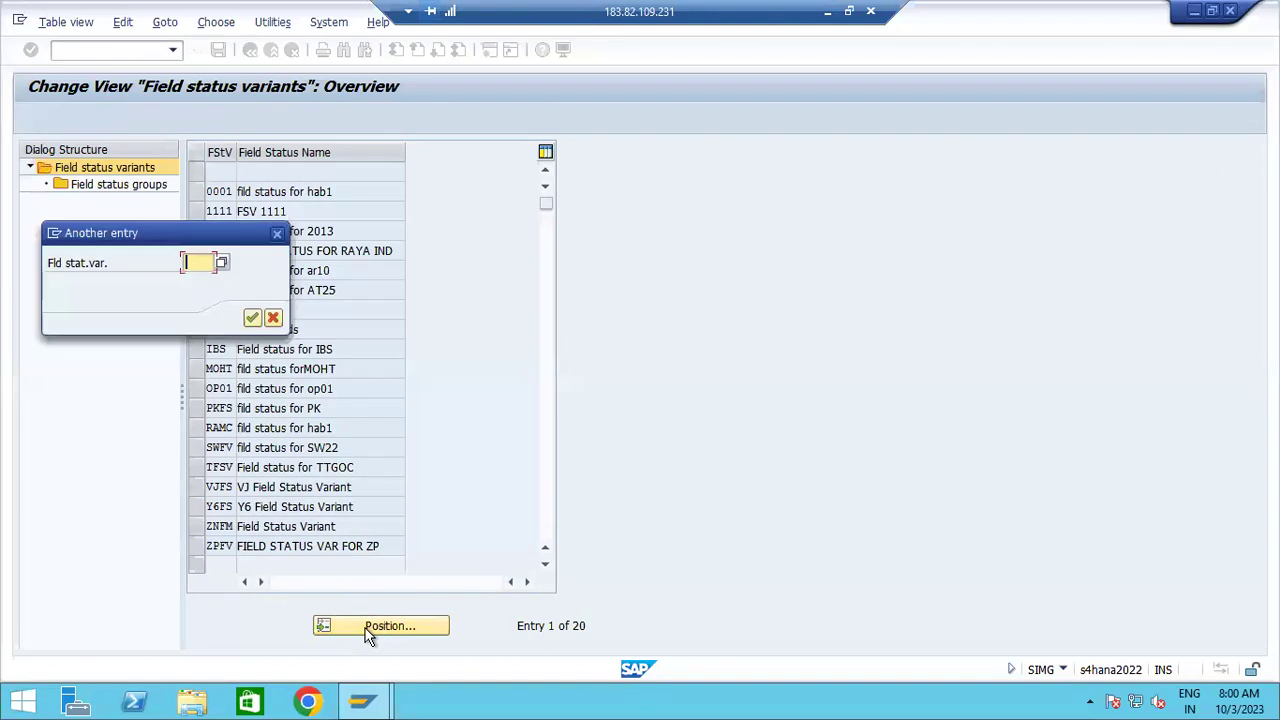
text(moht)
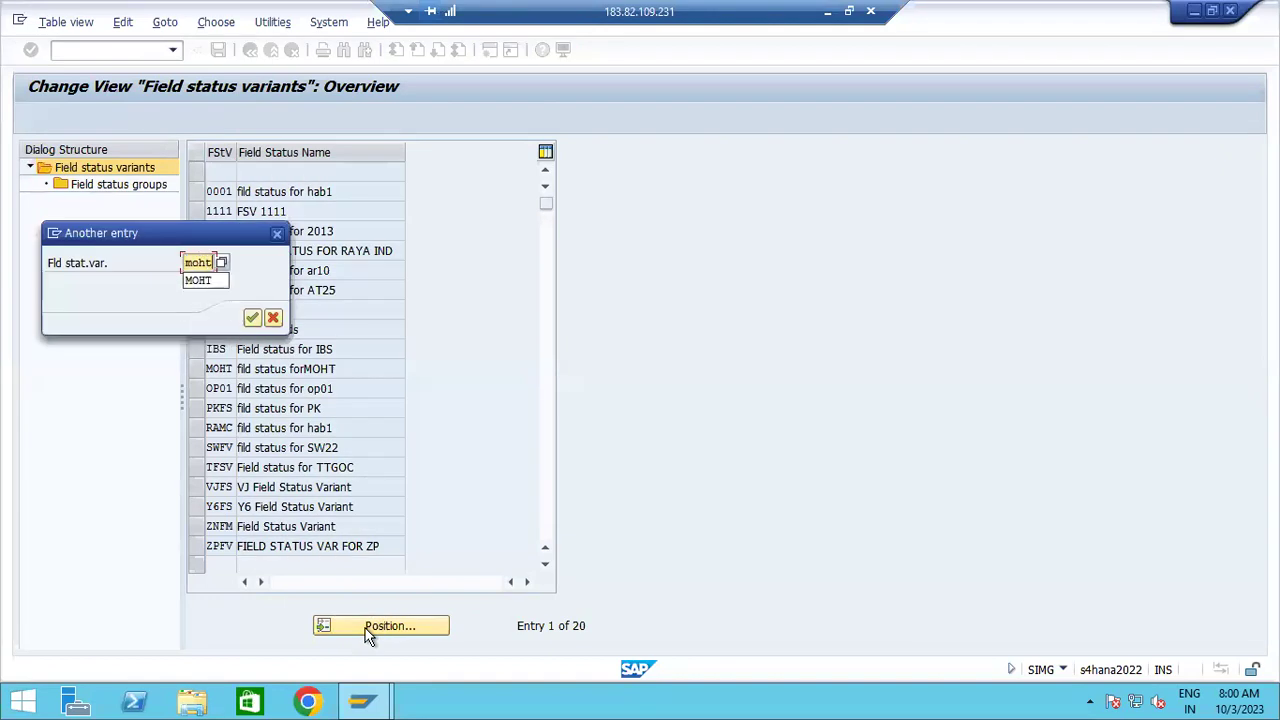
key(Return)
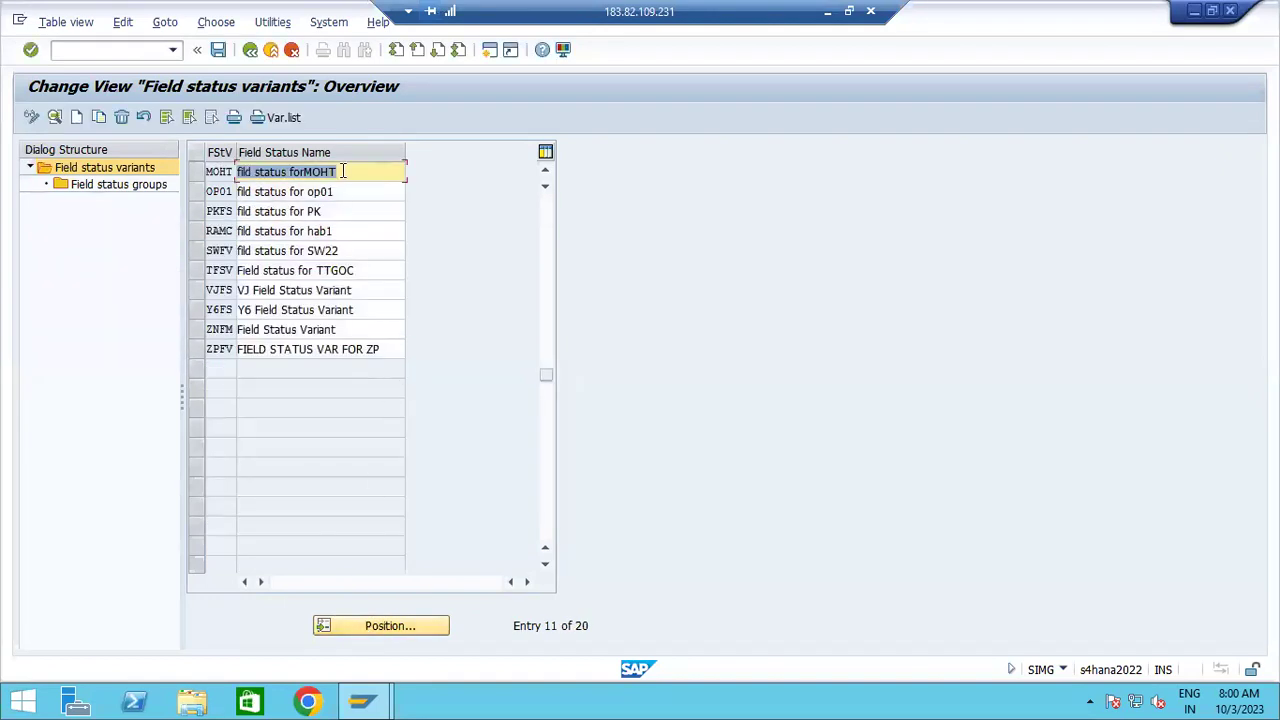
click(198, 174)
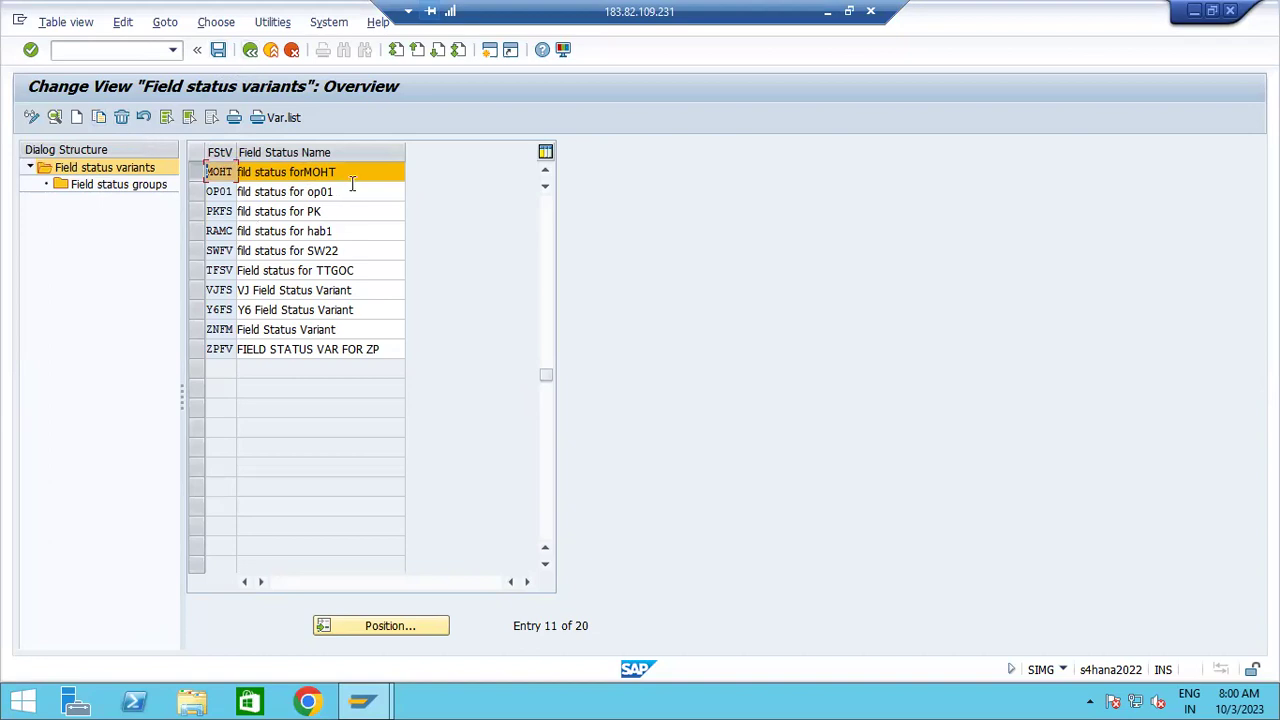
click(121, 117)
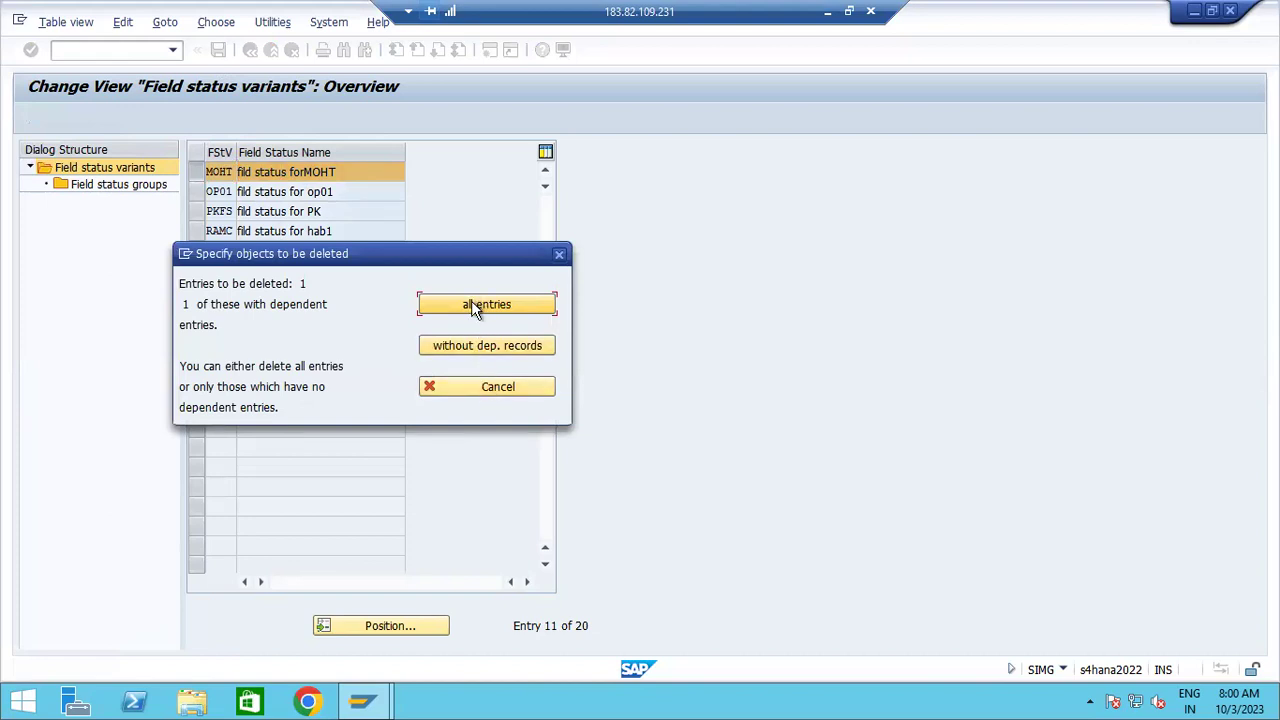
click(471, 304)
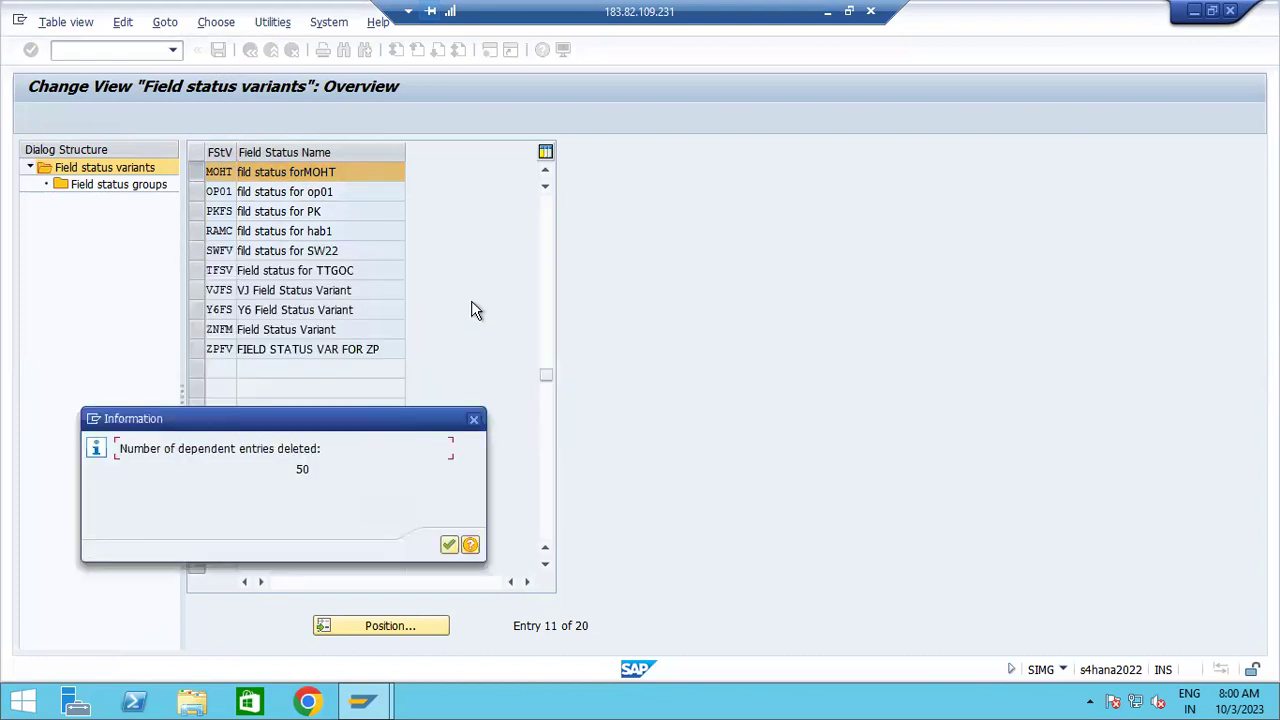
click(449, 544)
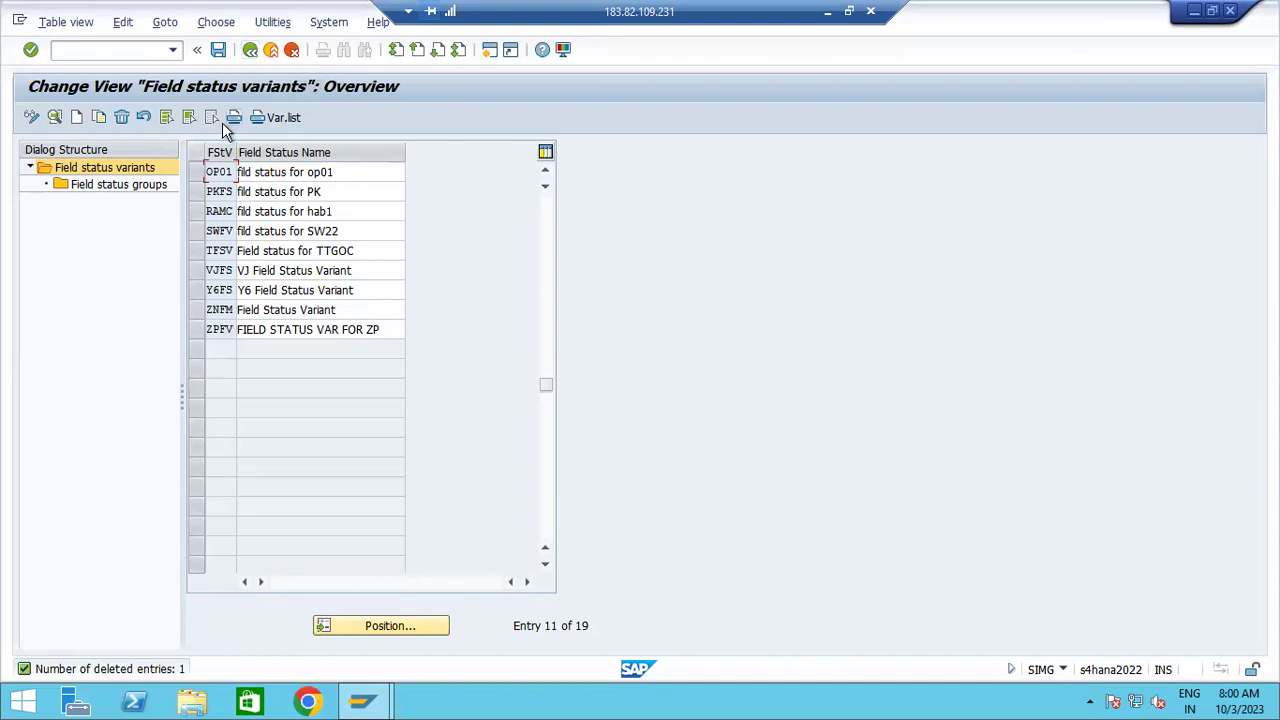
click(251, 56)
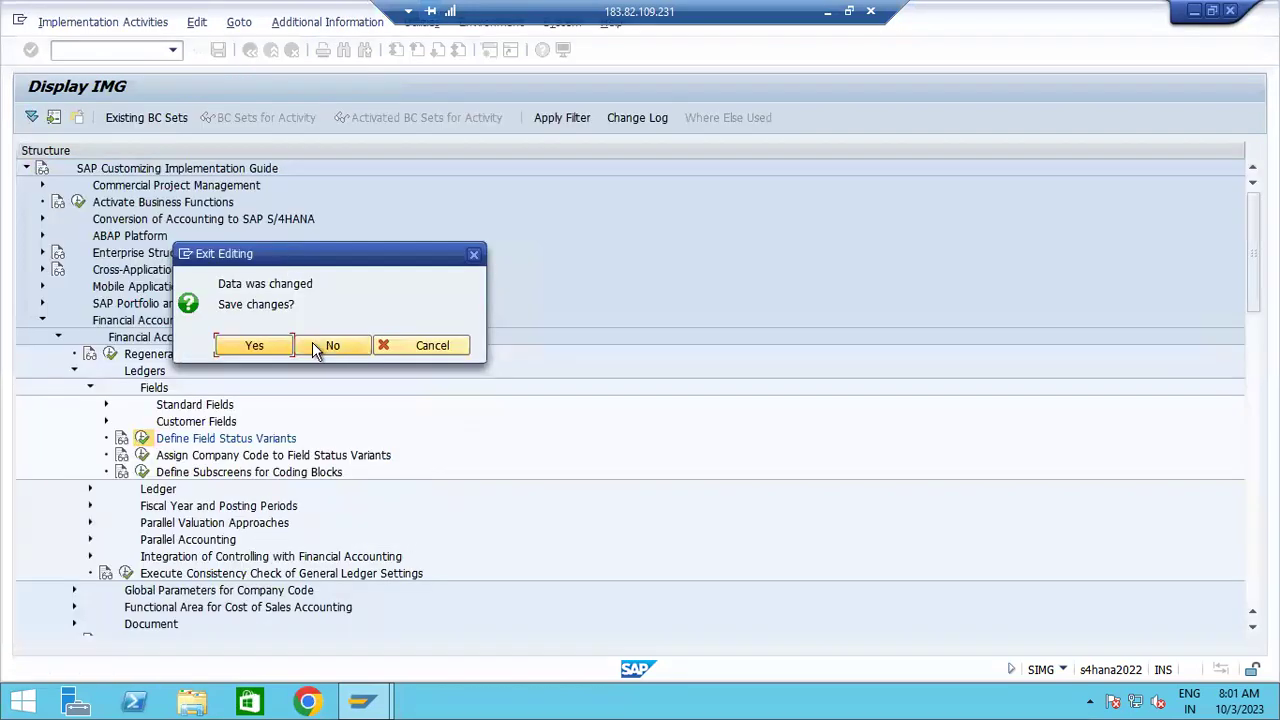
click(316, 347)
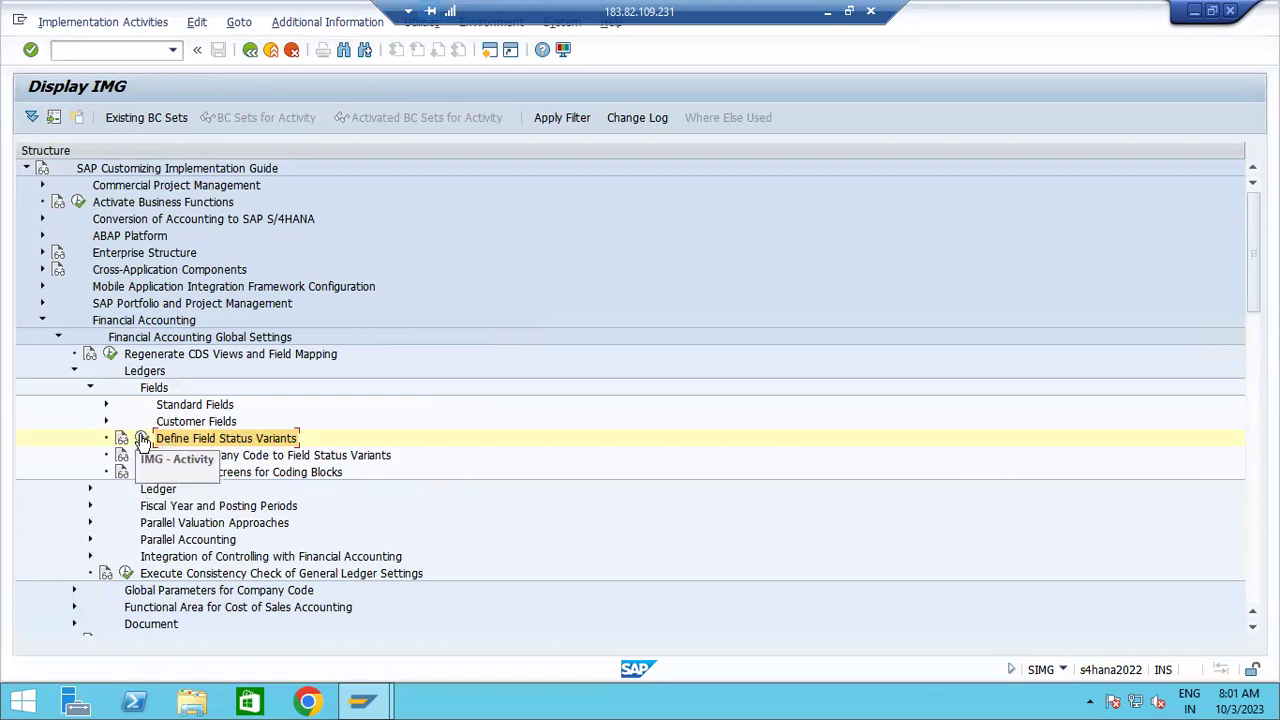
Reopen the Define Field Status Variants activity and start a copy of field status variant 0001
click(142, 440)
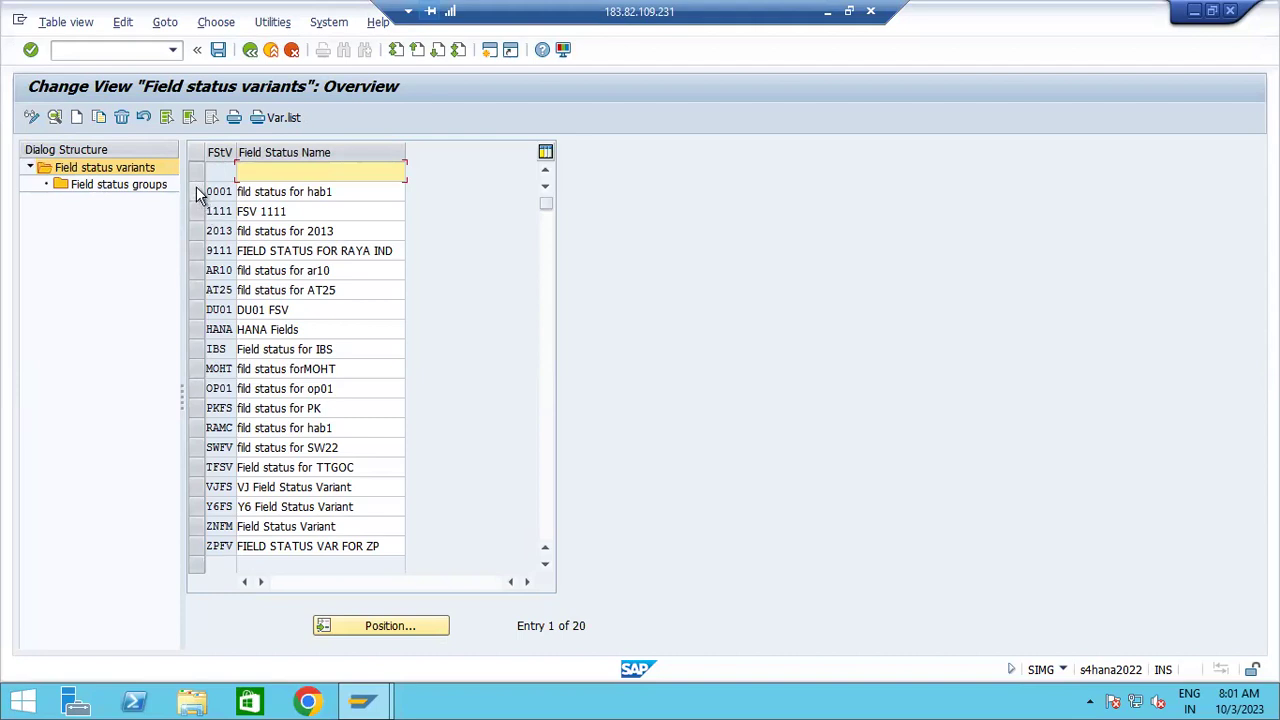
click(198, 192)
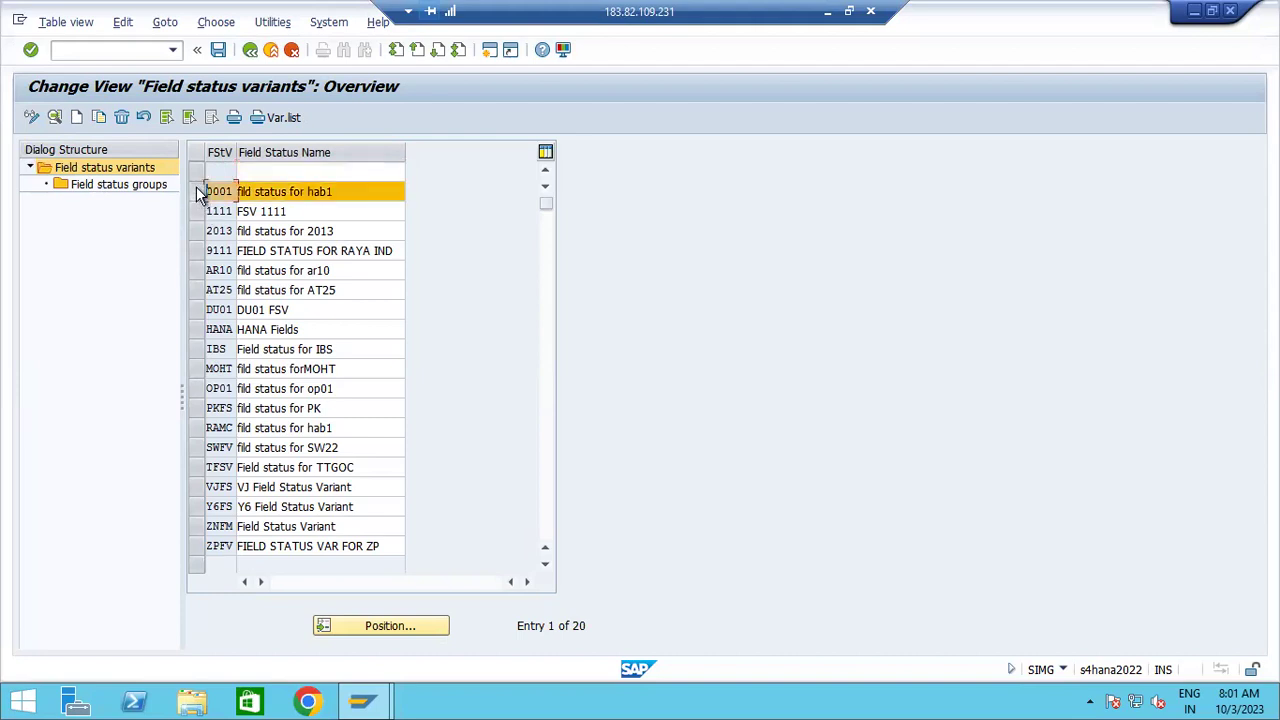
click(99, 118)
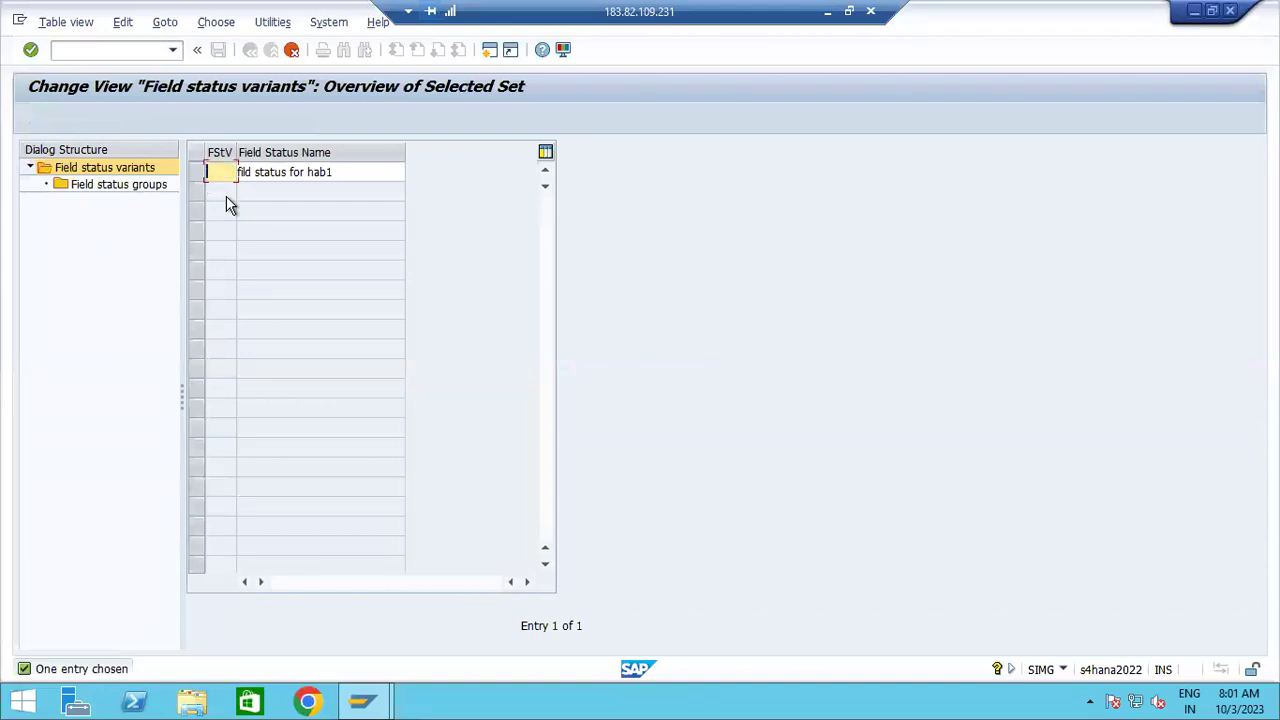
Enter MOTE as the copied variant's key and "fild status for MOTE" as its field status name
text(mo)
click(344, 172)
key(BackSpace)
key(BackSpace)
key(BackSpace)
key(BackSpace)
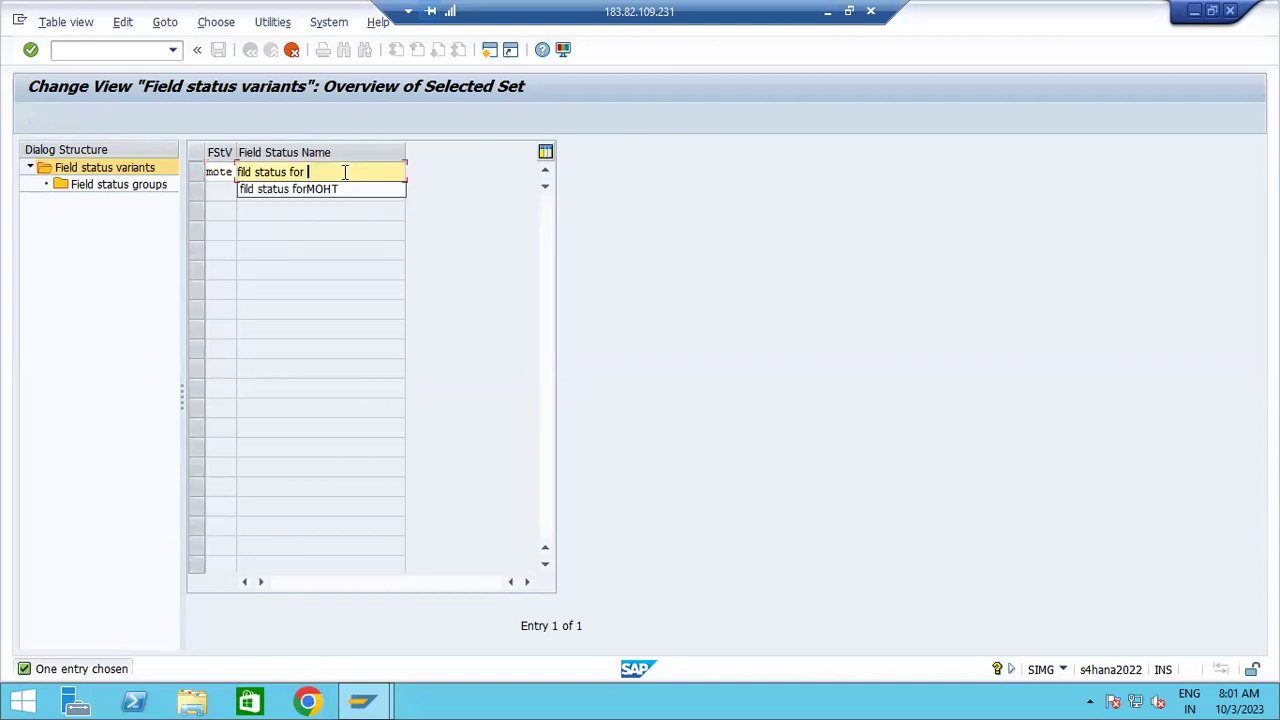
text(mo)
key(BackSpace)
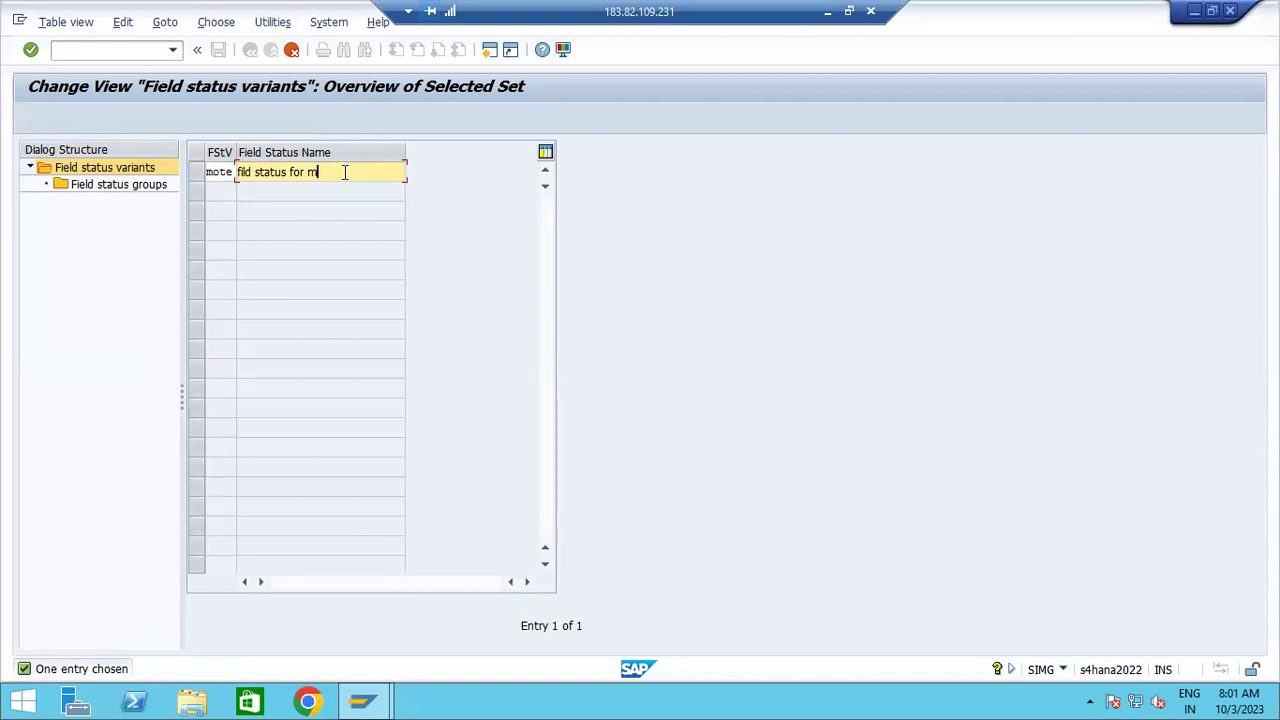
key(BackSpace)
text(MOTE)
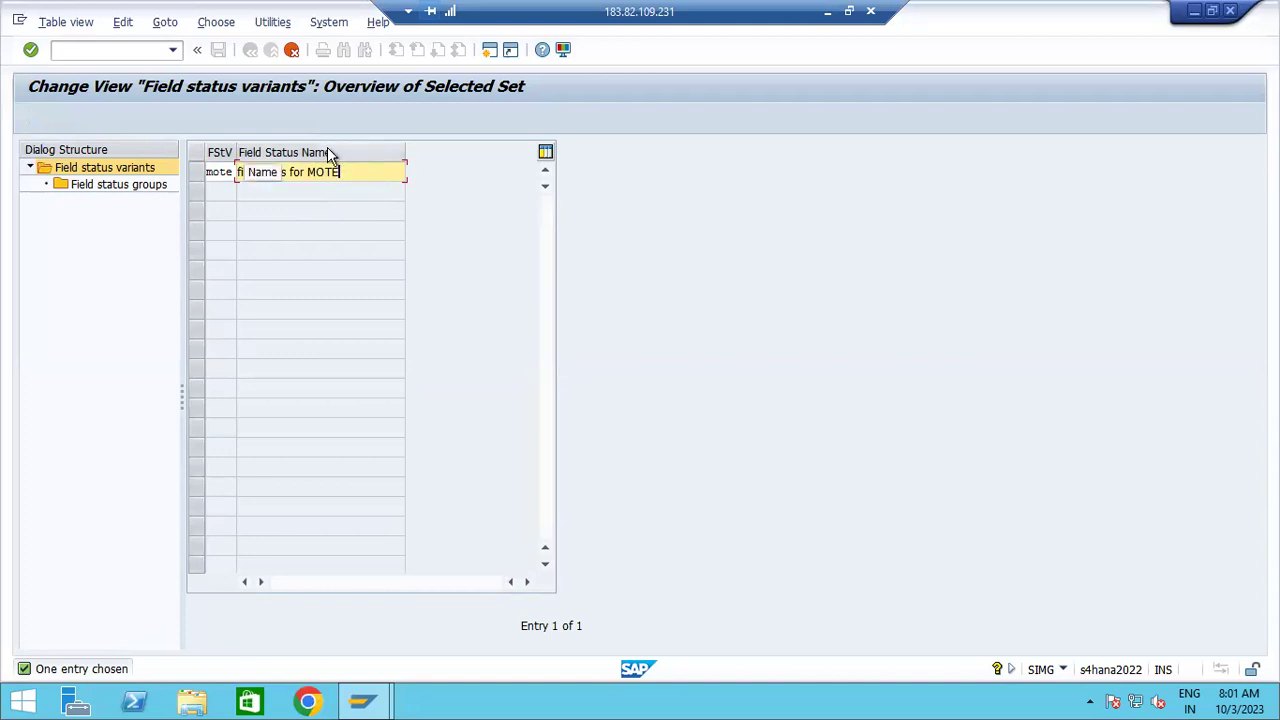
Copy the variant with all dependent entries, and save it to the proposed customizing request when leaving the activity
key(Return)
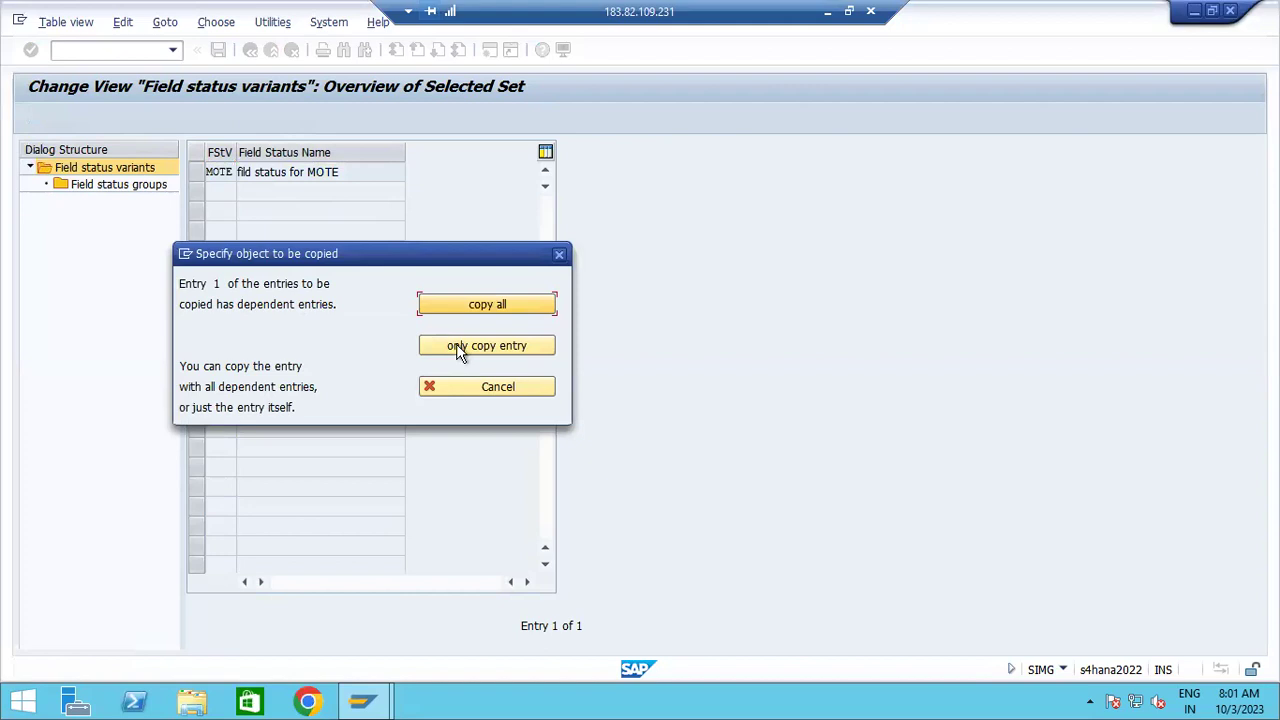
click(487, 306)
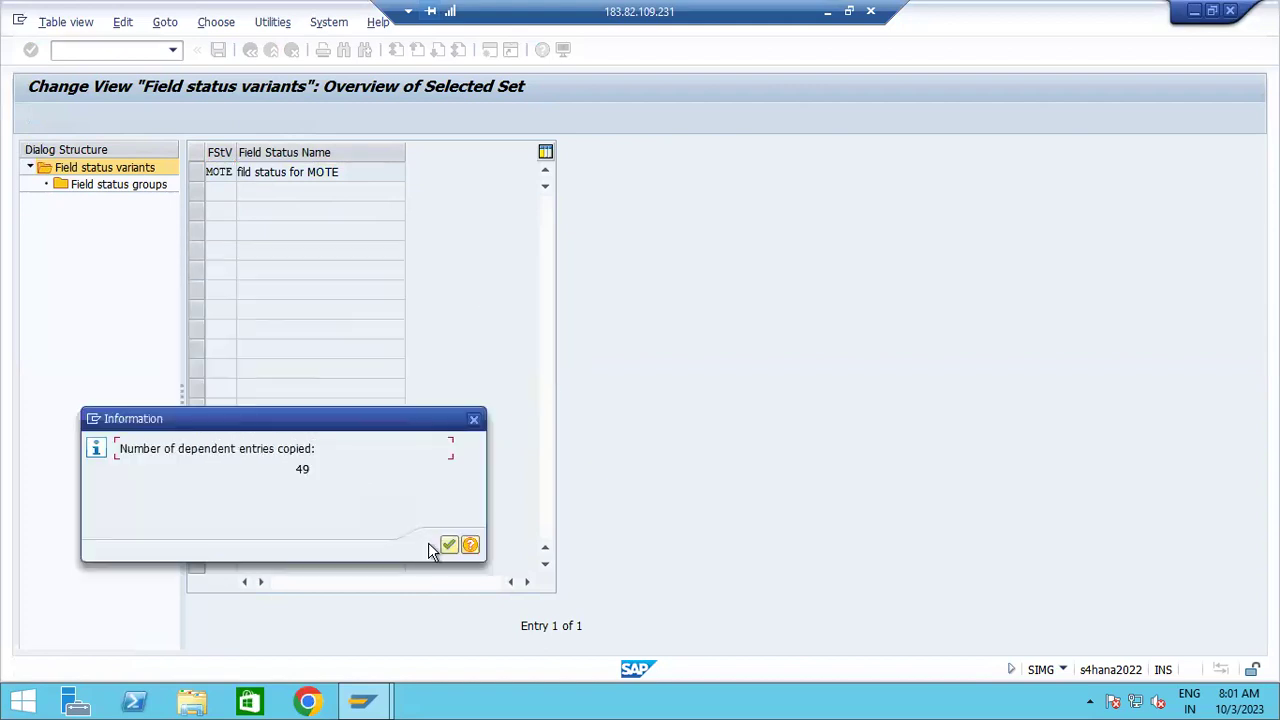
click(446, 546)
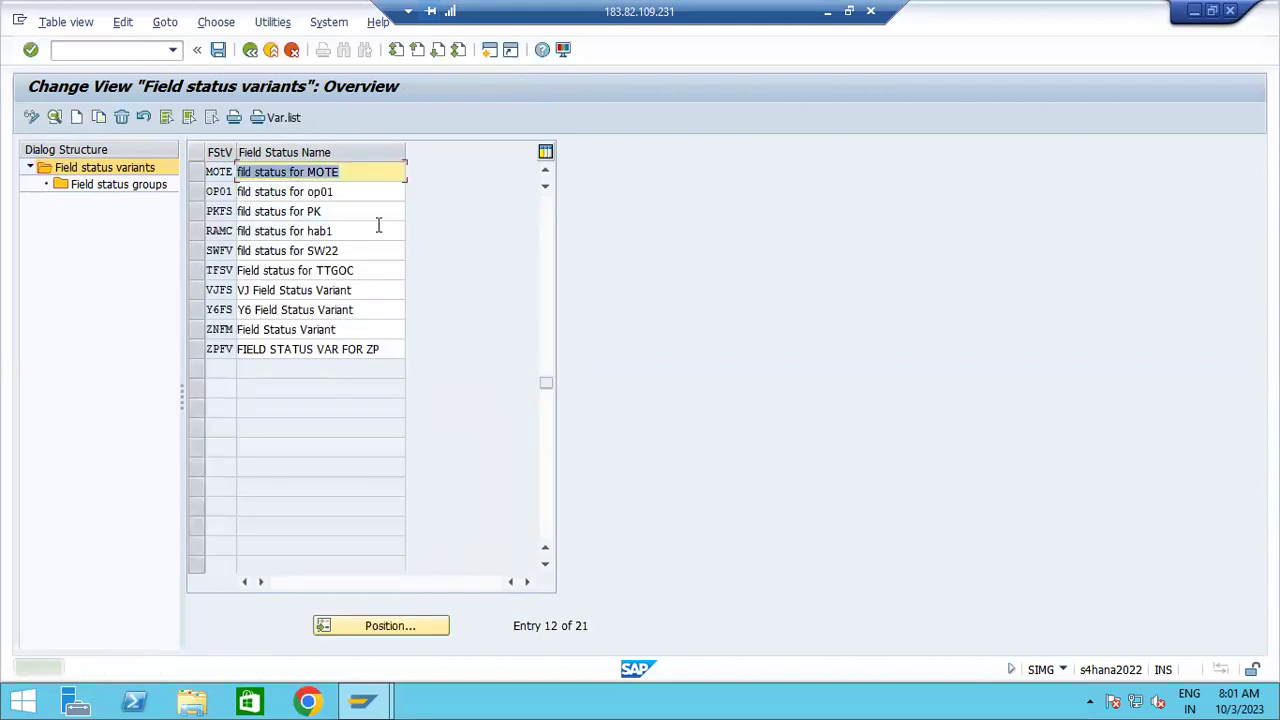
click(250, 51)
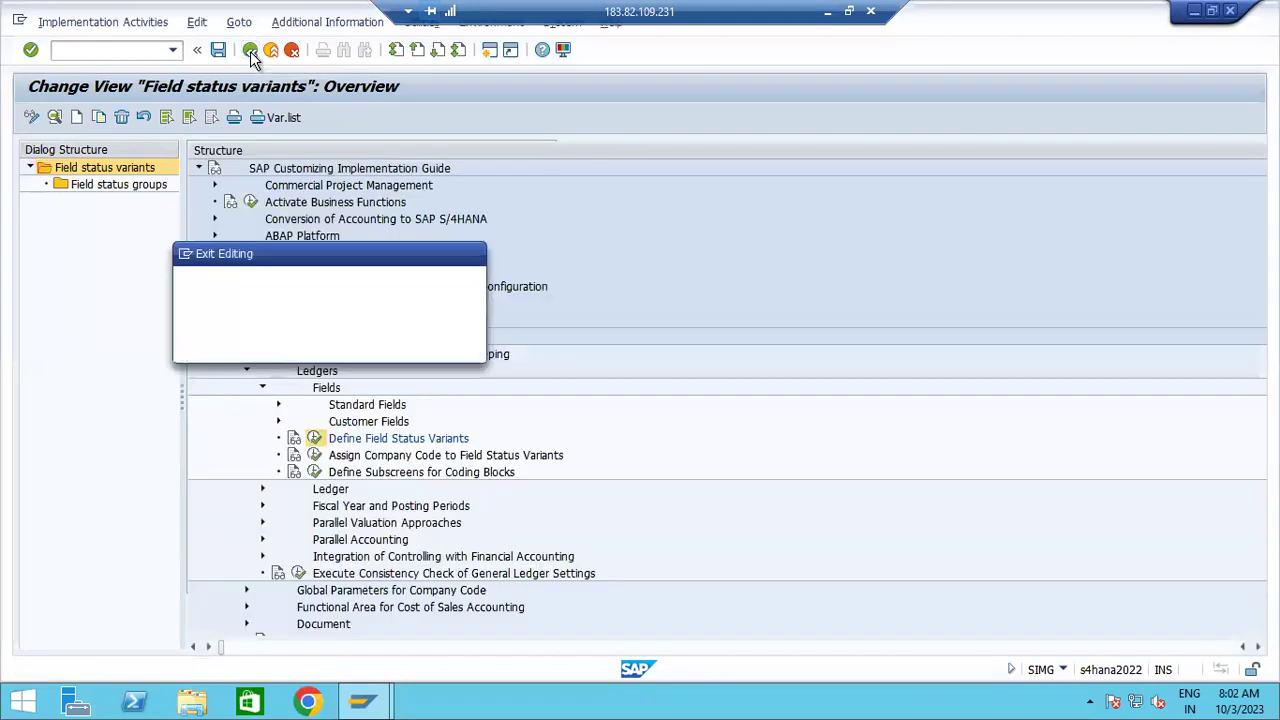
click(252, 345)
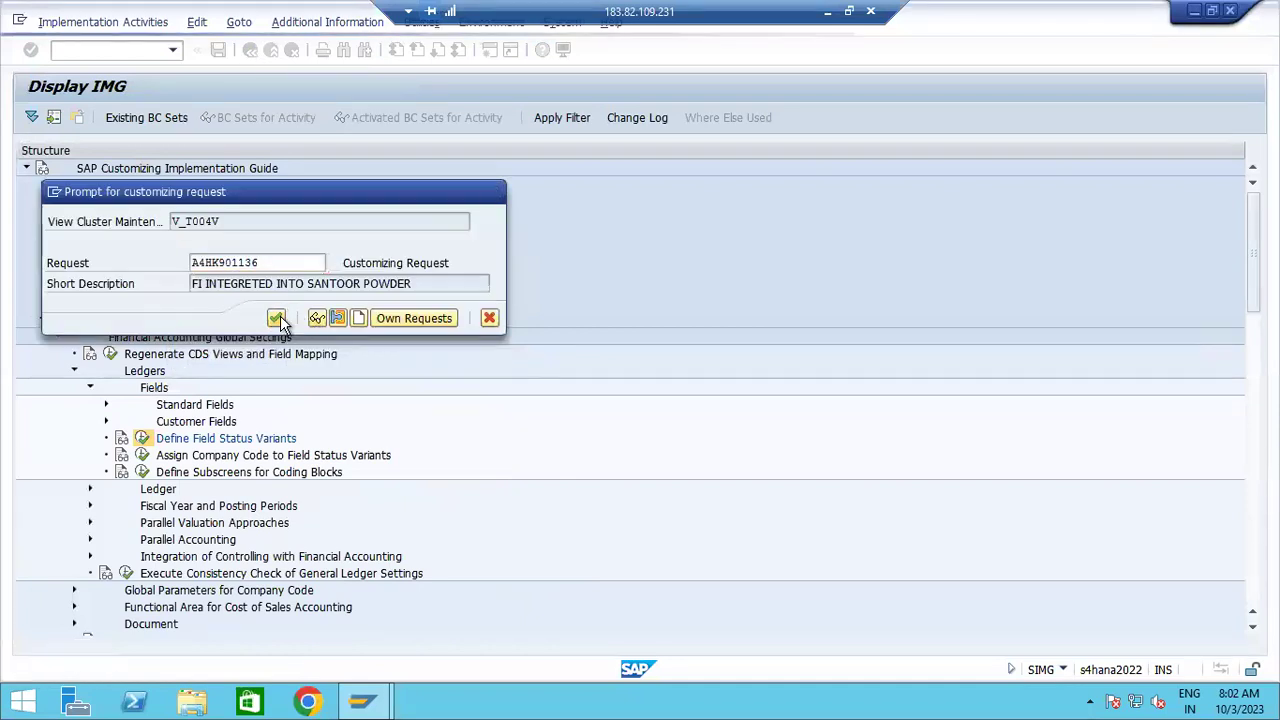
click(278, 317)
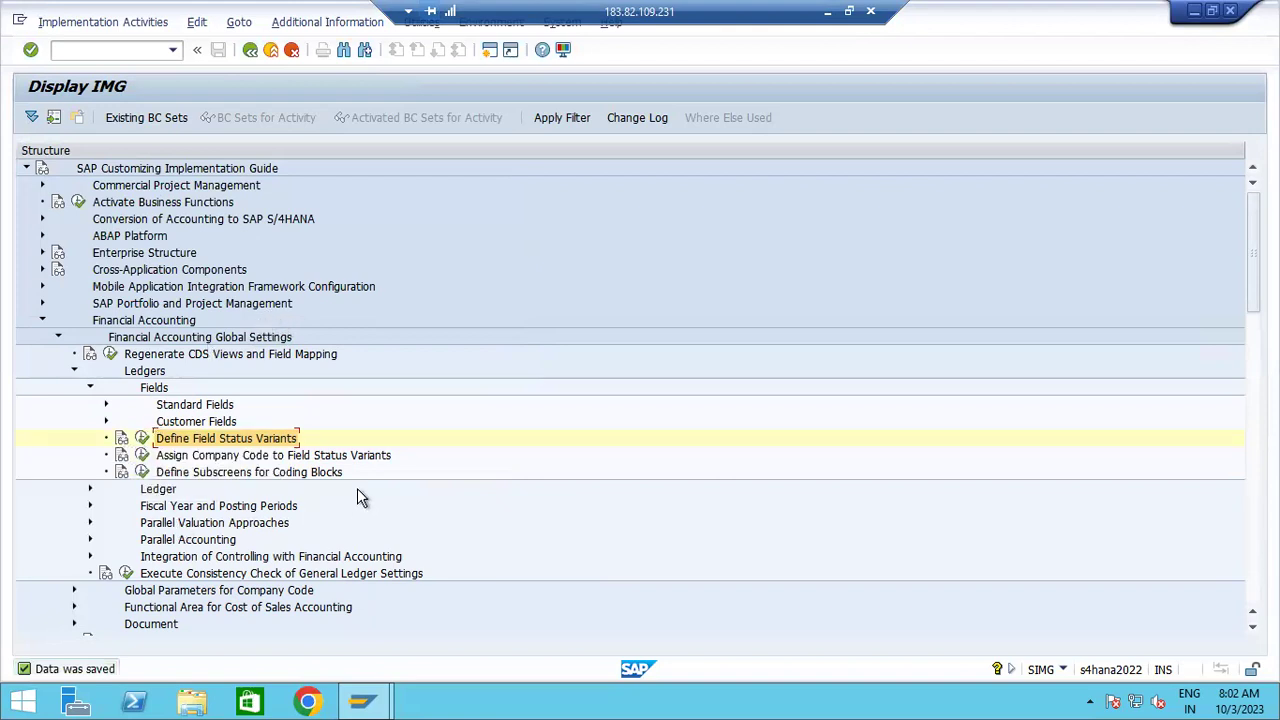
Open the Assign Company Code to Field Status Variants activity and locate company code MOTE
click(142, 441)
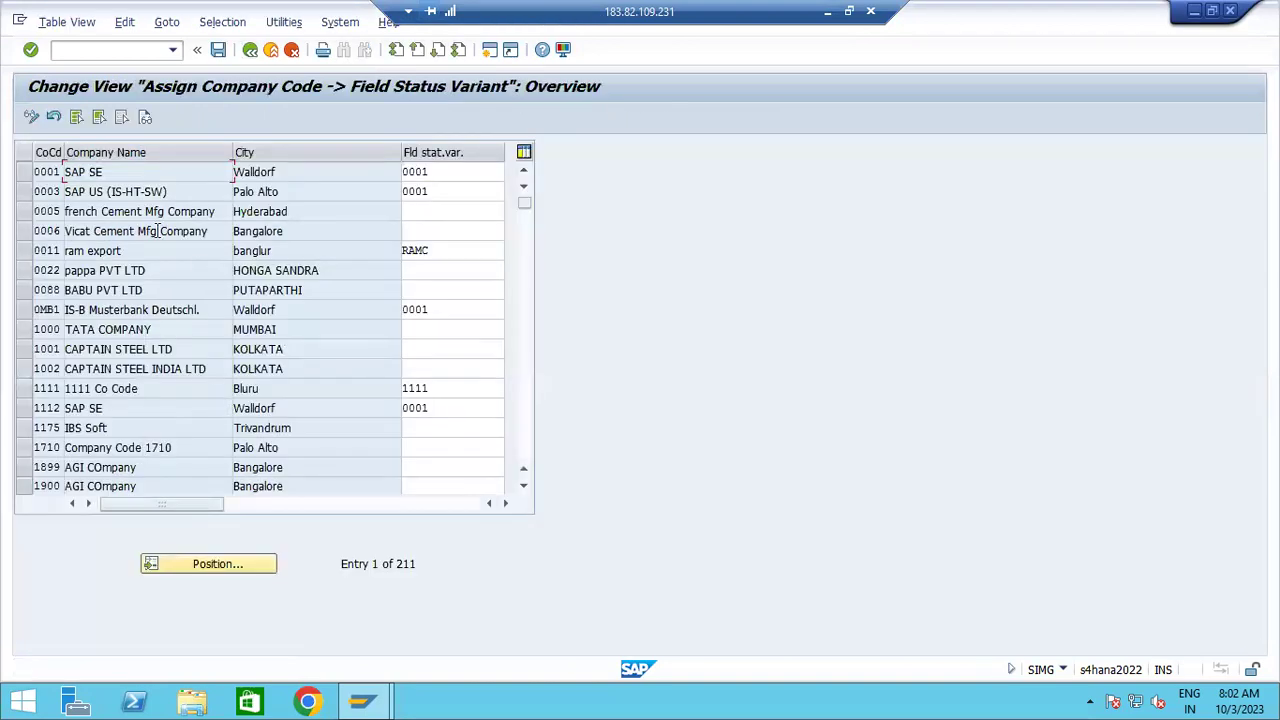
click(208, 564)
text(mote)
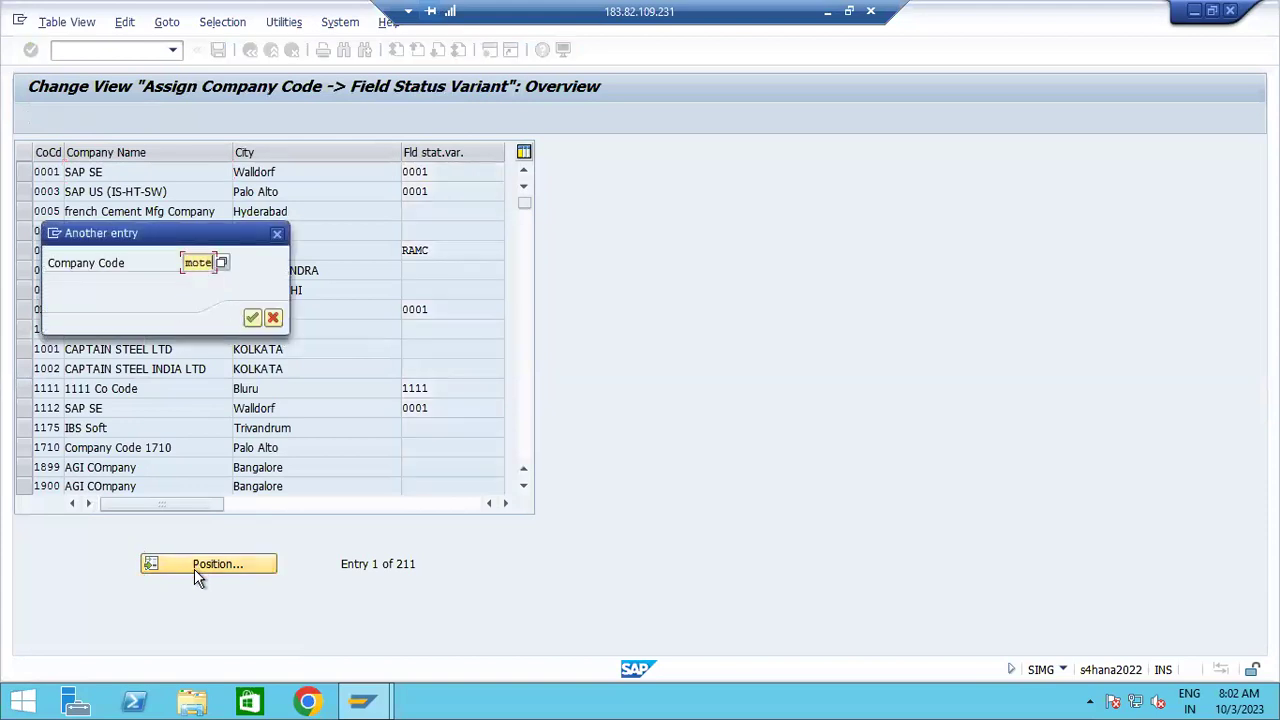
key(Return)
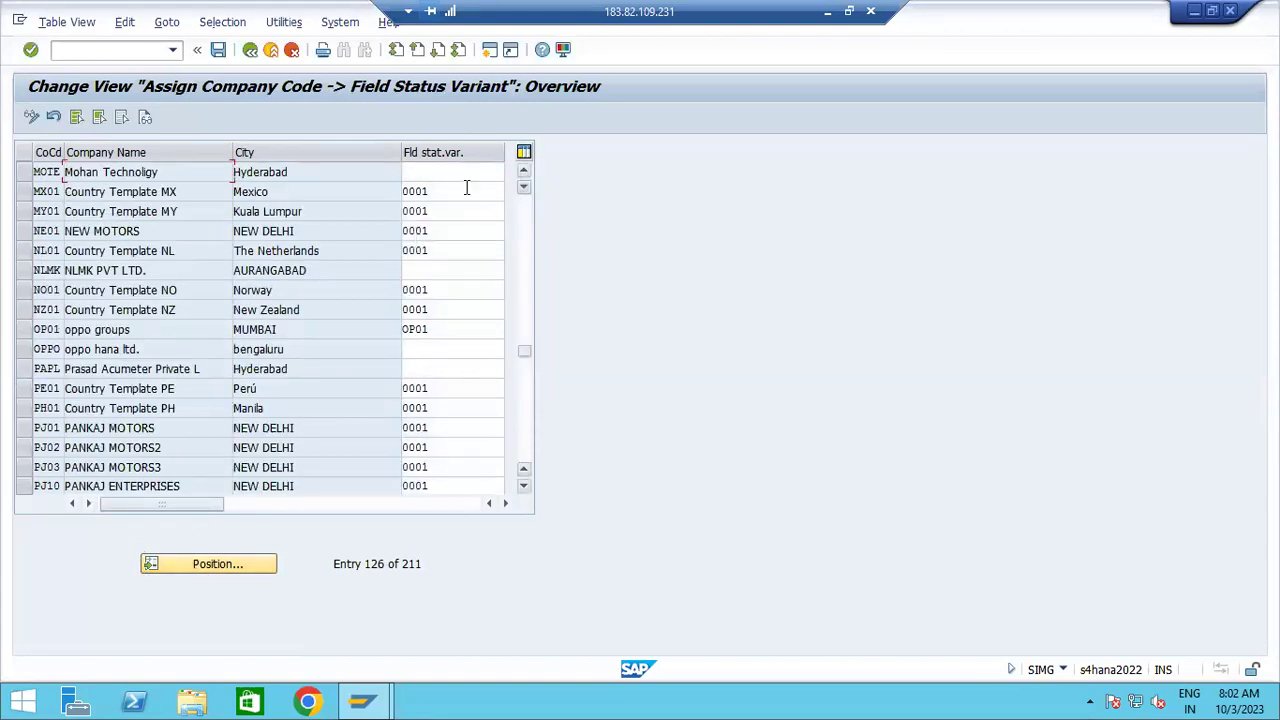
Assign field status variant MOTE to company code MOTE, save to the customizing request, and return to the implementation guide
click(436, 171)
text(mote)
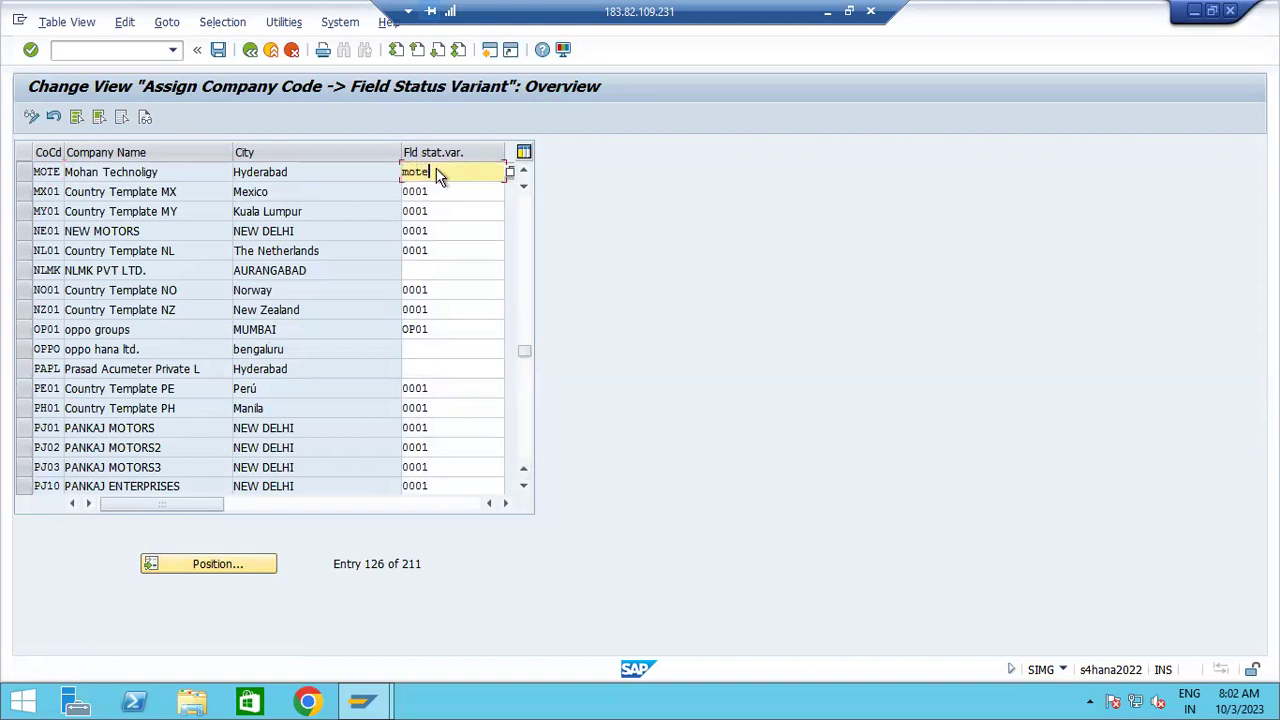
key(Return)
click(217, 53)
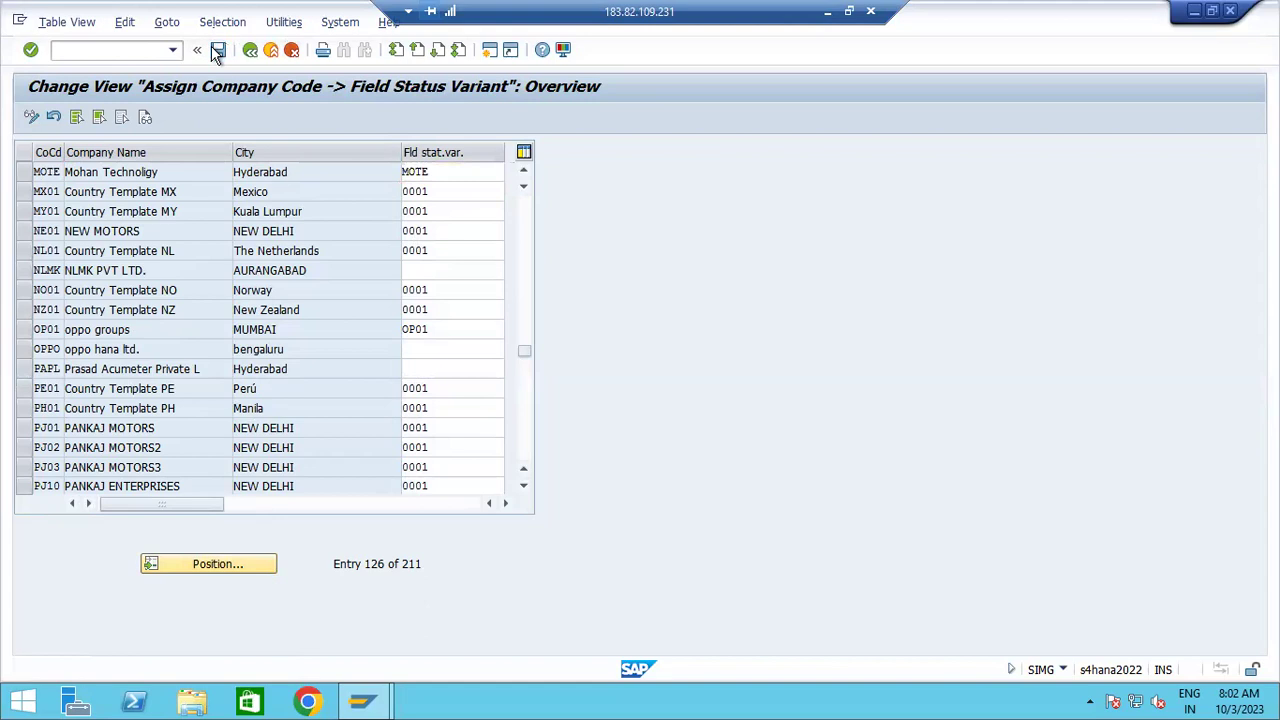
click(276, 318)
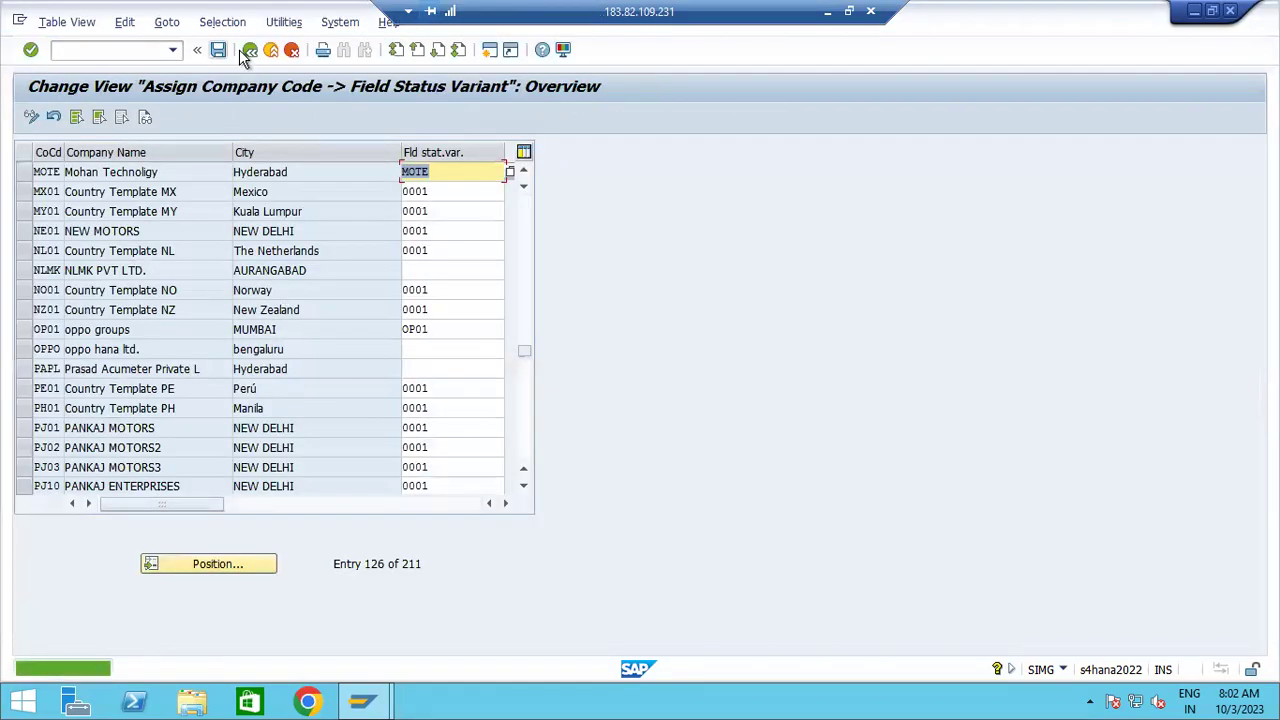
click(248, 50)
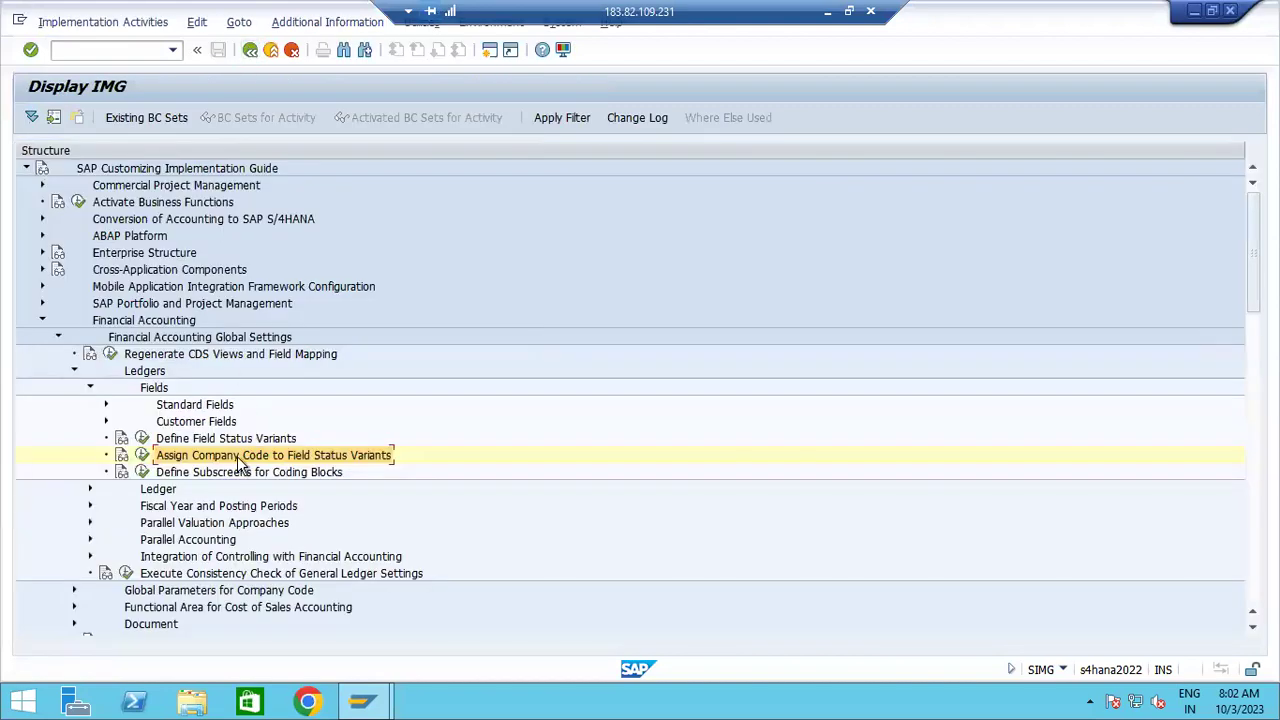
Open the Enter Global Parameters activity under the Global Parameters for Company Code node of Financial Accounting Global Settings
click(91, 388)
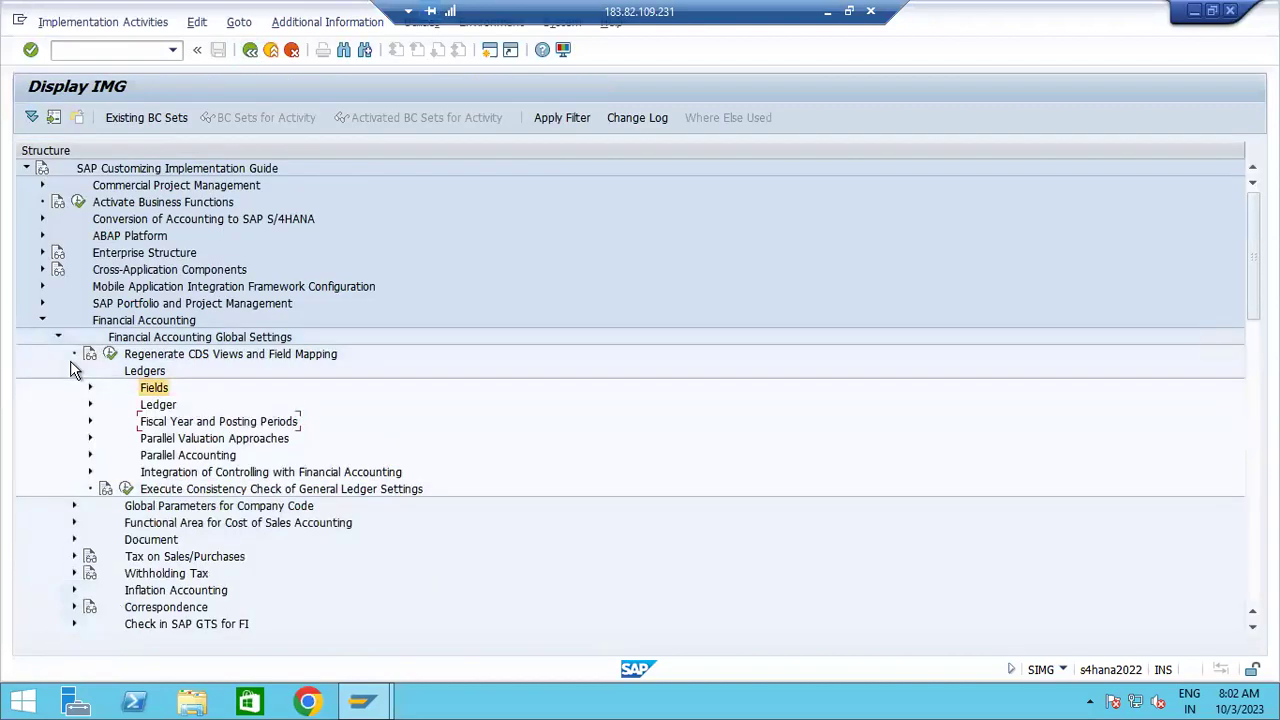
click(73, 371)
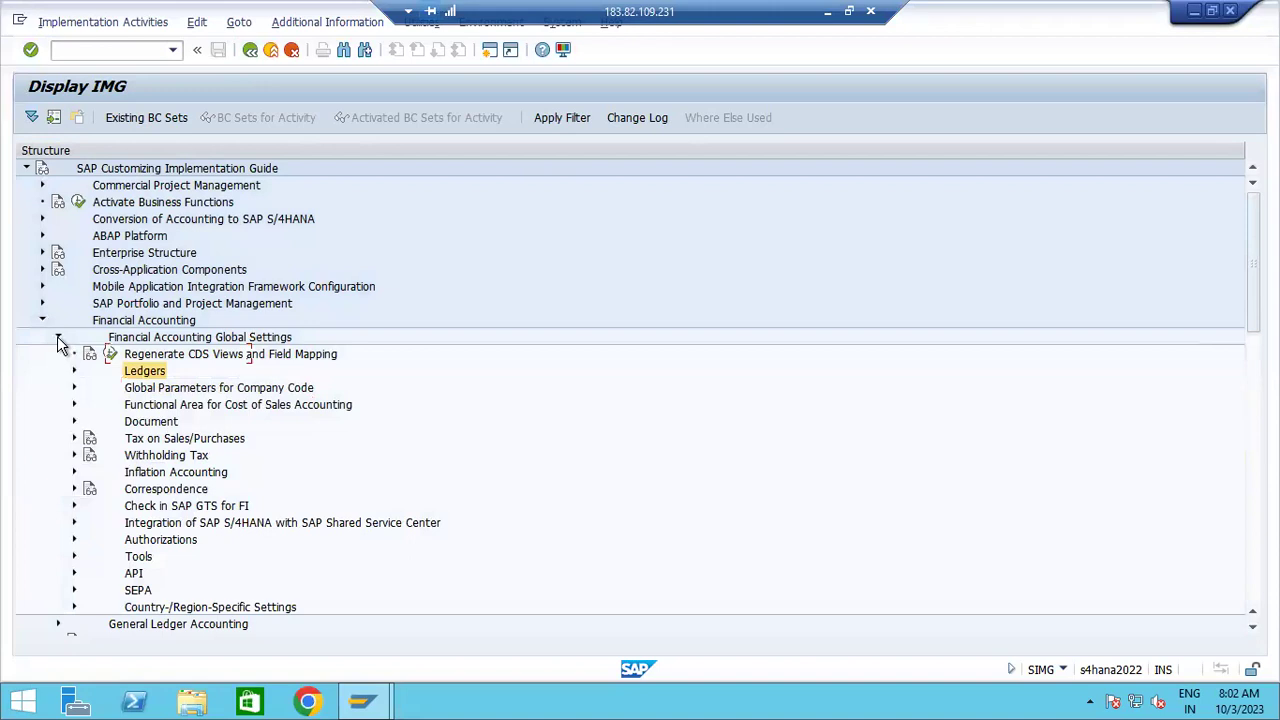
click(57, 337)
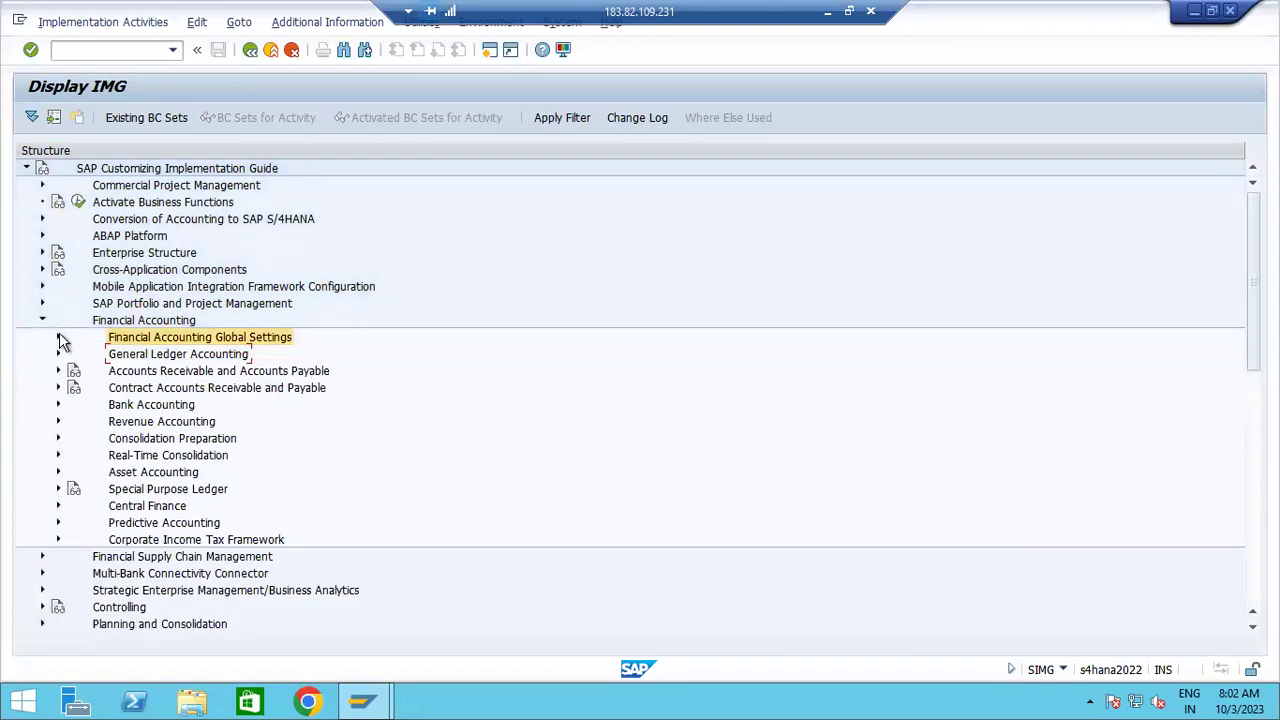
click(58, 339)
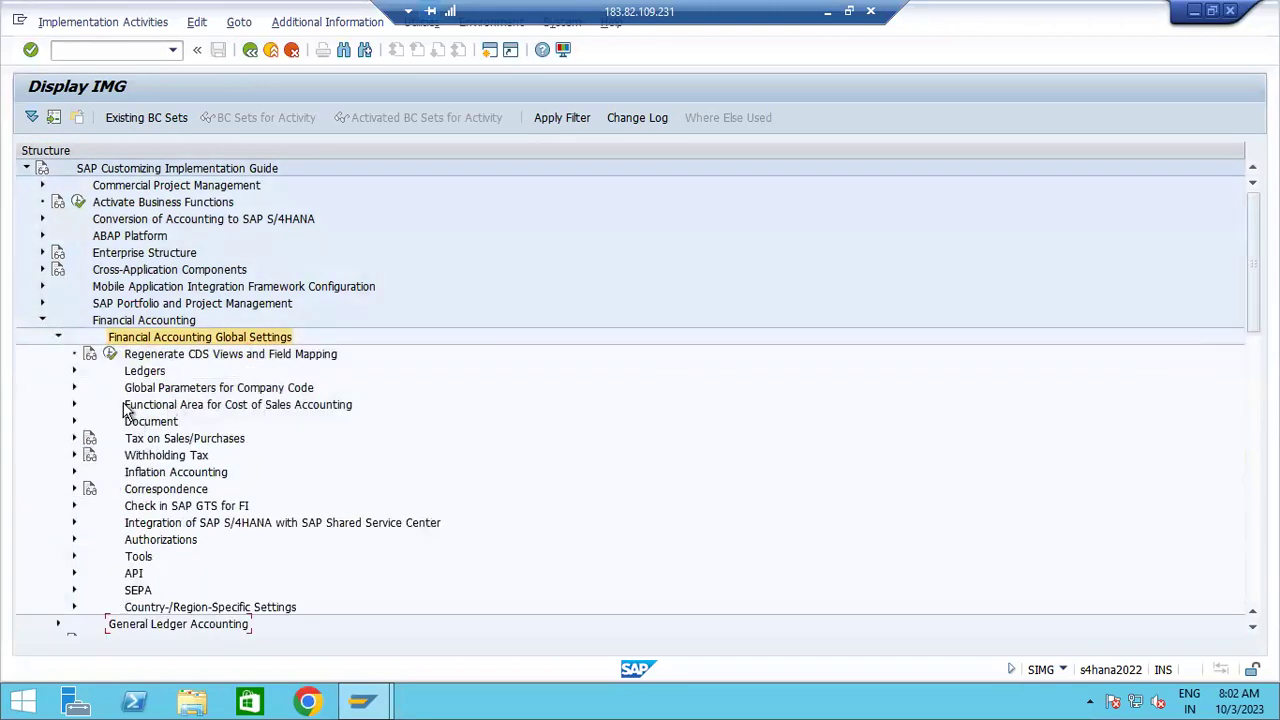
click(74, 388)
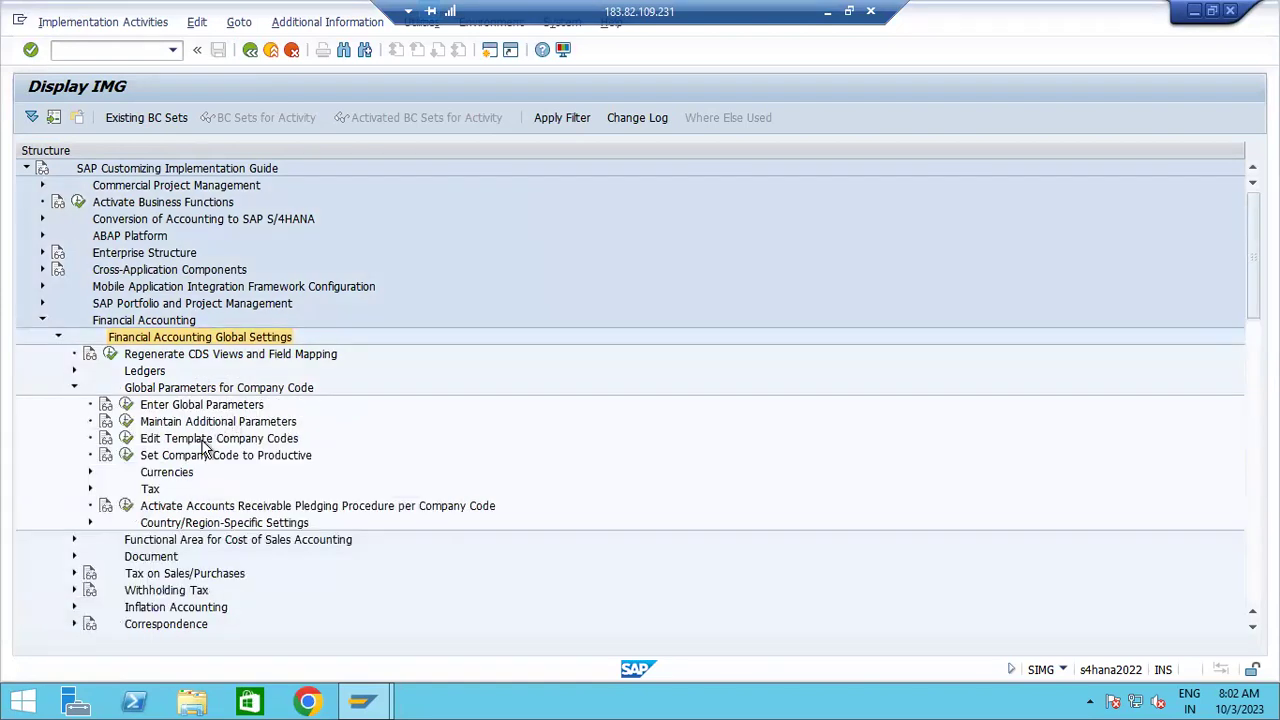
click(127, 405)
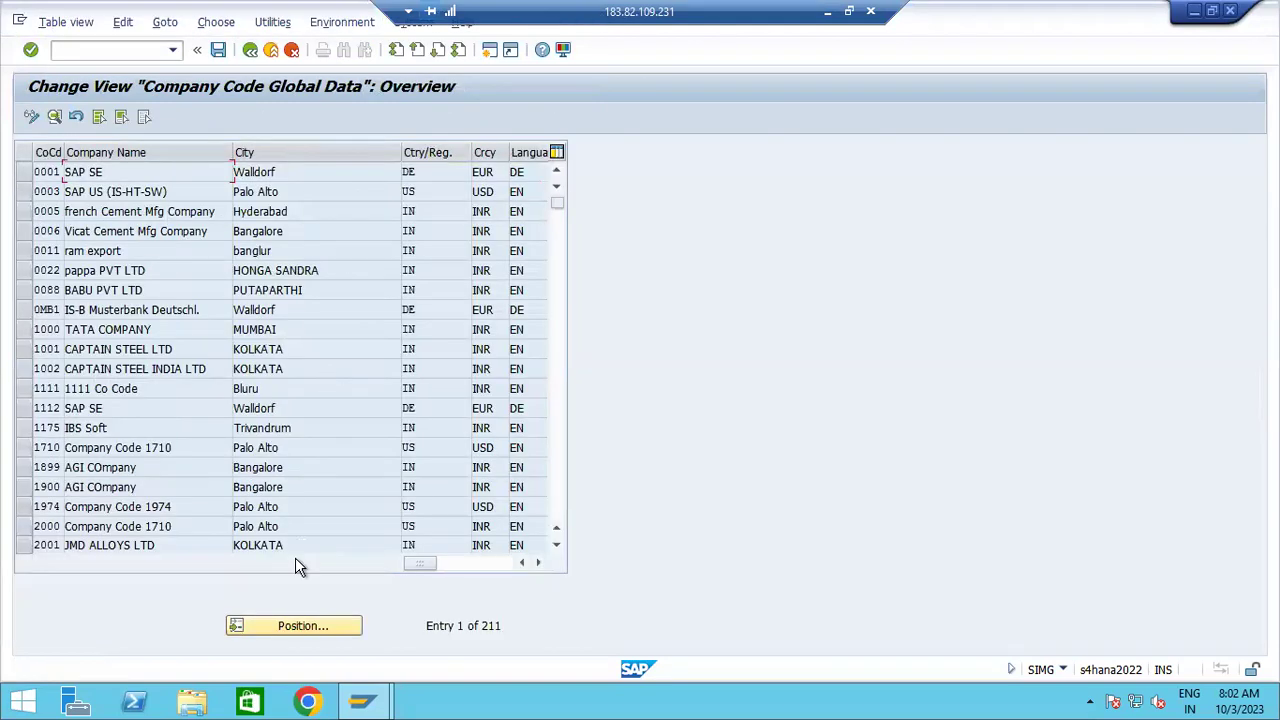
Find company code MOTE, review its global data details including chart of accounts and variants, and return to the implementation guide
click(291, 628)
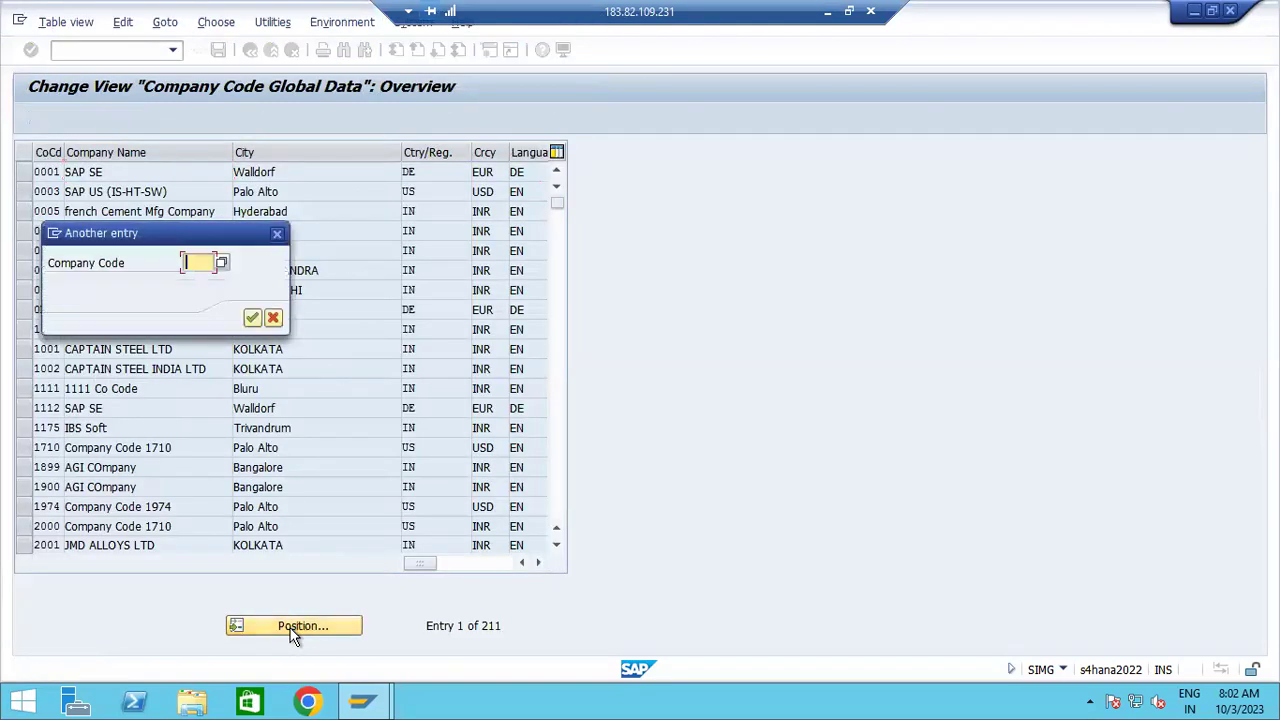
text(mote)
key(Return)
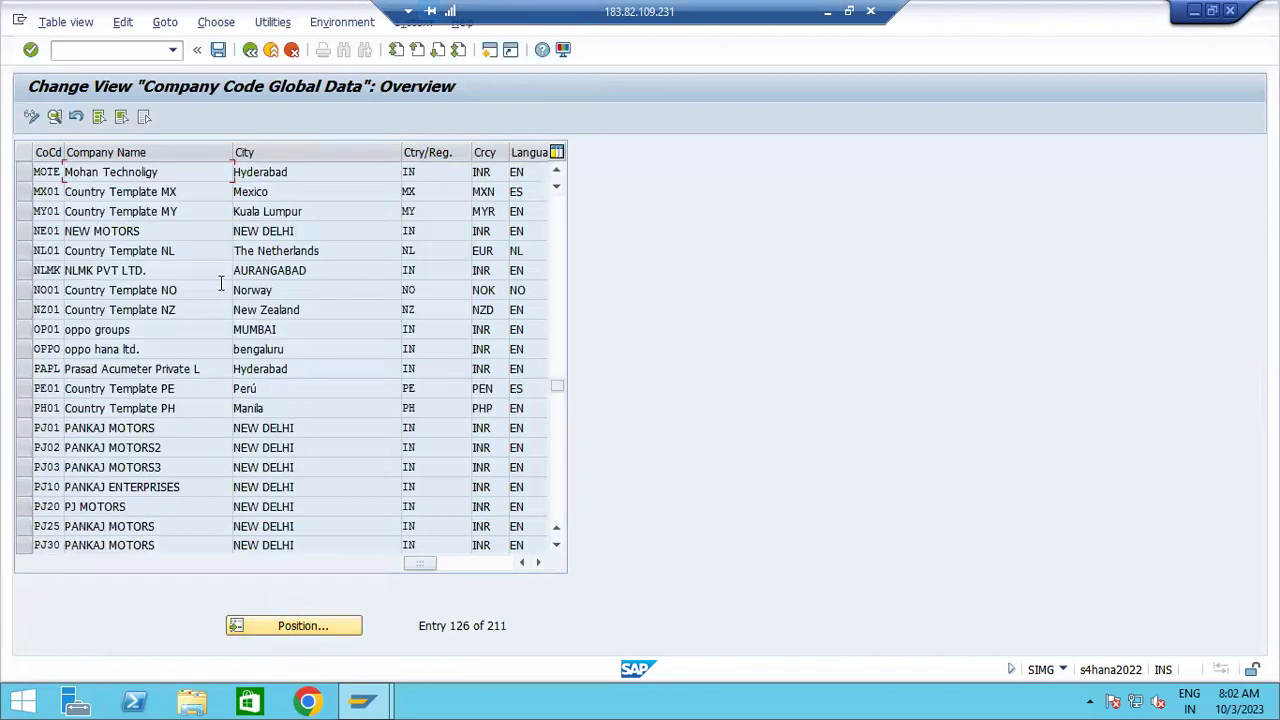
double_click(193, 172)
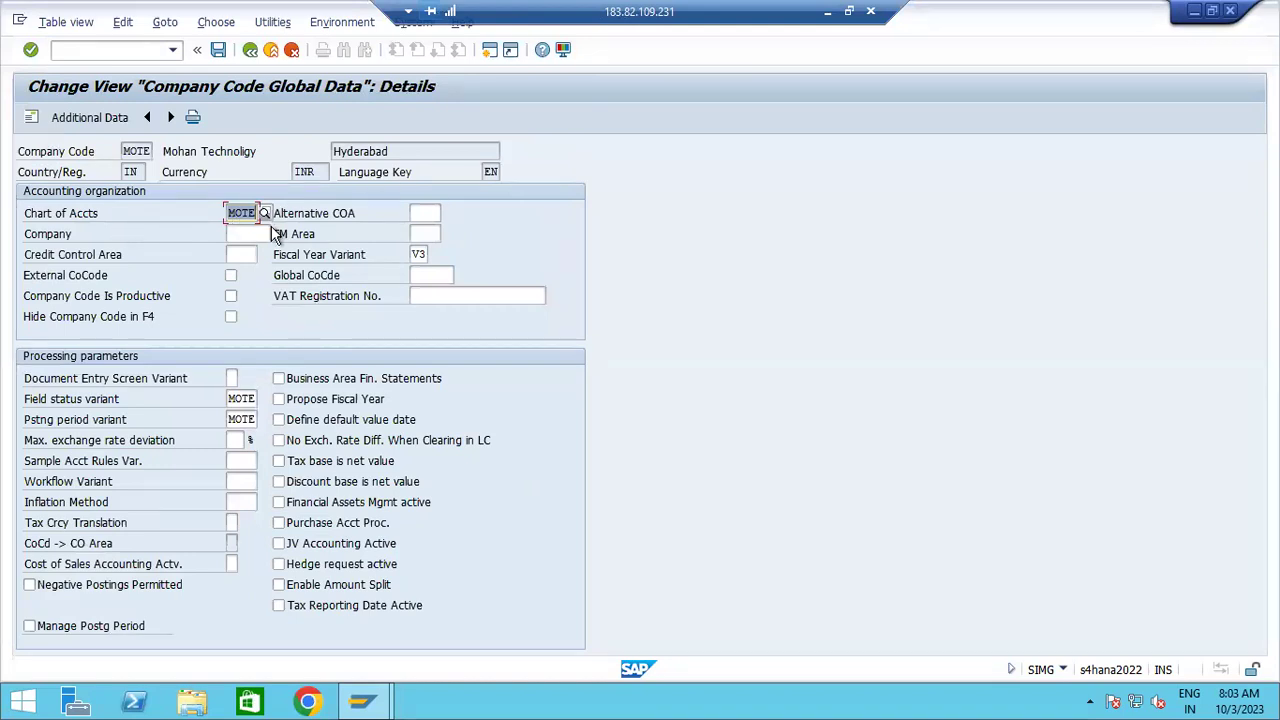
click(241, 236)
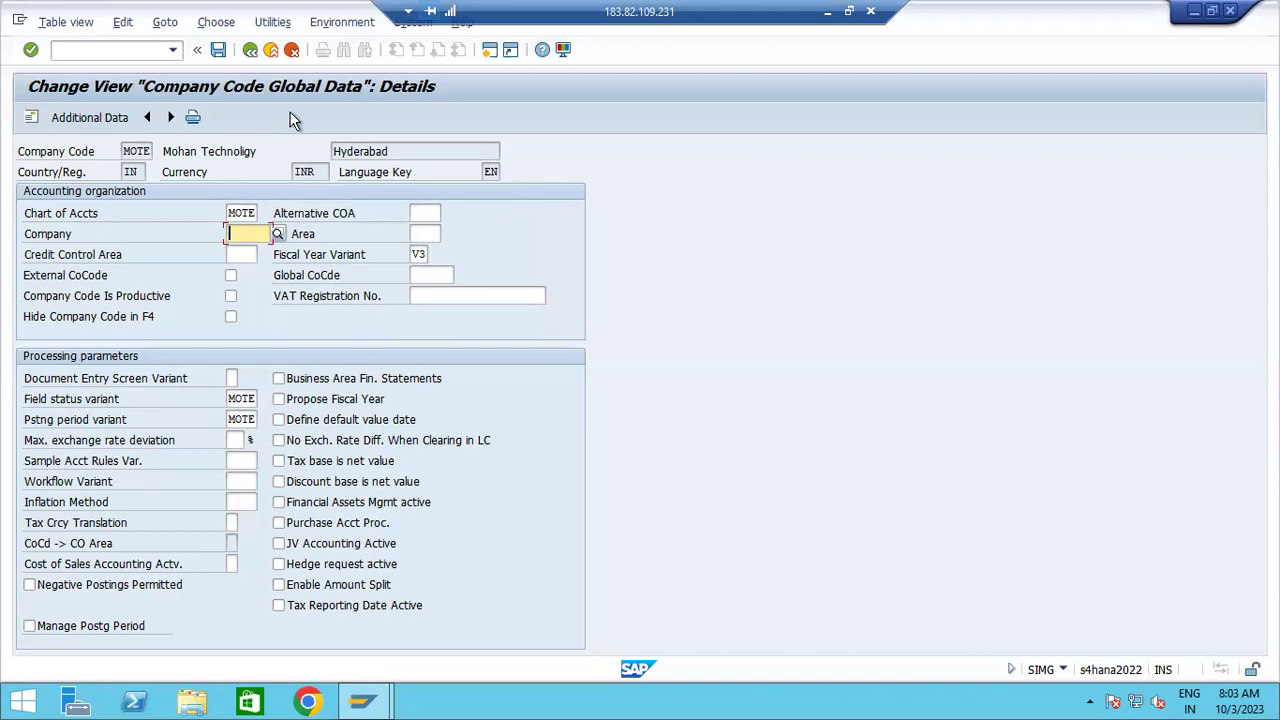
click(252, 50)
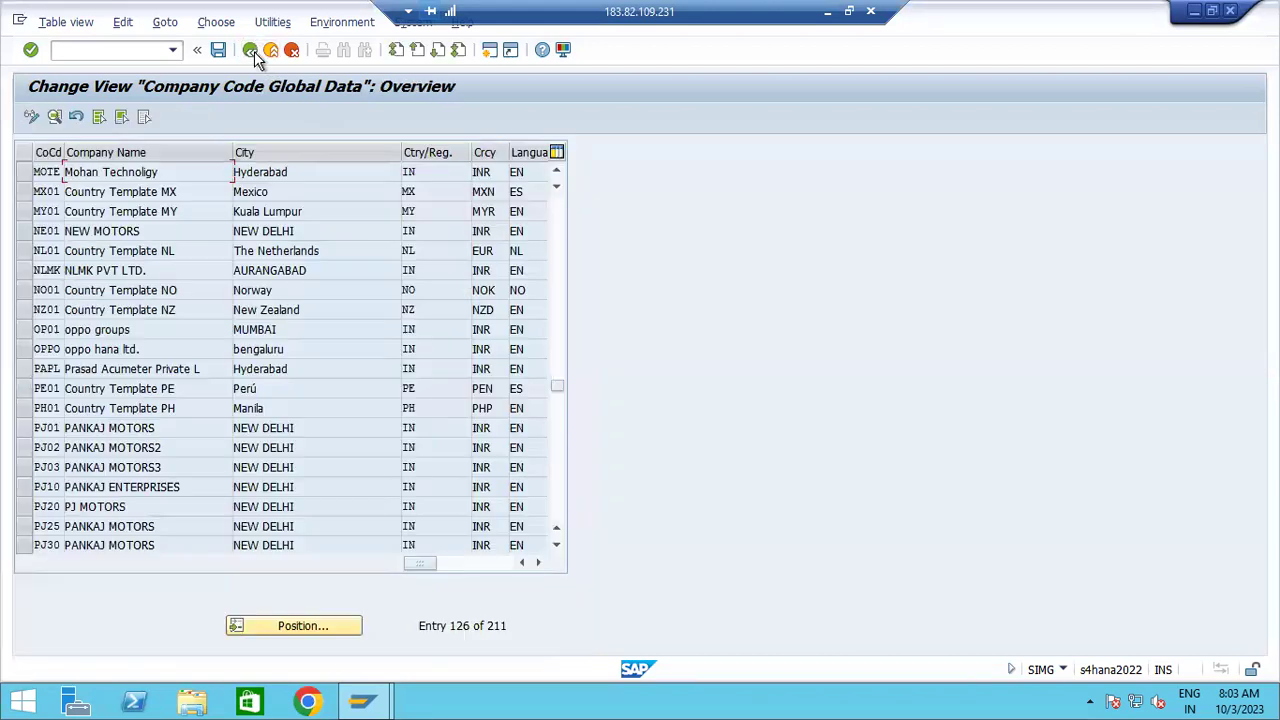
click(254, 51)
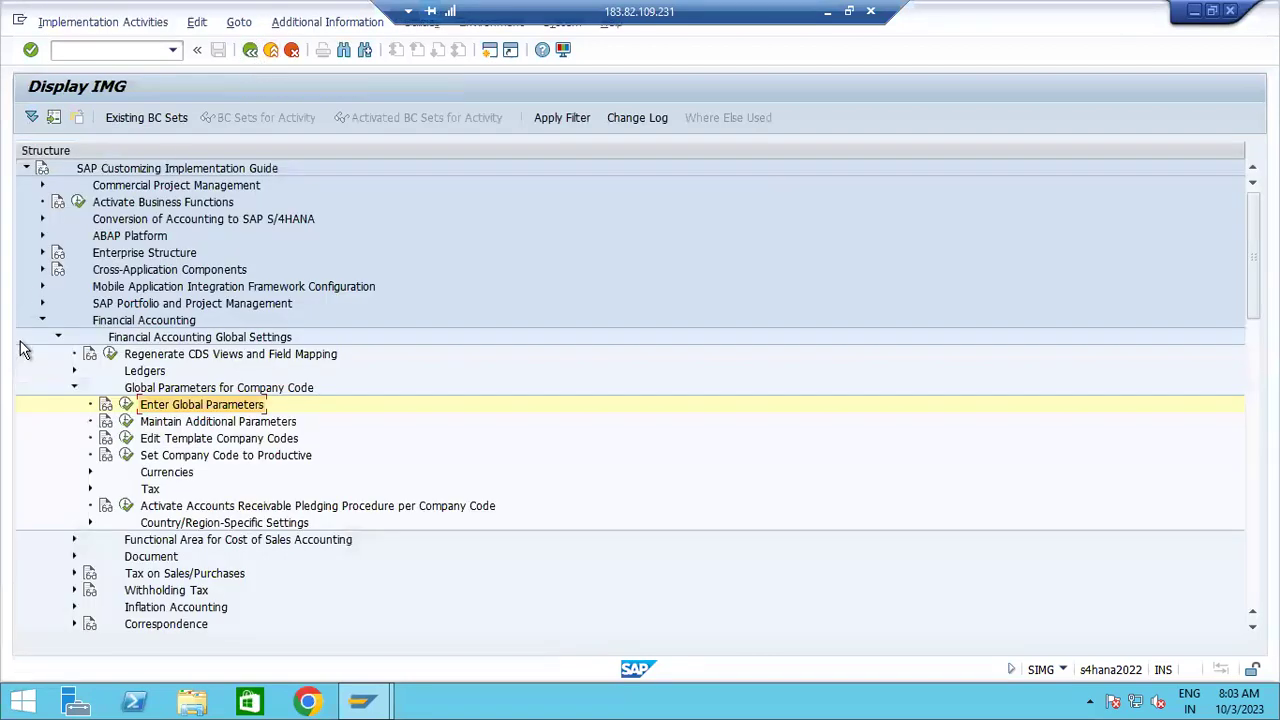
Open Classify G/L Accounts for Document Splitting under the General Ledger Accounting business transactions, using chart of accounts MOTE as the work area
click(73, 389)
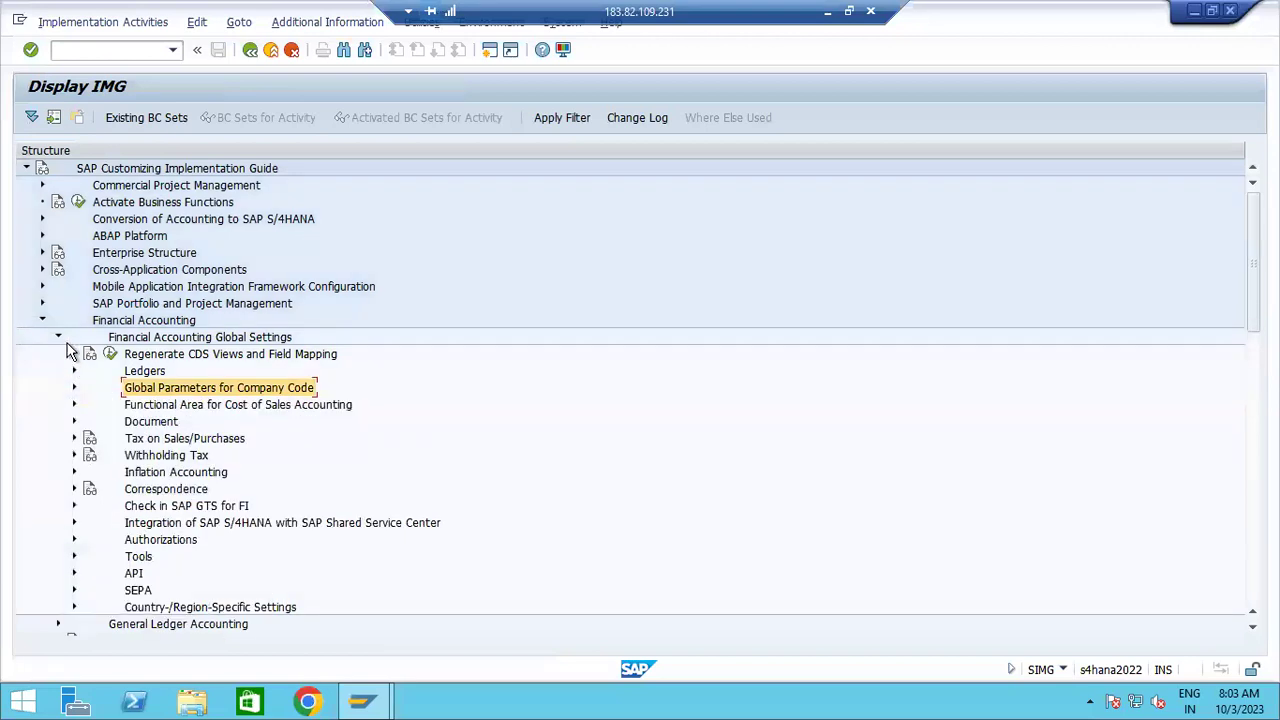
click(57, 338)
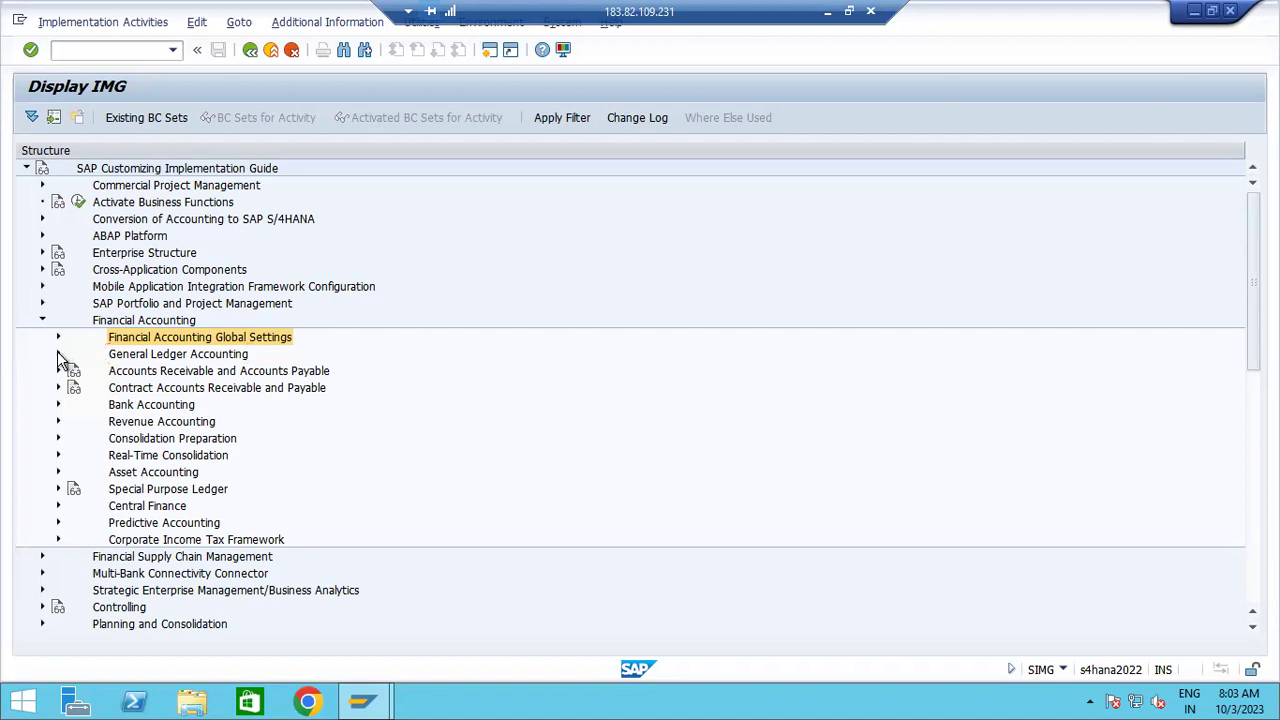
click(58, 354)
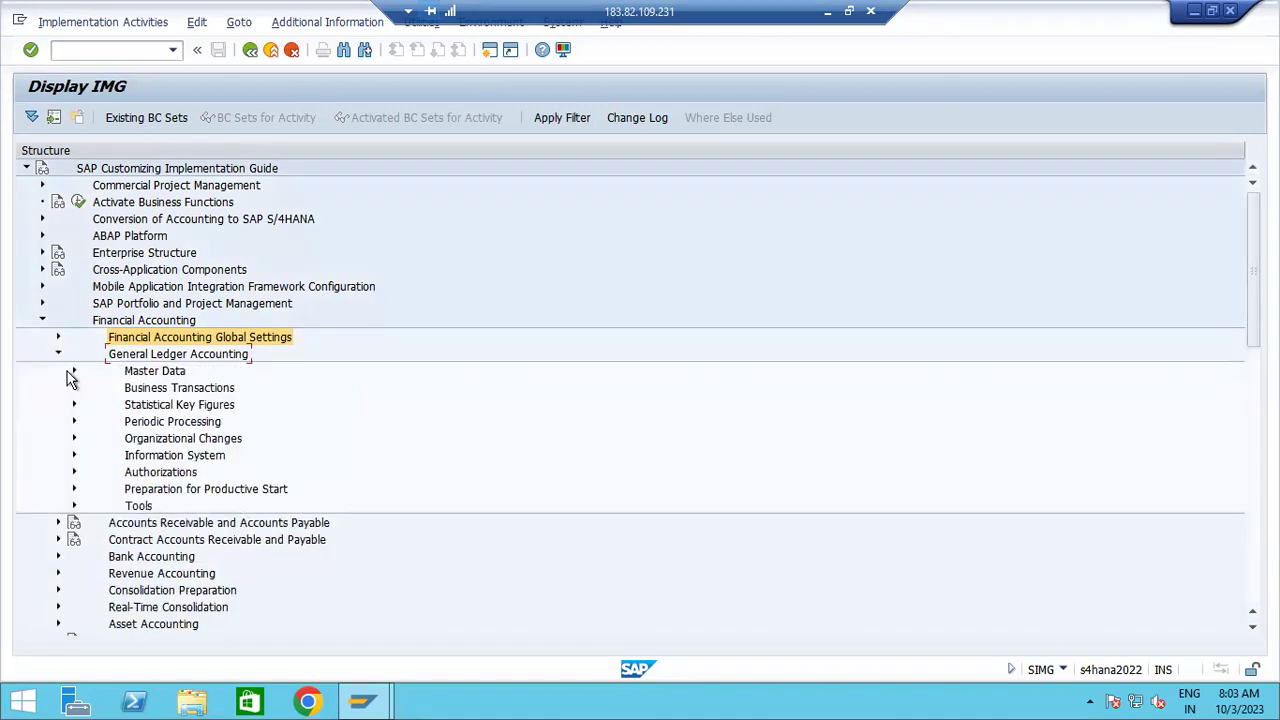
click(72, 372)
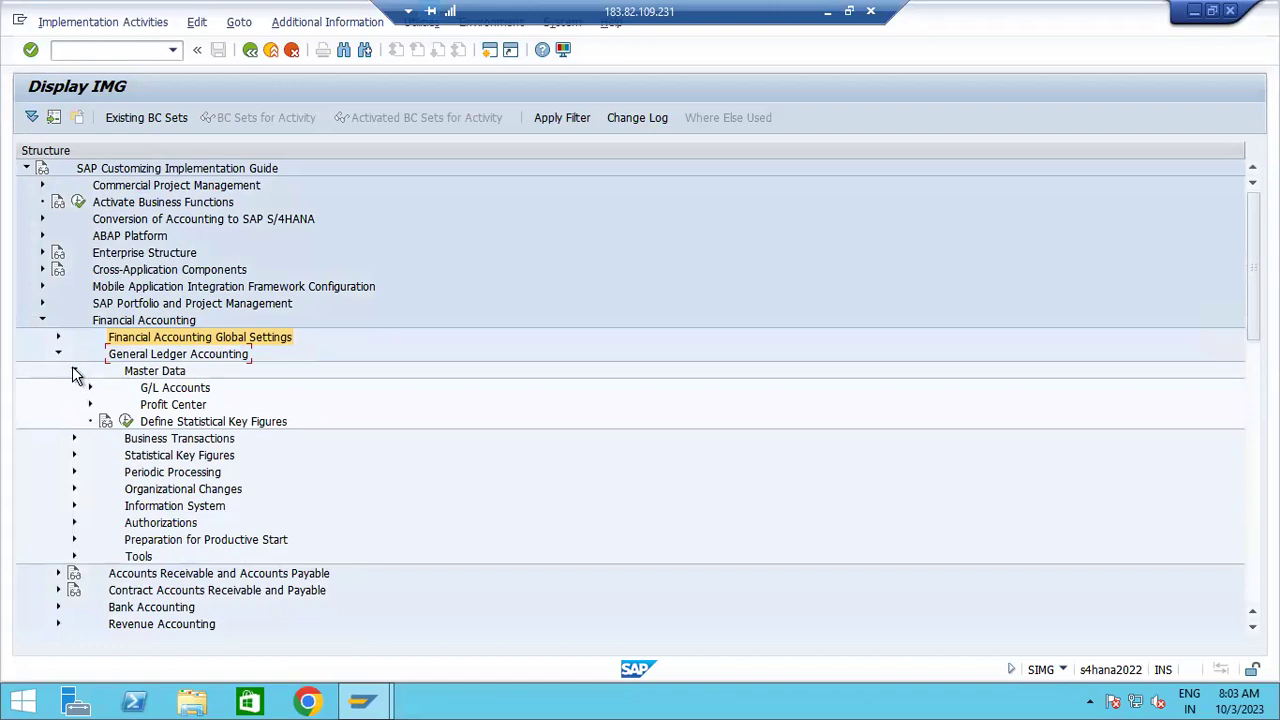
click(74, 371)
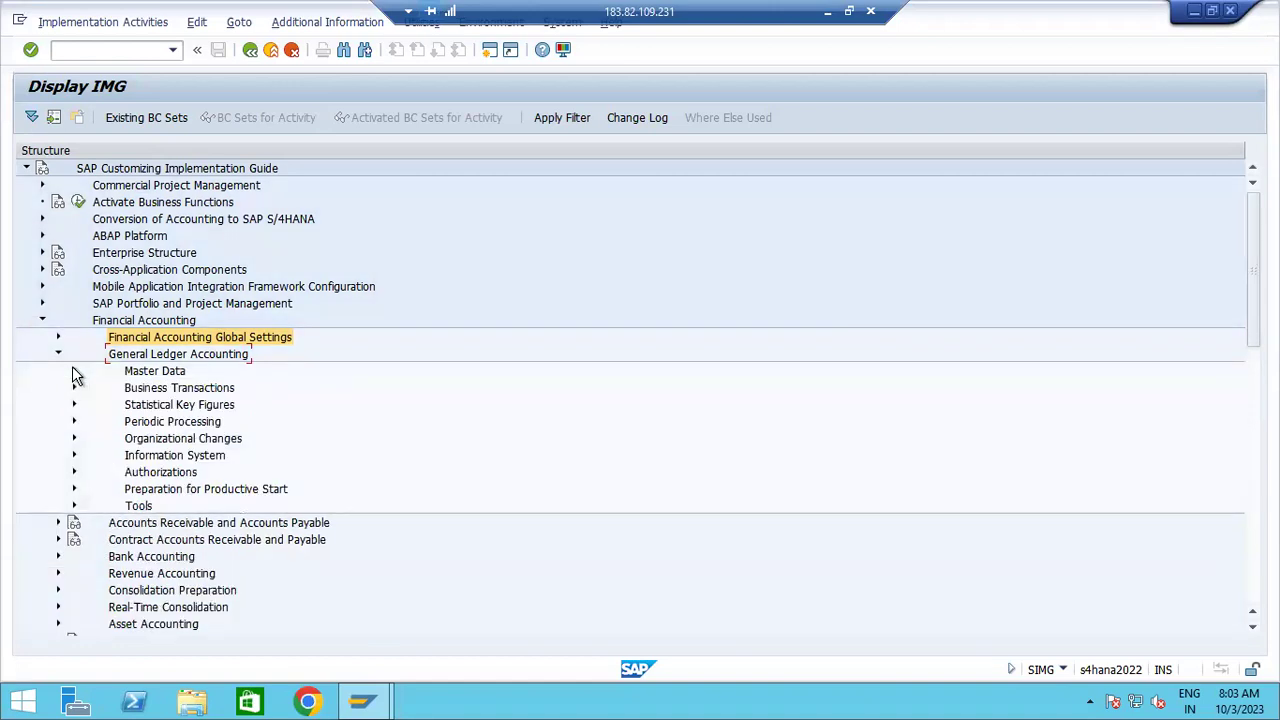
click(74, 371)
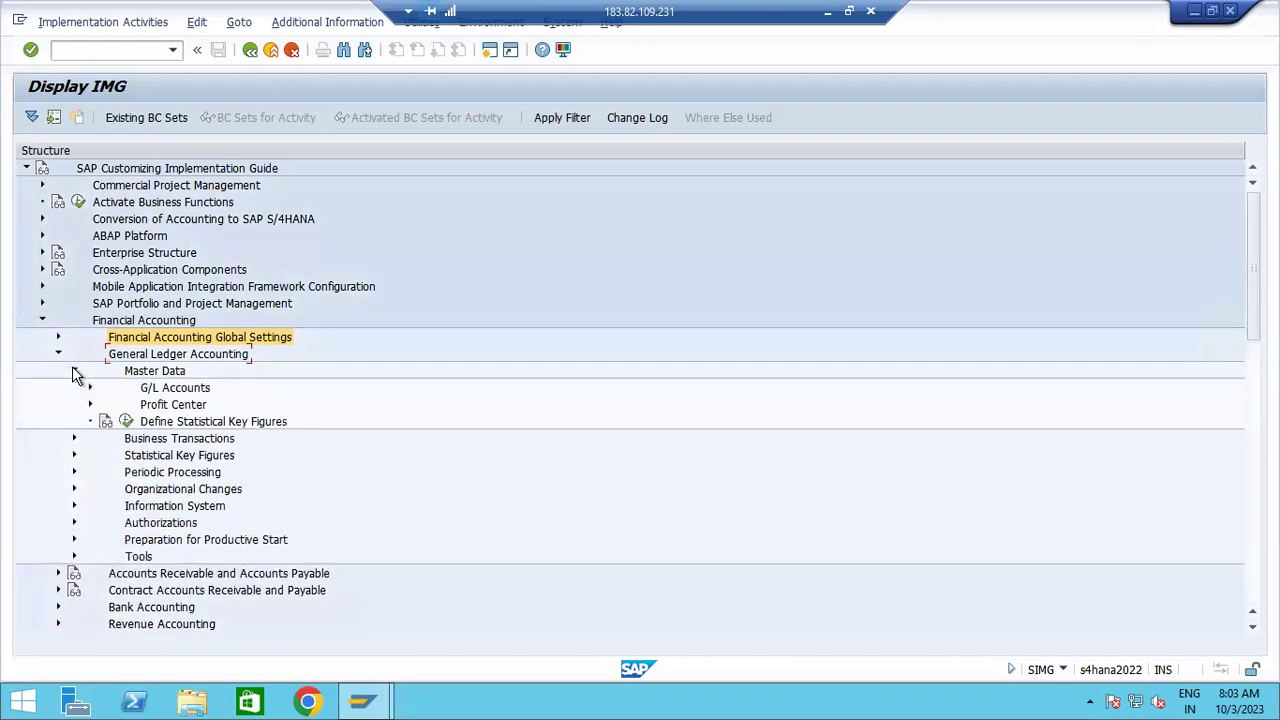
click(74, 372)
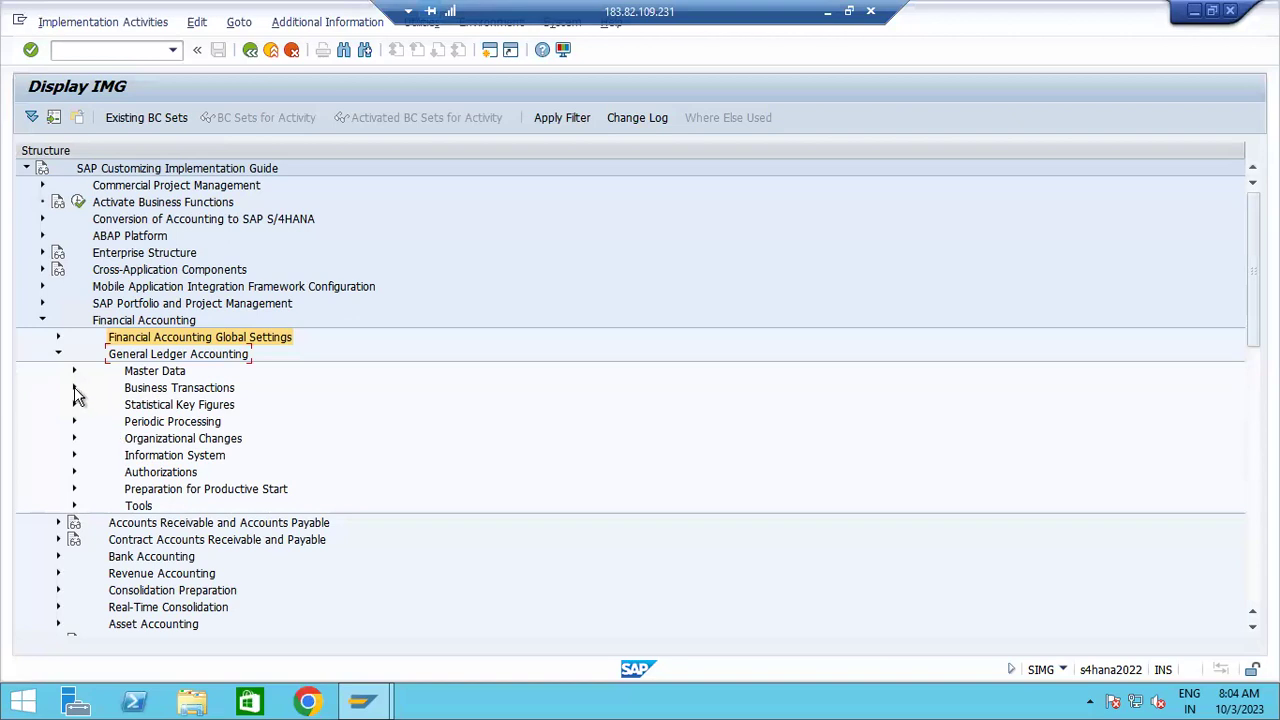
click(74, 388)
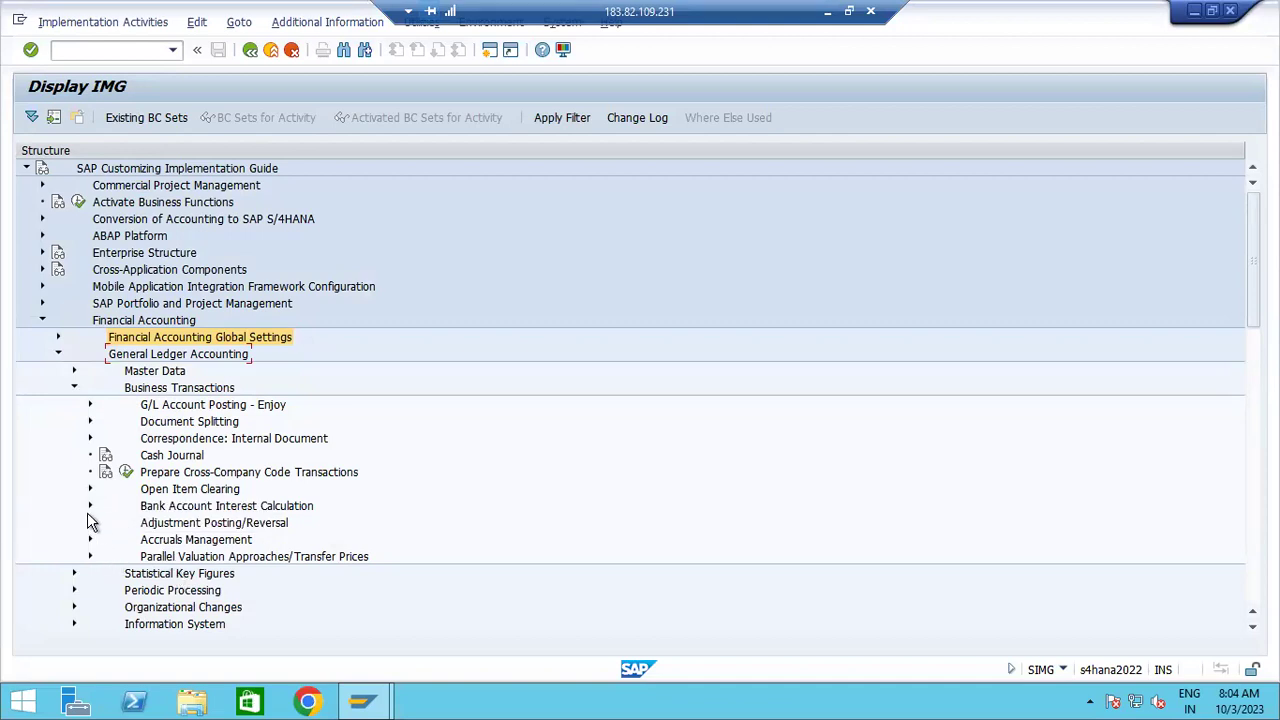
click(90, 421)
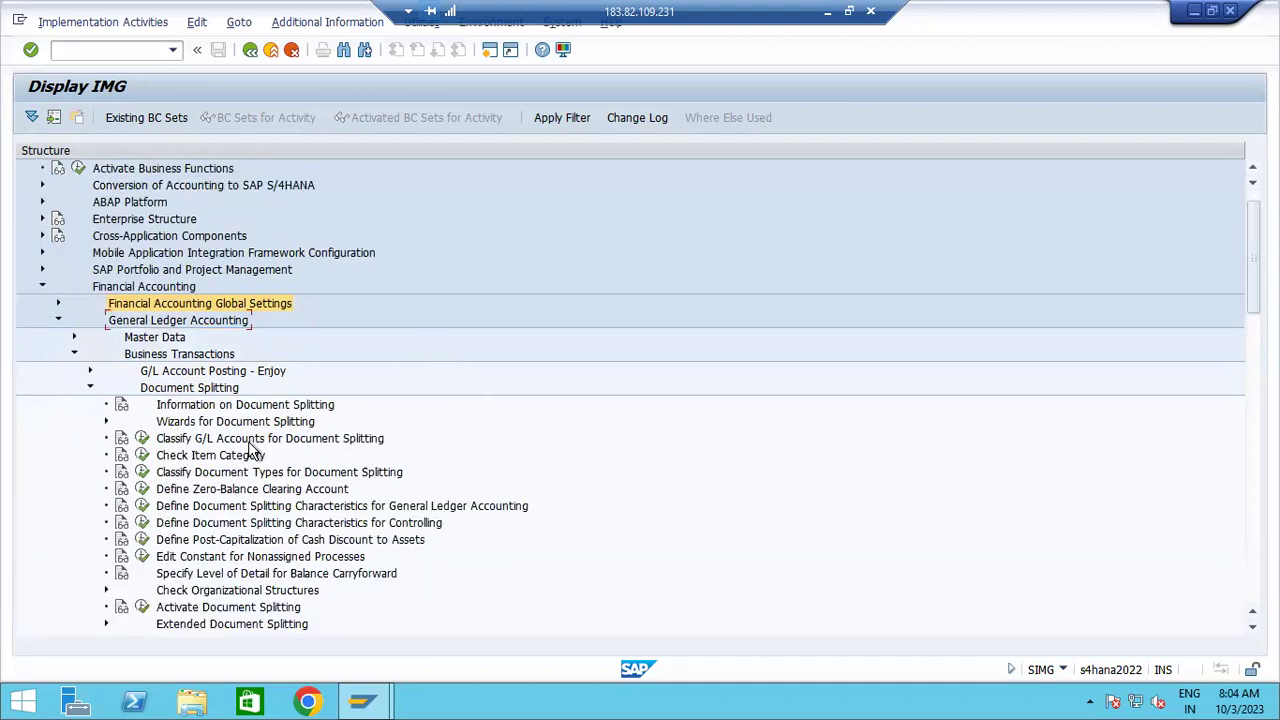
click(143, 439)
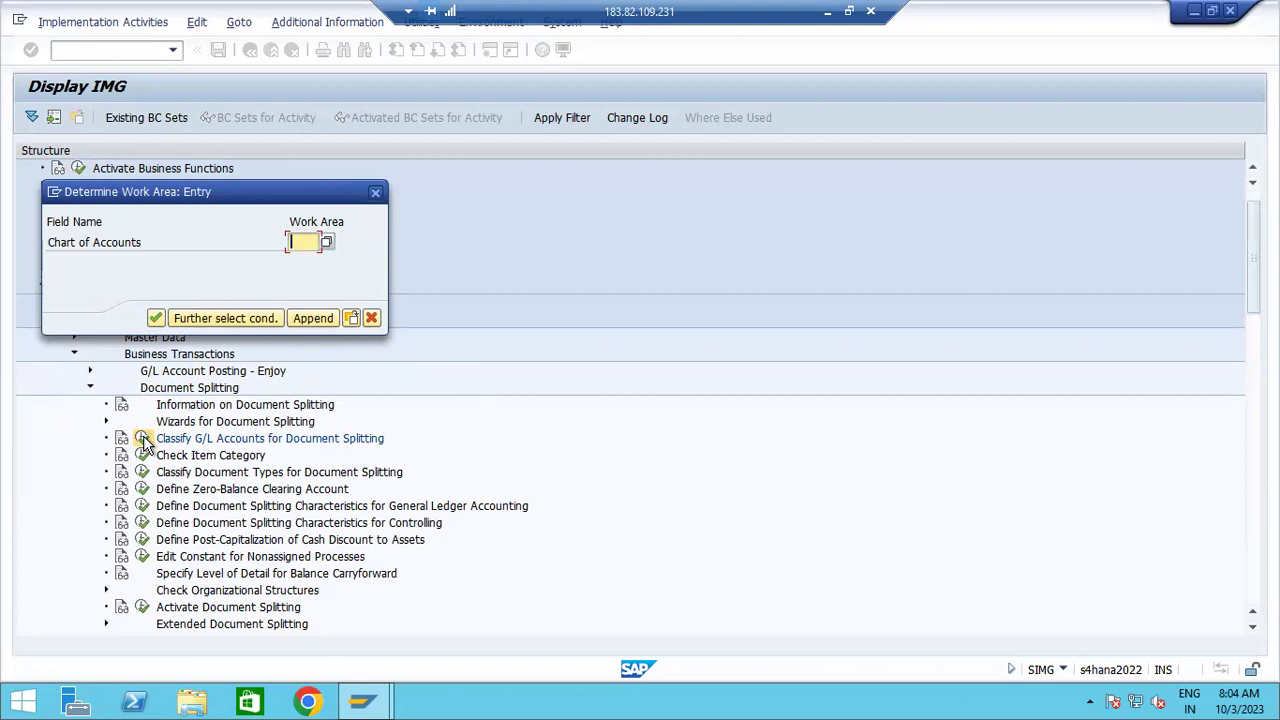
text(more)
key(Return)
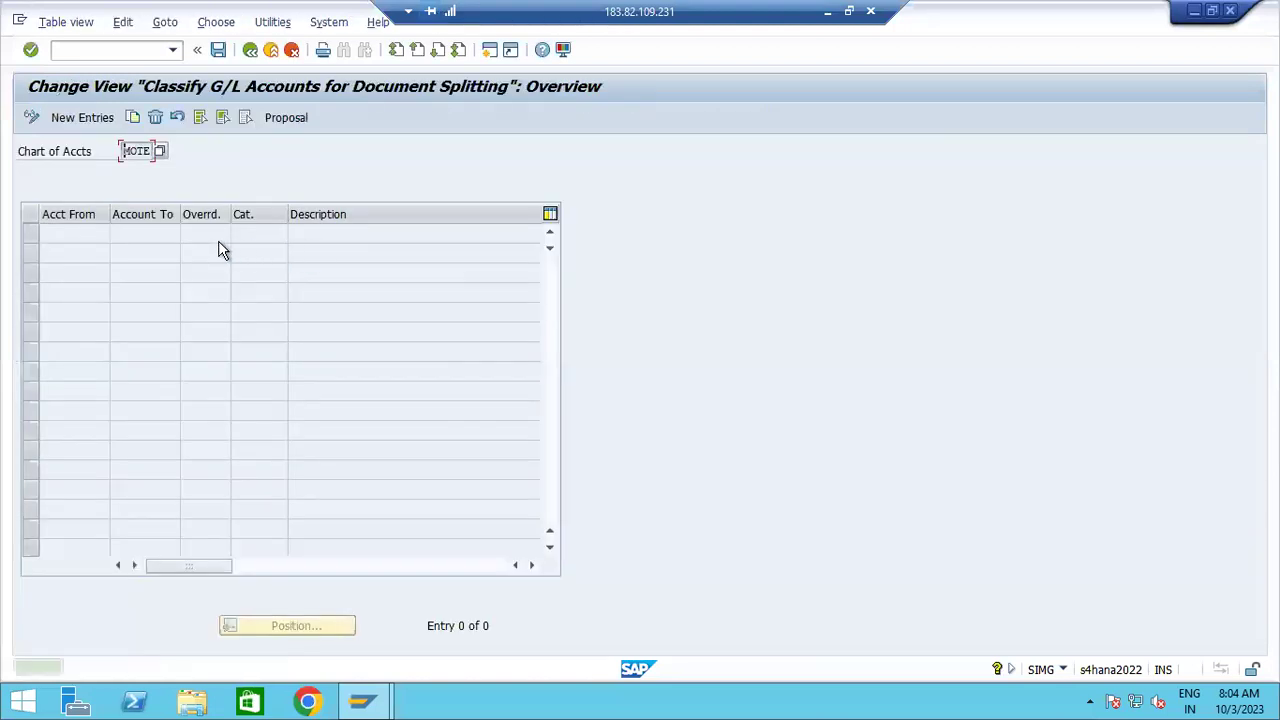
Add a new entry classifying accounts 1 to 10000 under item category 01000, Balance Sheet Account
click(70, 118)
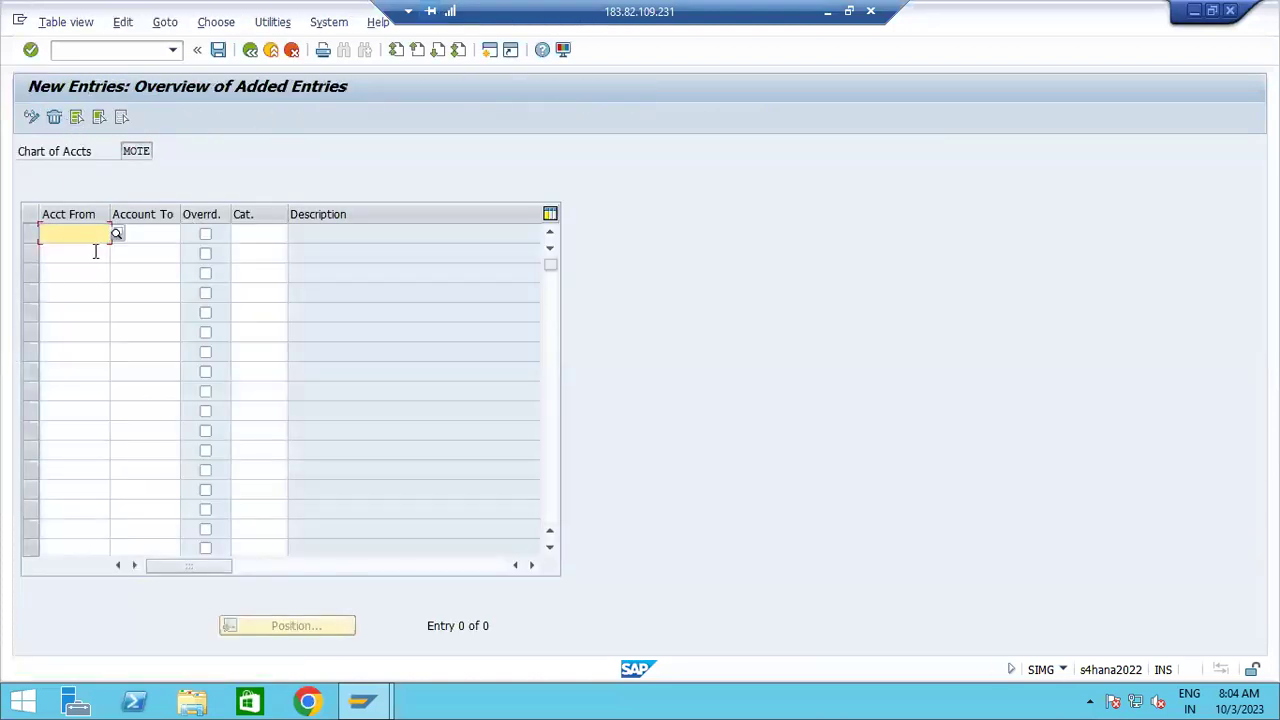
text(1)
key(Tab)
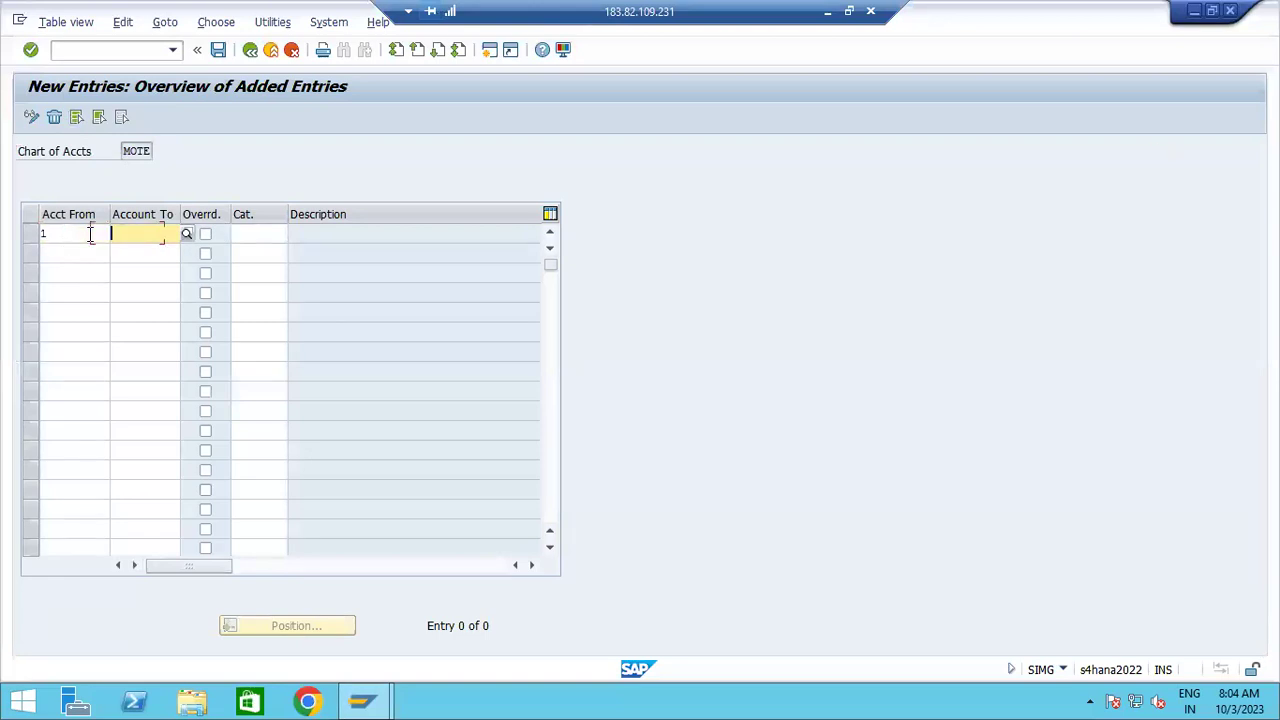
text(10000)
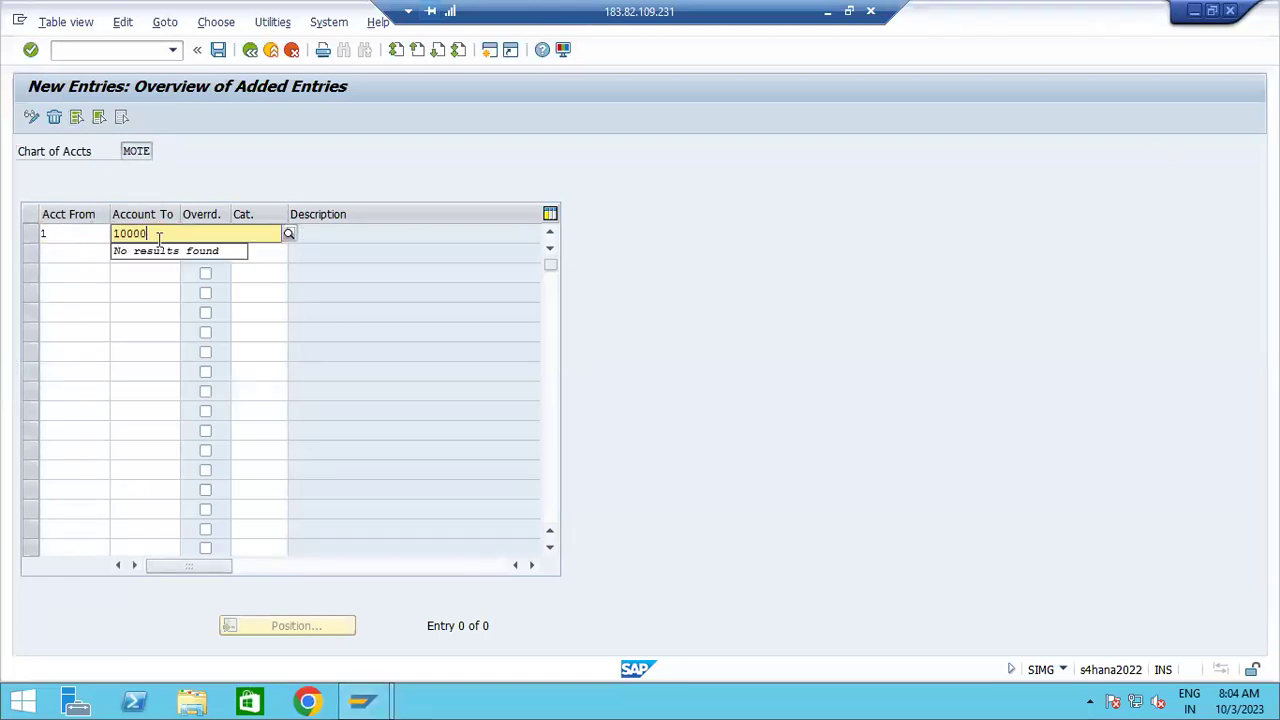
key(Tab)
click(277, 237)
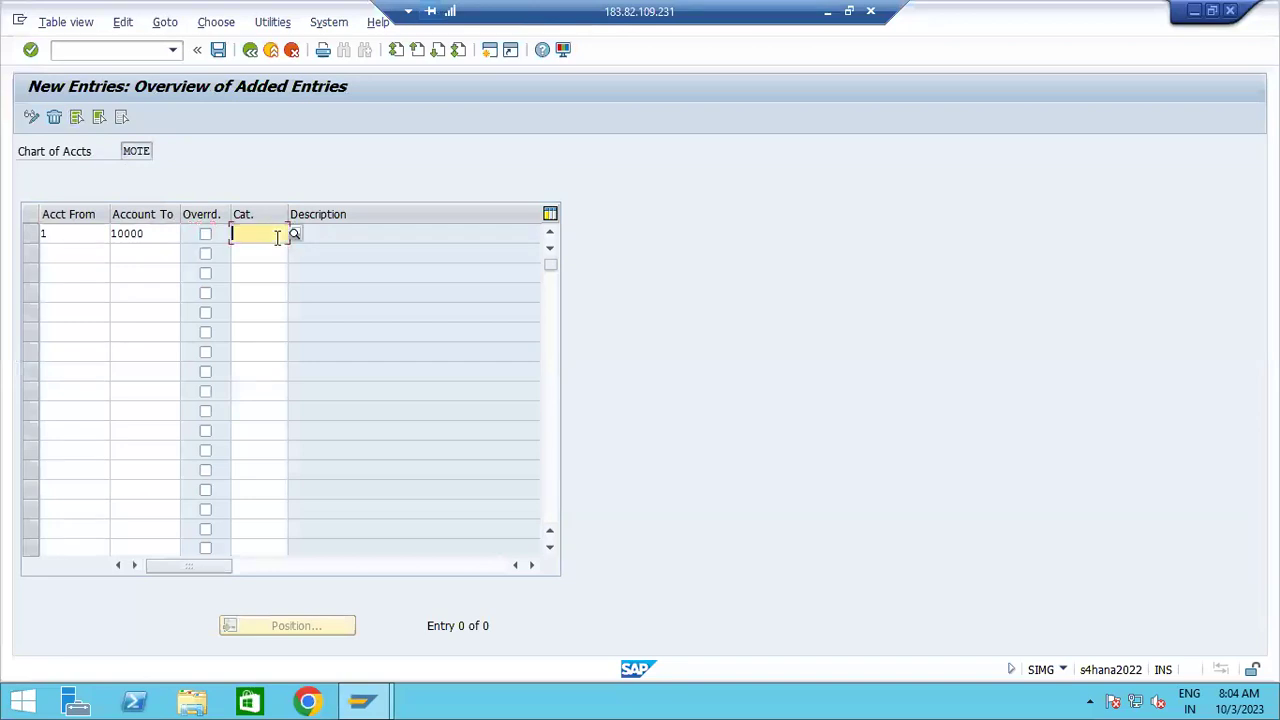
click(294, 236)
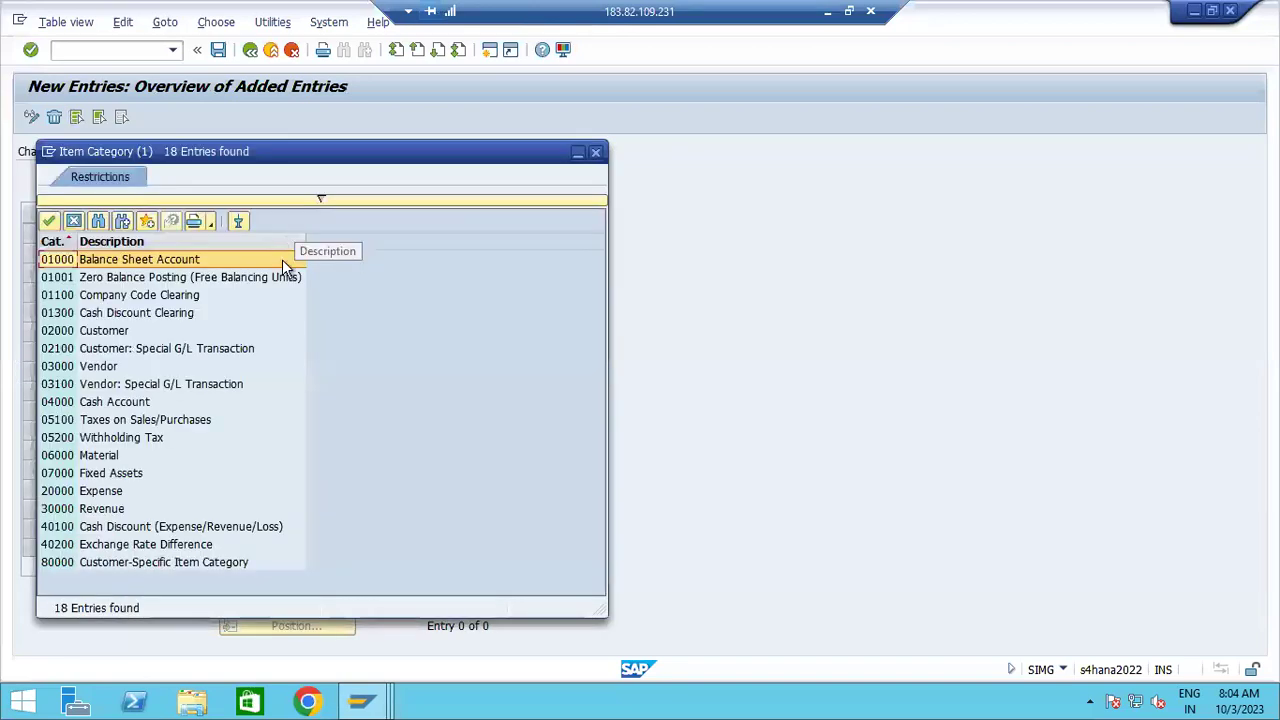
click(145, 263)
Add a second entry classifying accounts 10001 to 20000 under item category 01000, Balance Sheet Account
click(70, 260)
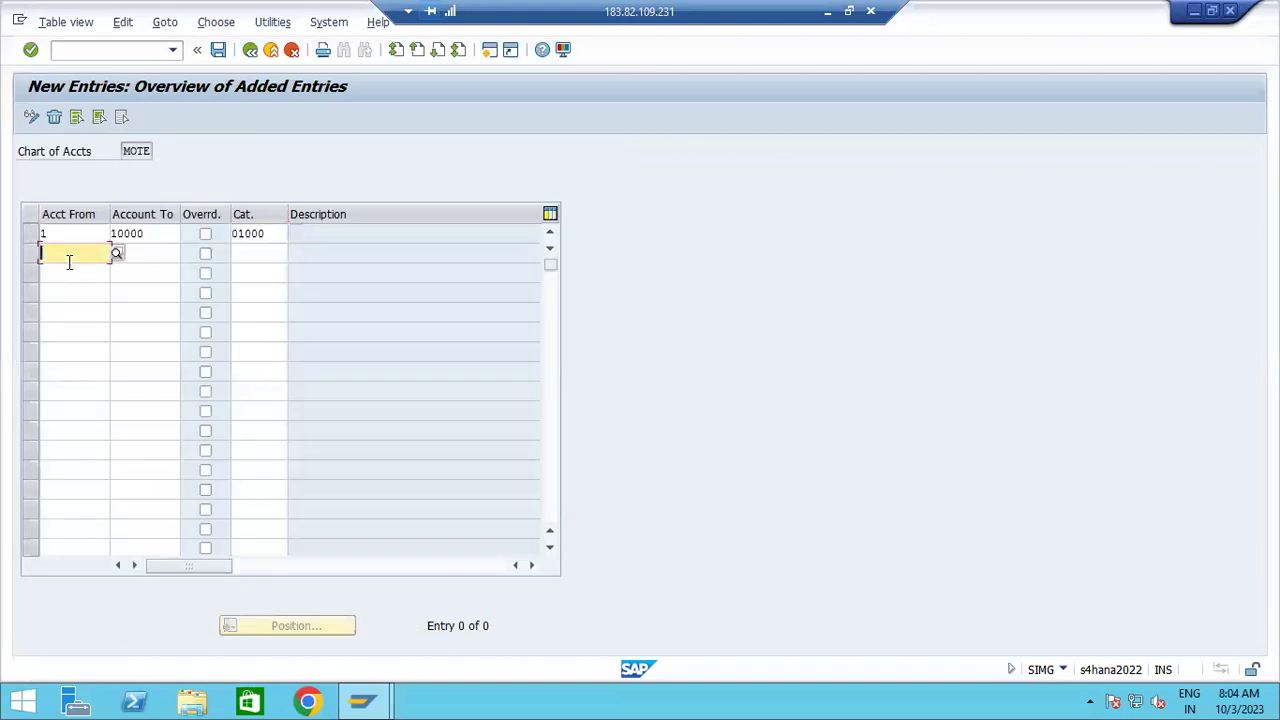
text(10000)
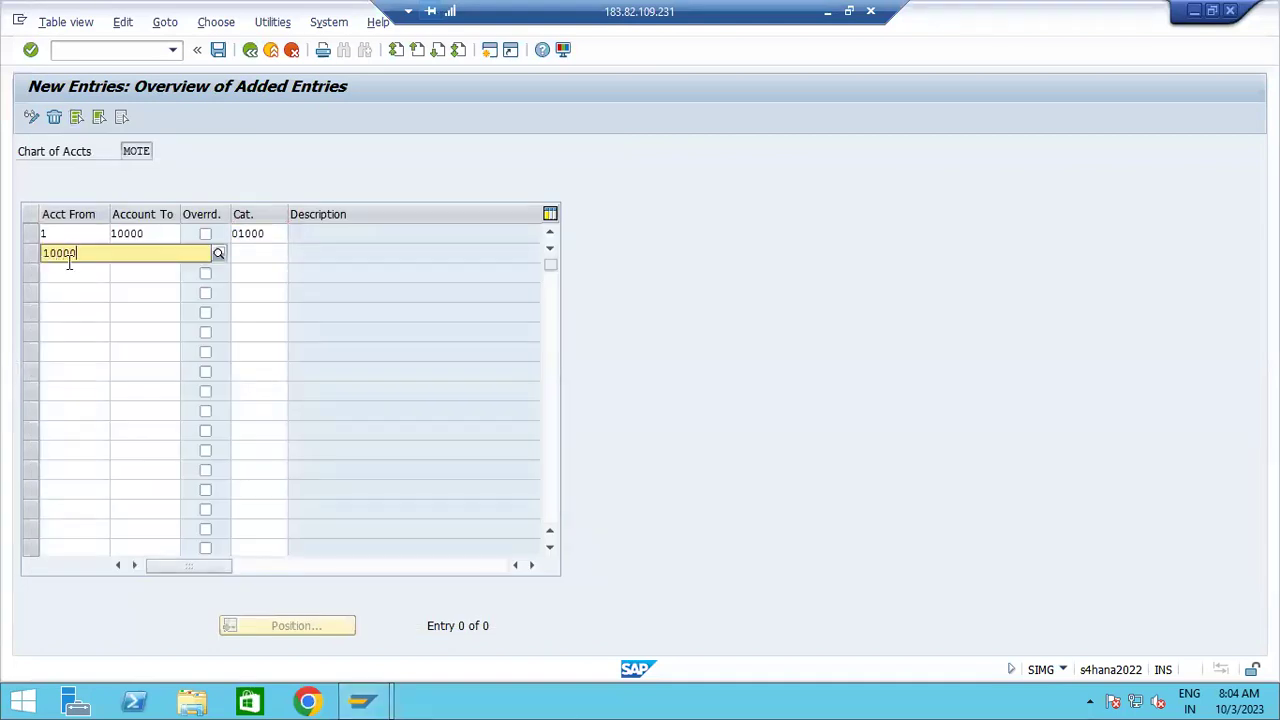
key(BackSpace)
text(1)
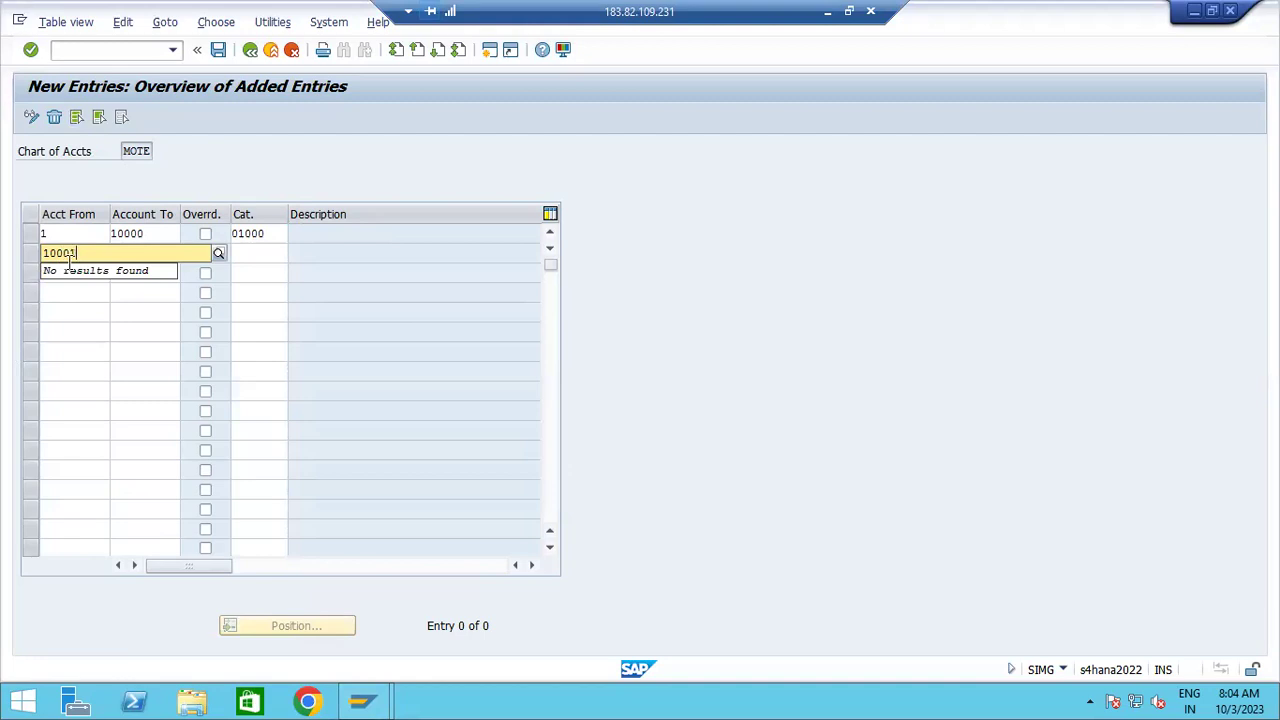
key(Tab)
text(20000)
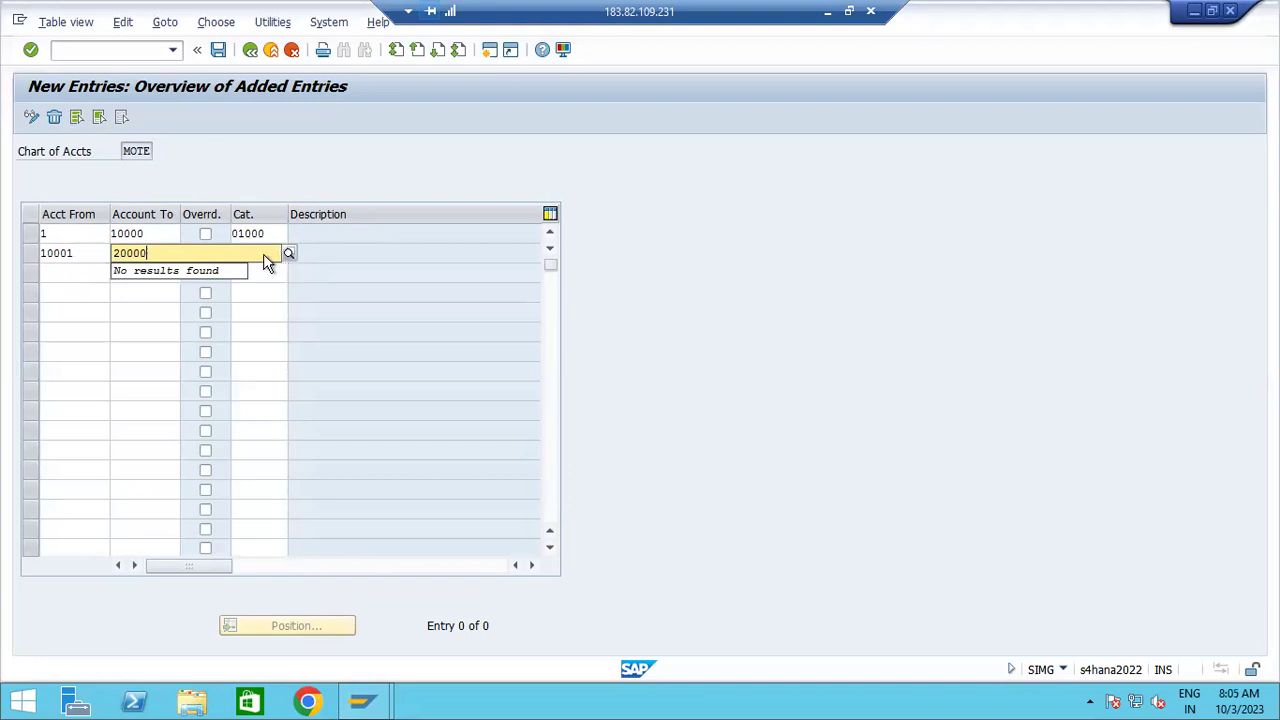
key(Tab)
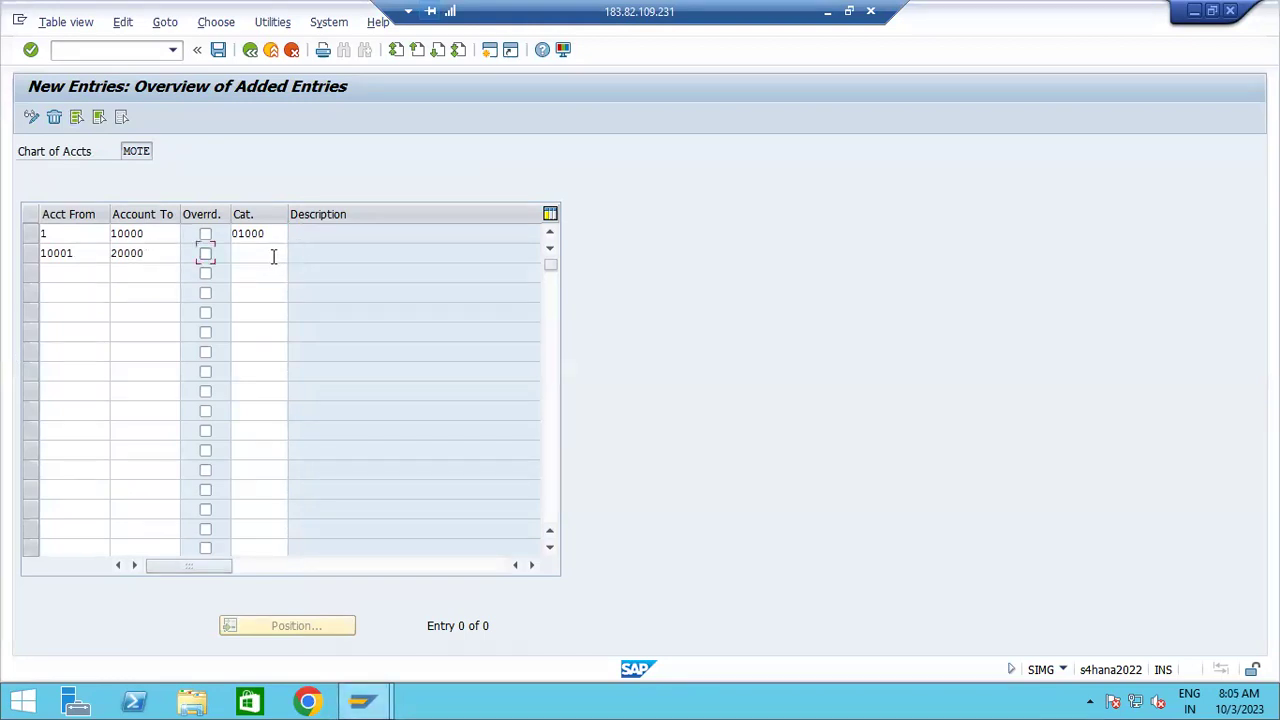
click(264, 254)
click(295, 253)
double_click(150, 280)
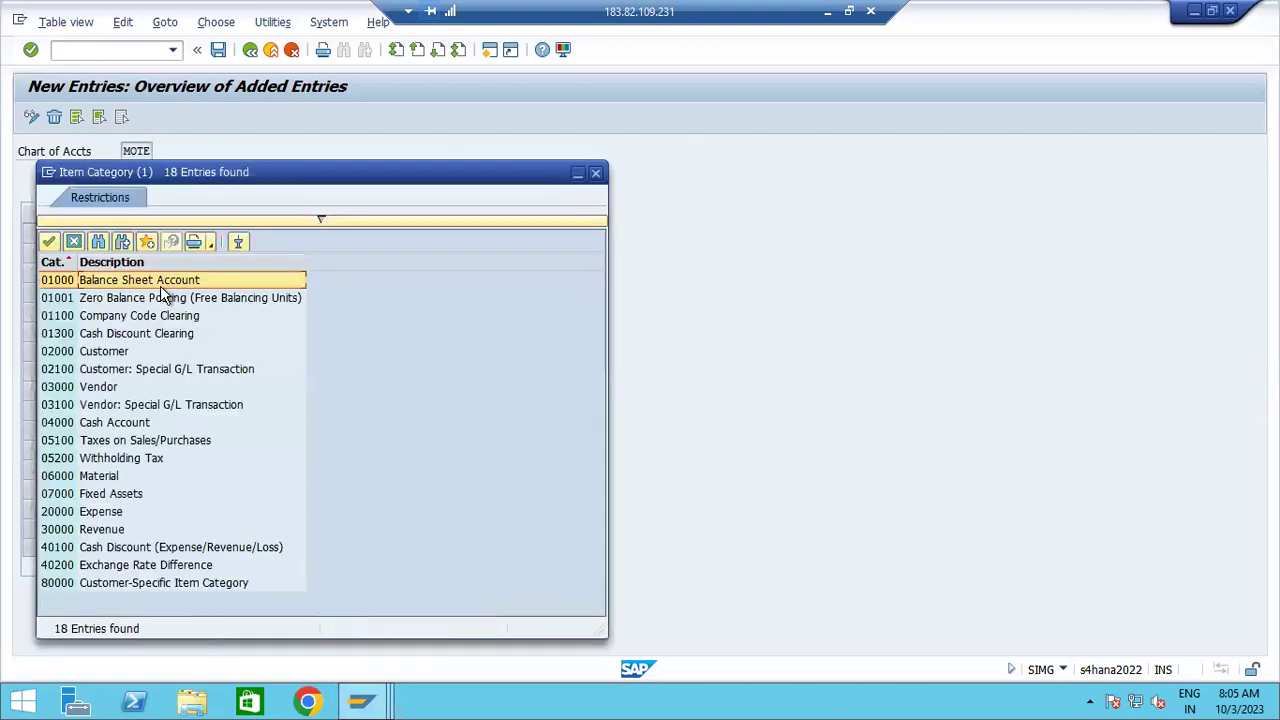
click(69, 273)
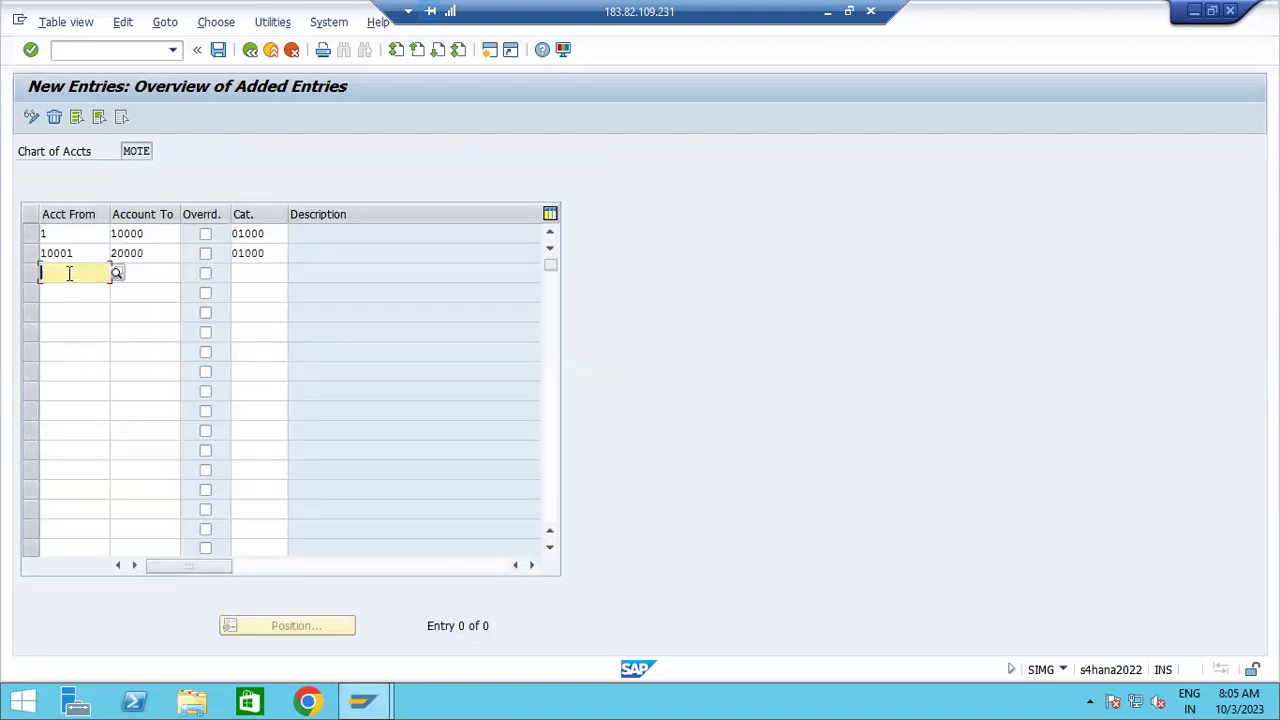
Add a third entry classifying accounts 20001 to 30000 under item category 20000, Expense
text(2000)
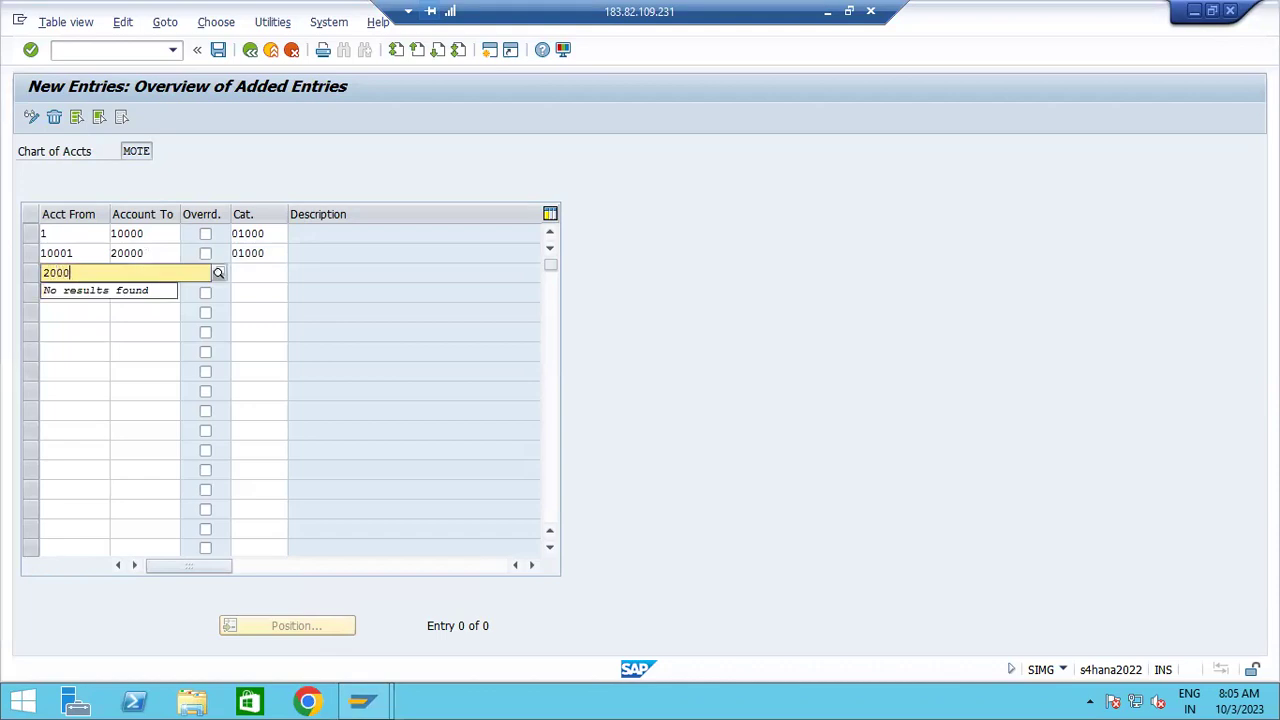
text(1)
key(Tab)
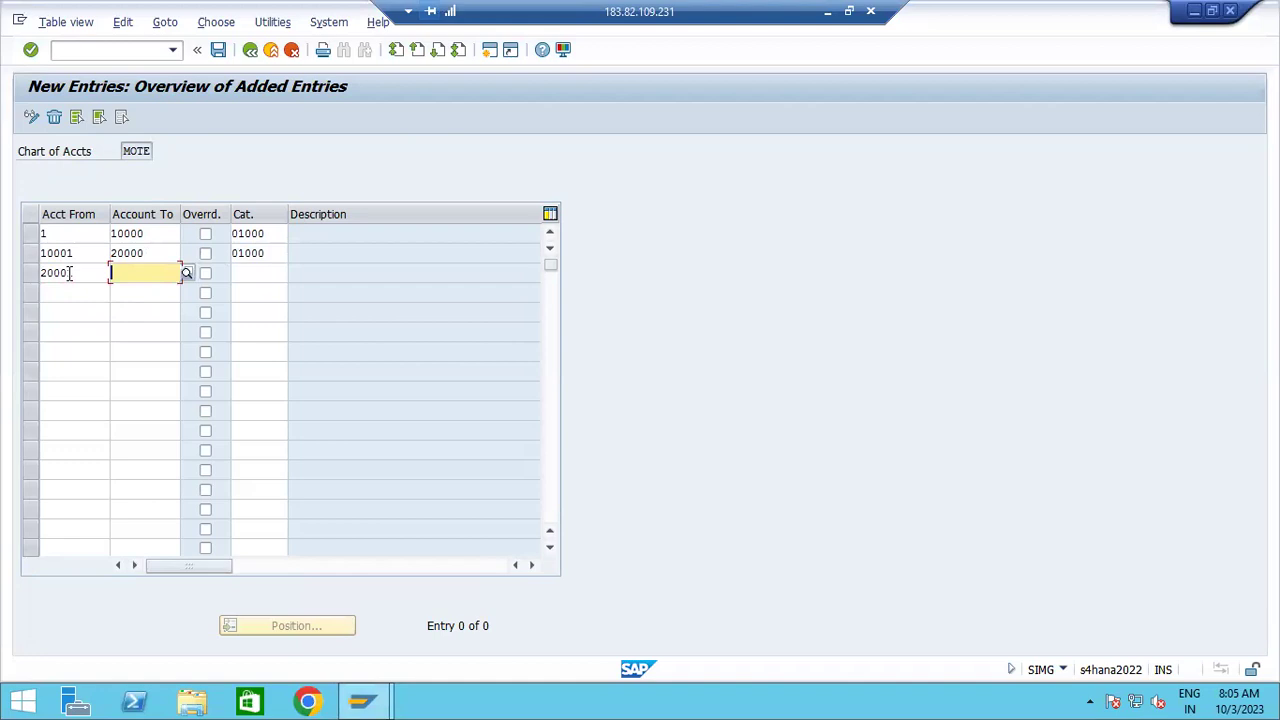
text(30000)
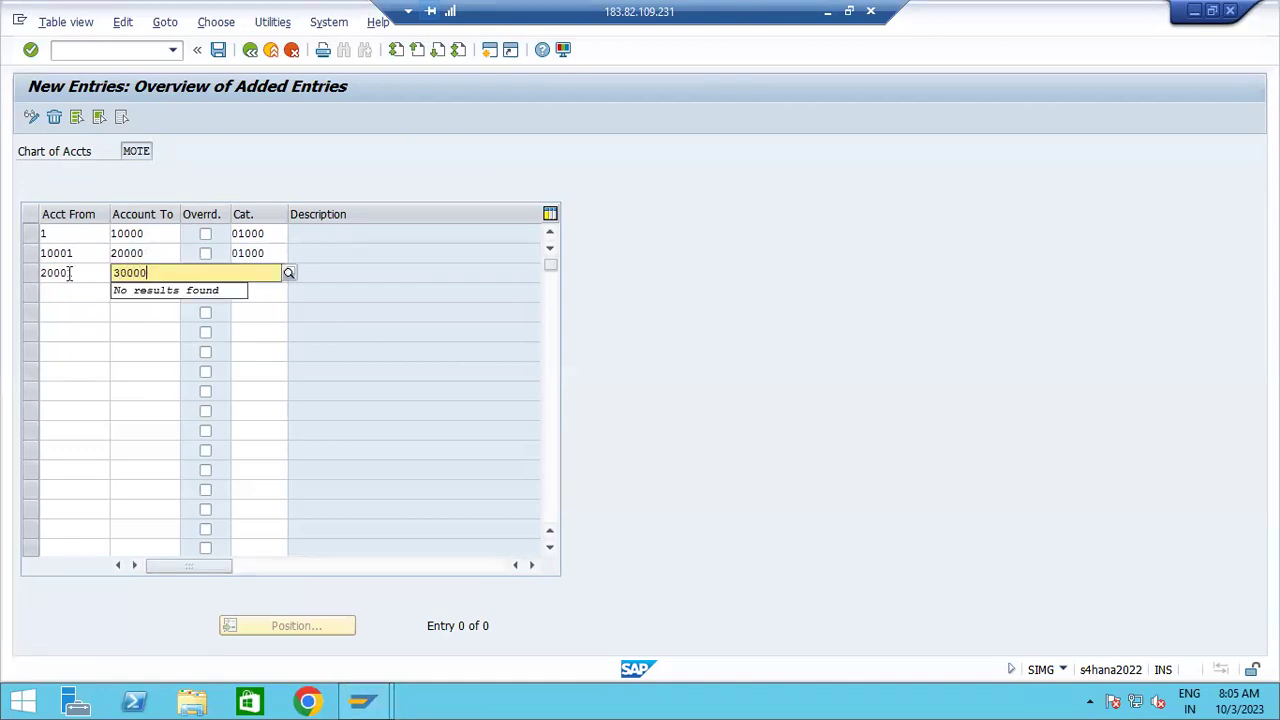
key(Tab)
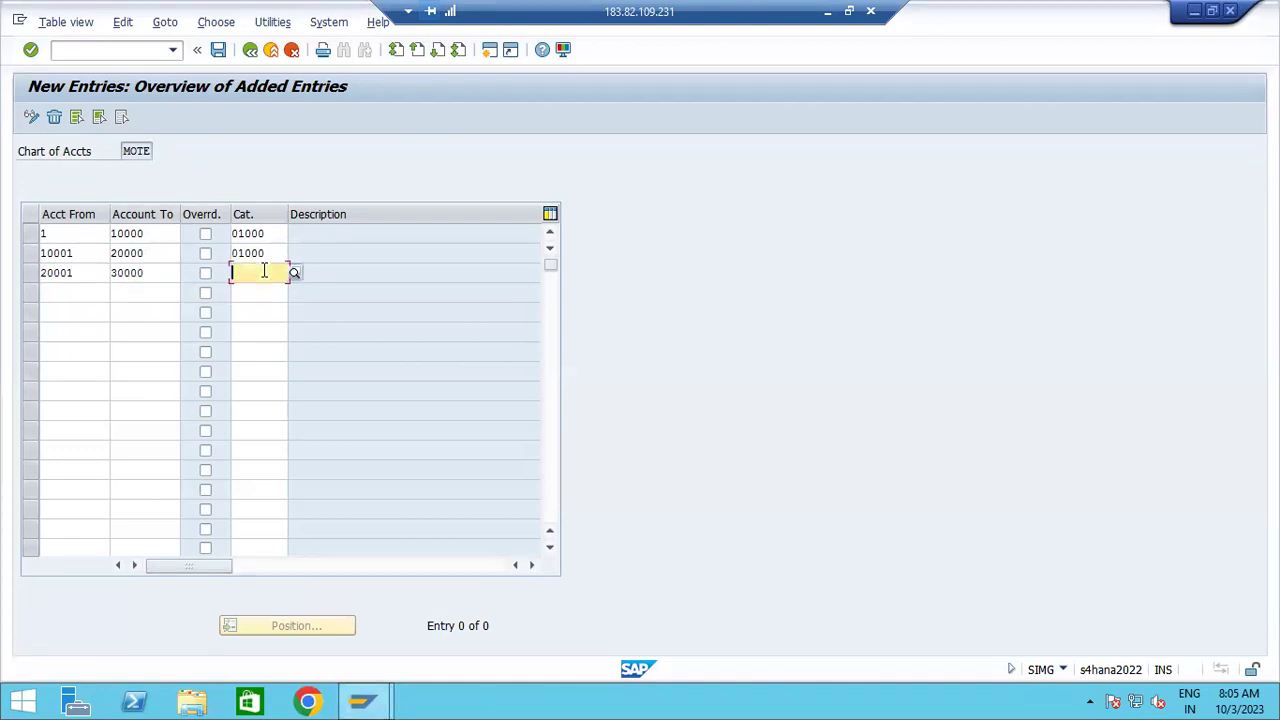
click(294, 272)
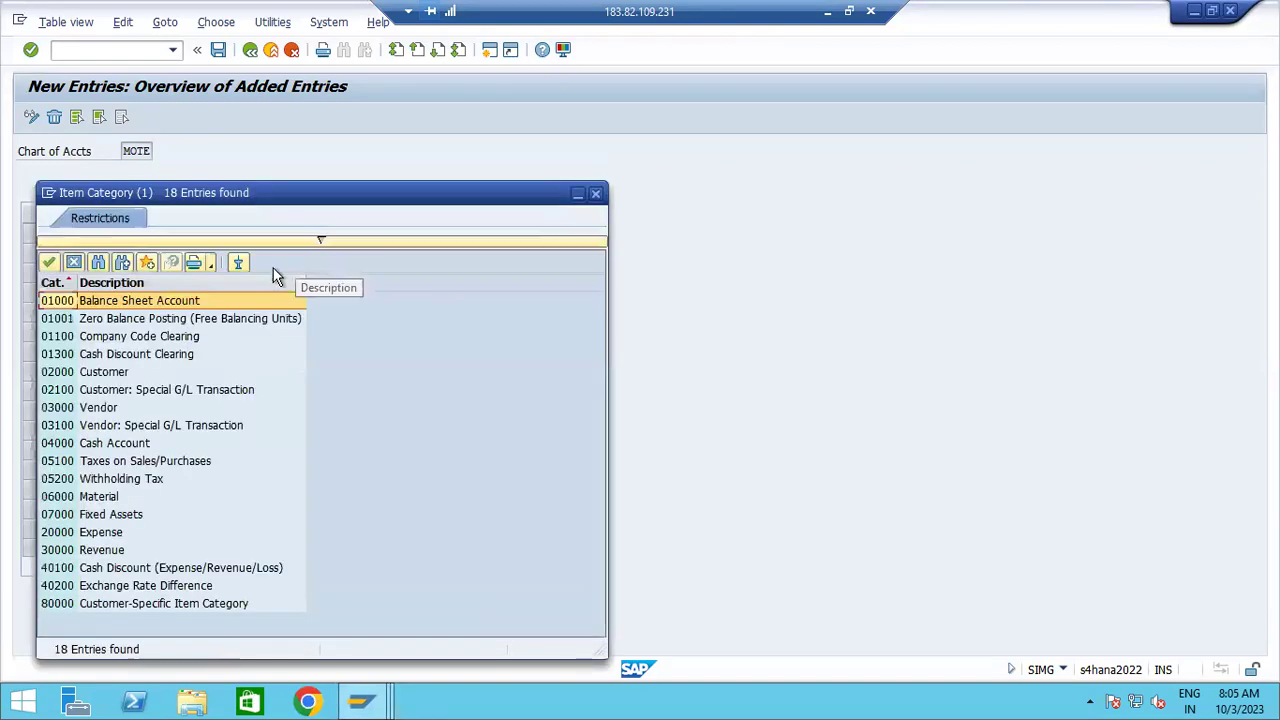
double_click(97, 532)
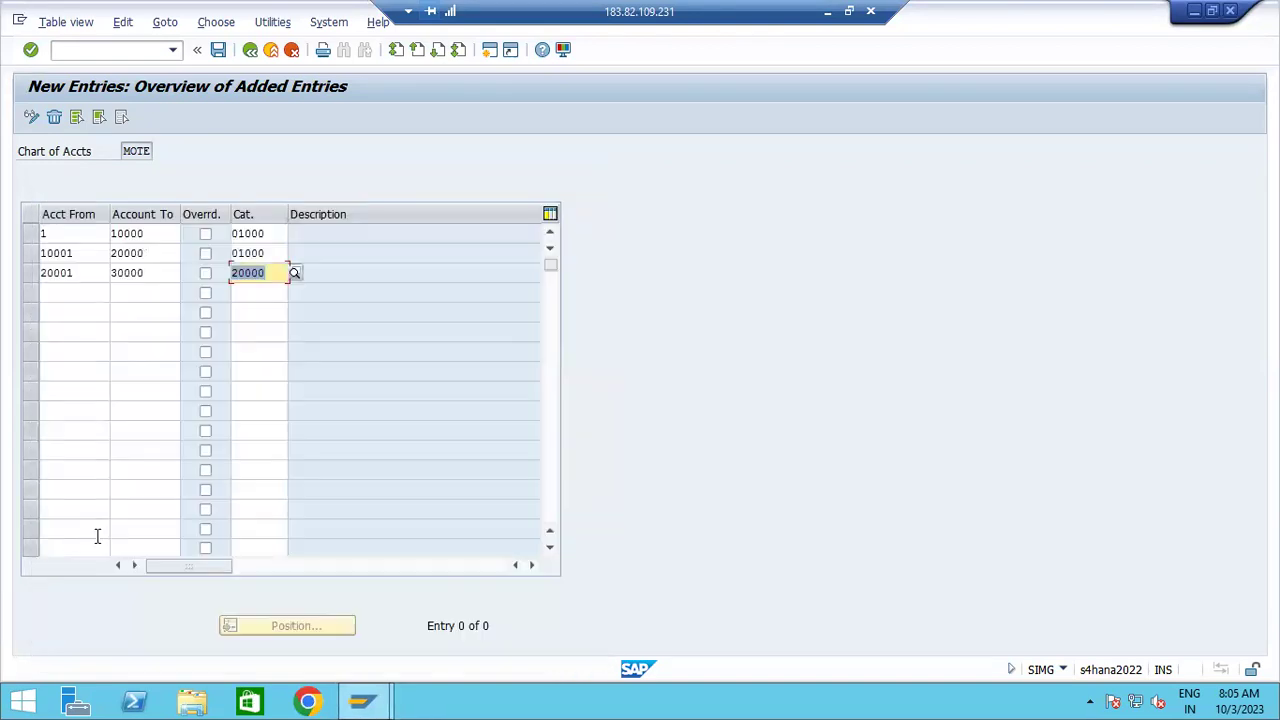
Add a fourth entry classifying accounts 30001 to 40000 under item category 30000, Revenue, and validate the entries
click(60, 295)
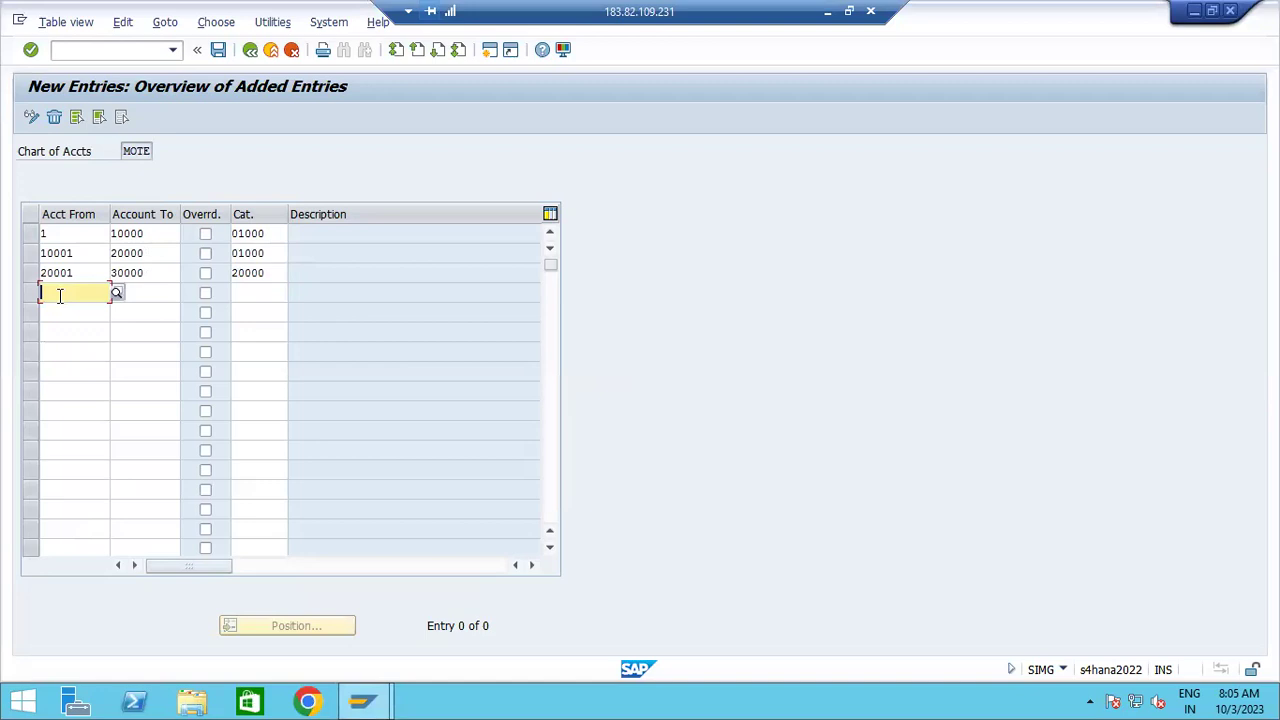
text(30001)
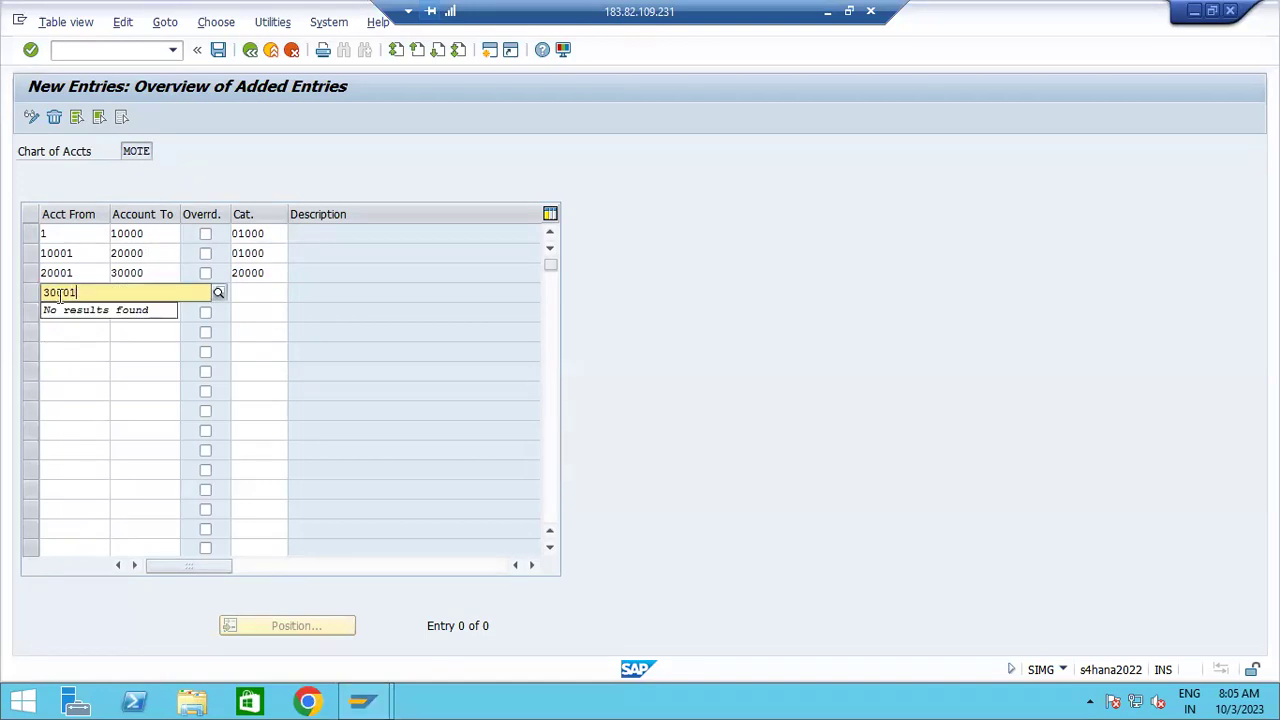
key(Tab)
text(40000)
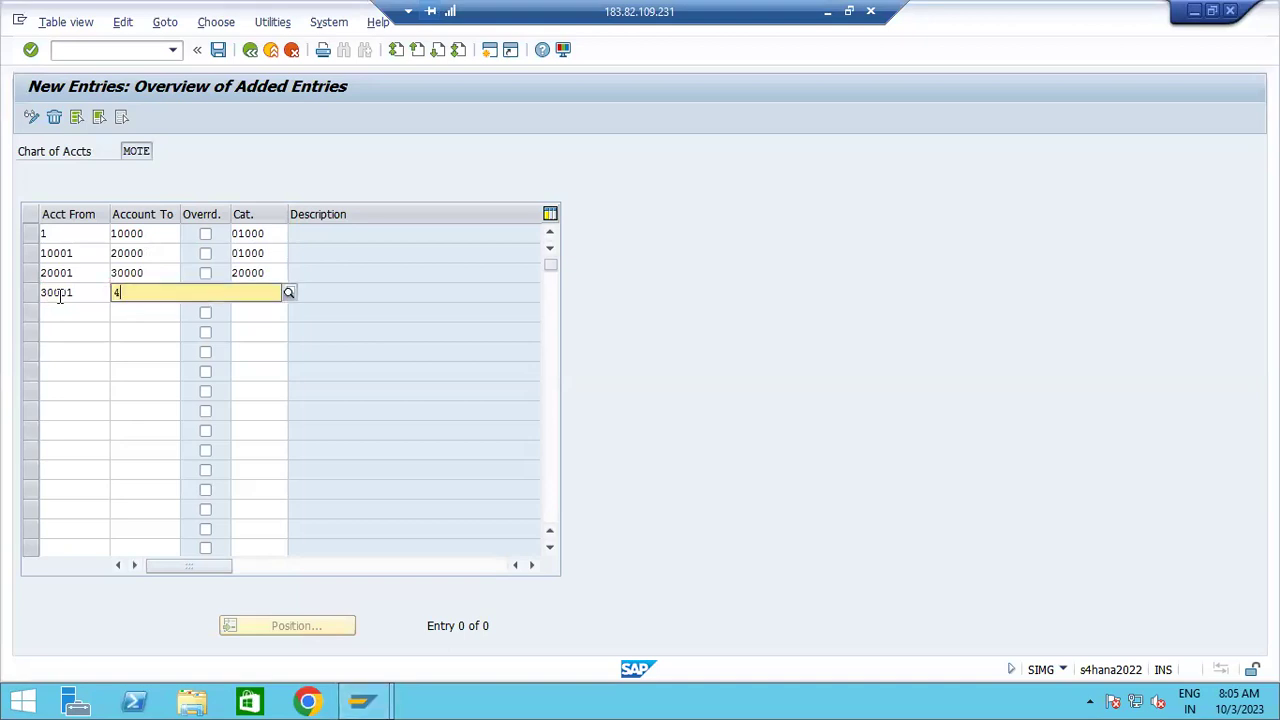
key(Tab)
key(Tab)
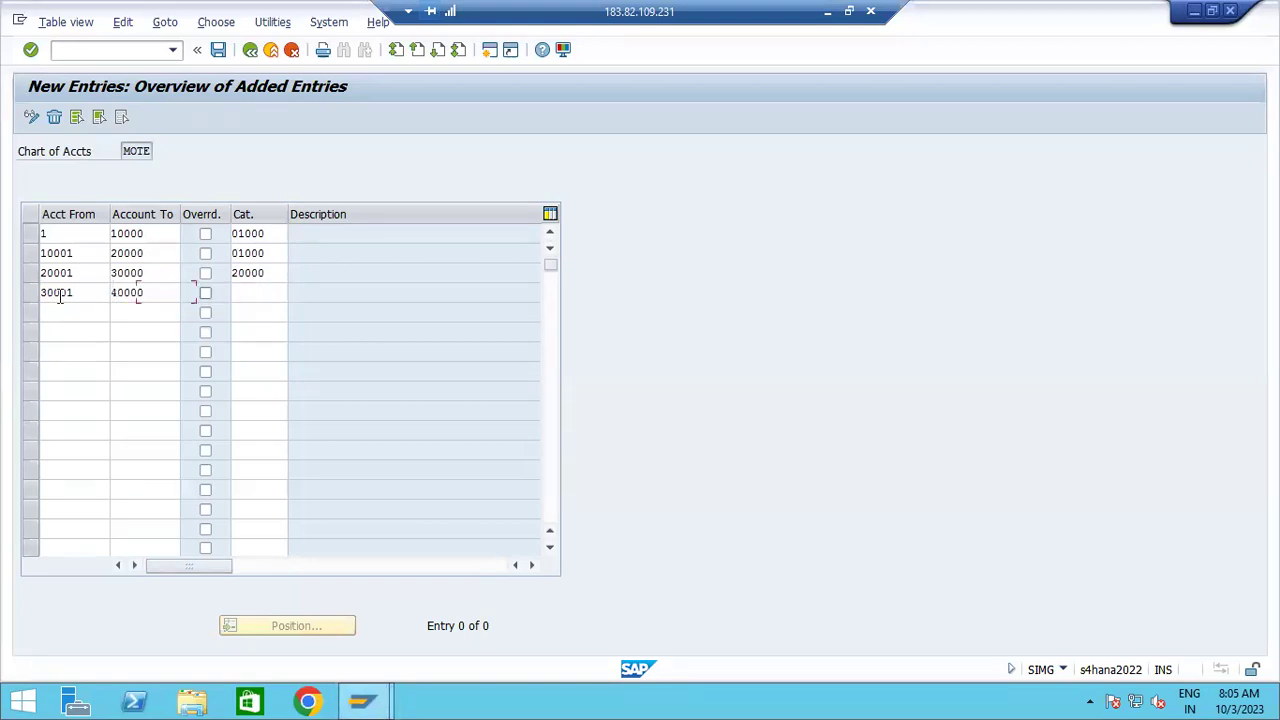
click(295, 293)
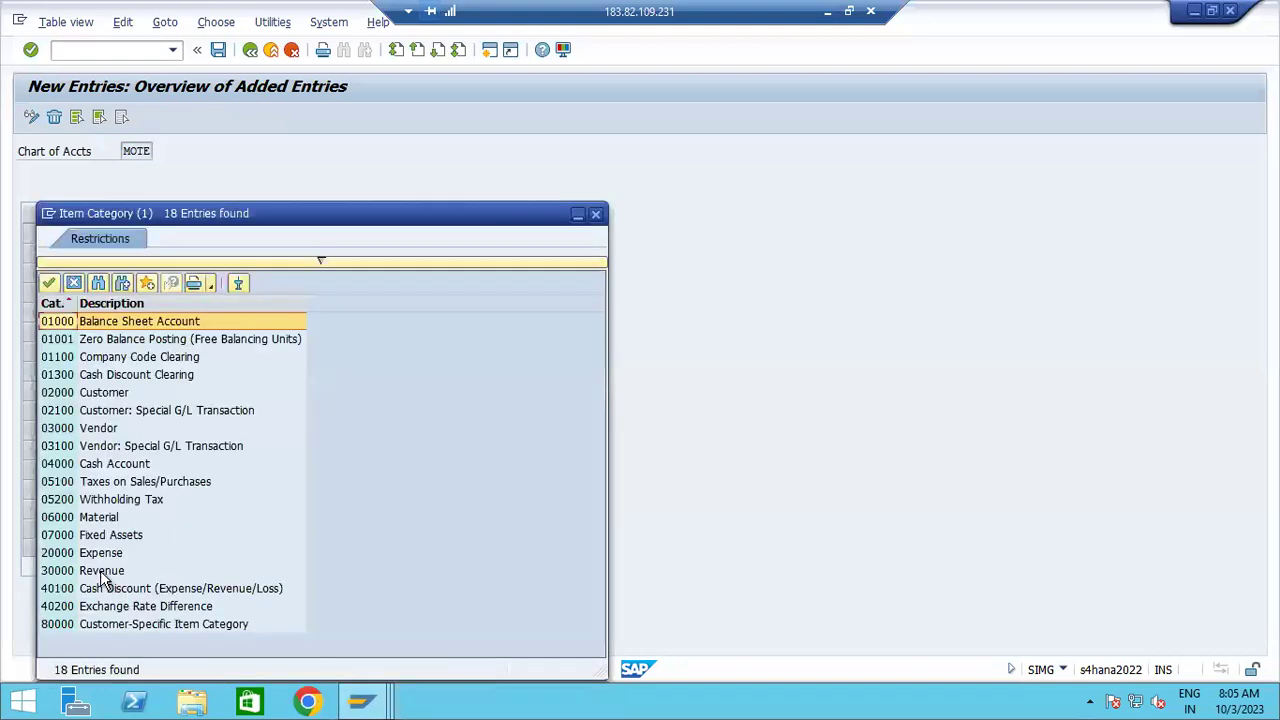
double_click(101, 570)
key(Return)
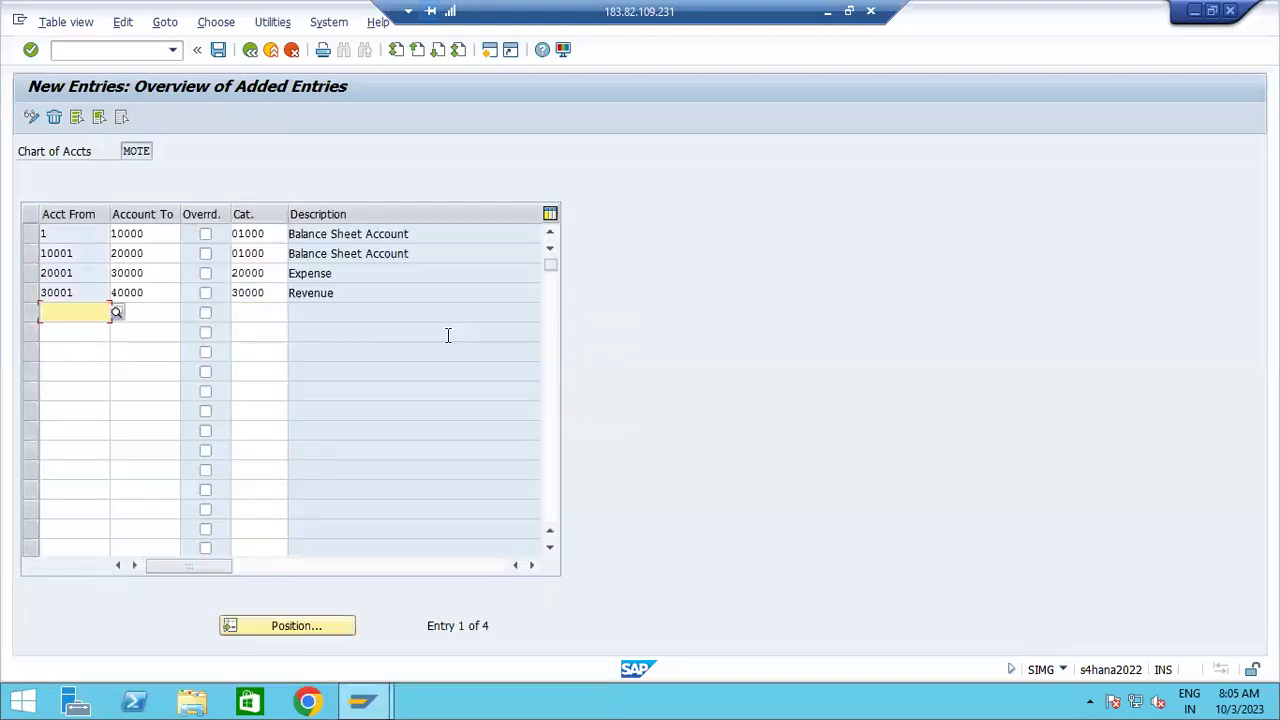
Save the account classification entries under a new customizing request described as FI Settings to MOTE
key(ctrl+s)
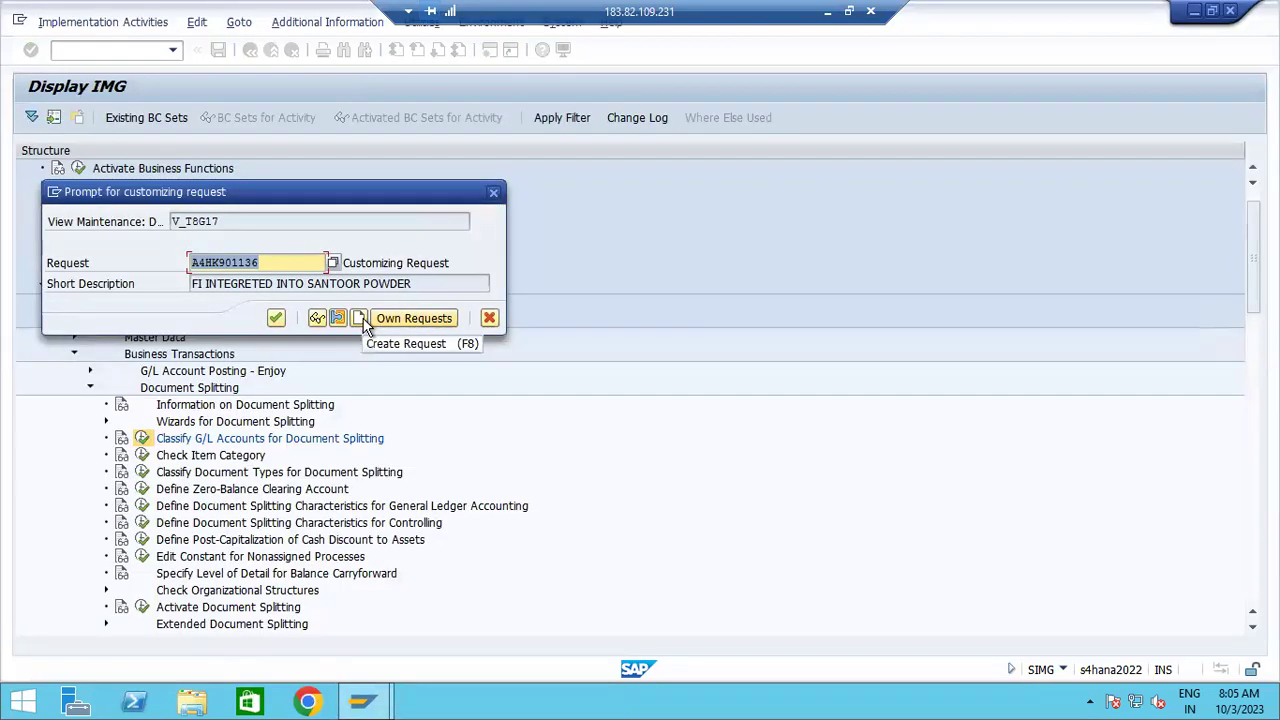
click(359, 318)
drag(316, 212, 265, 184)
click(168, 240)
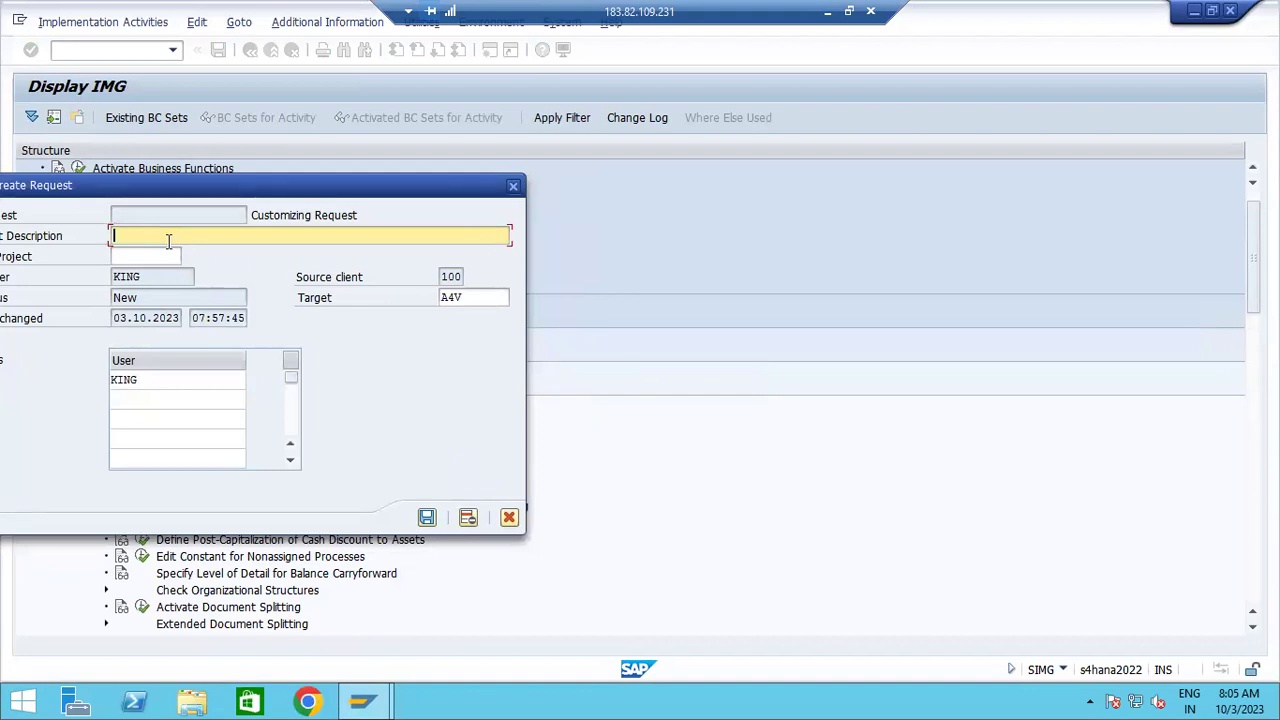
text(M)
key(BackSpace)
text(FI Settings to MOTE)
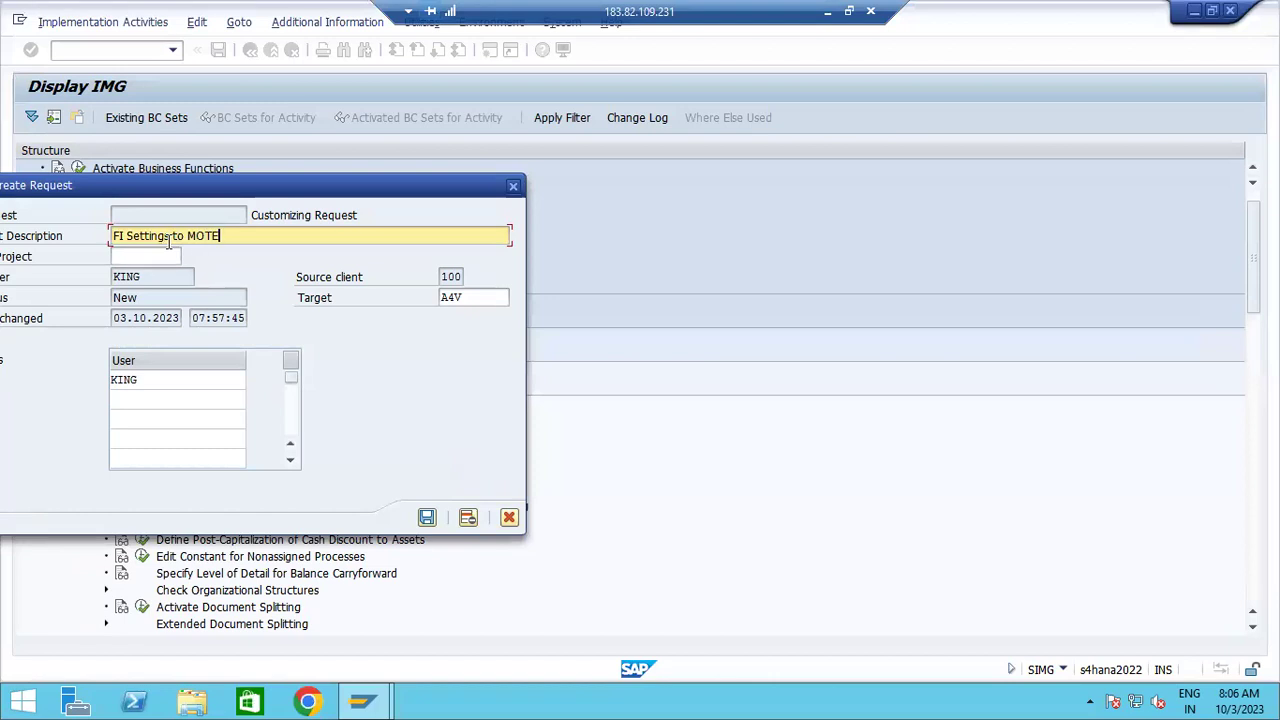
key(Return)
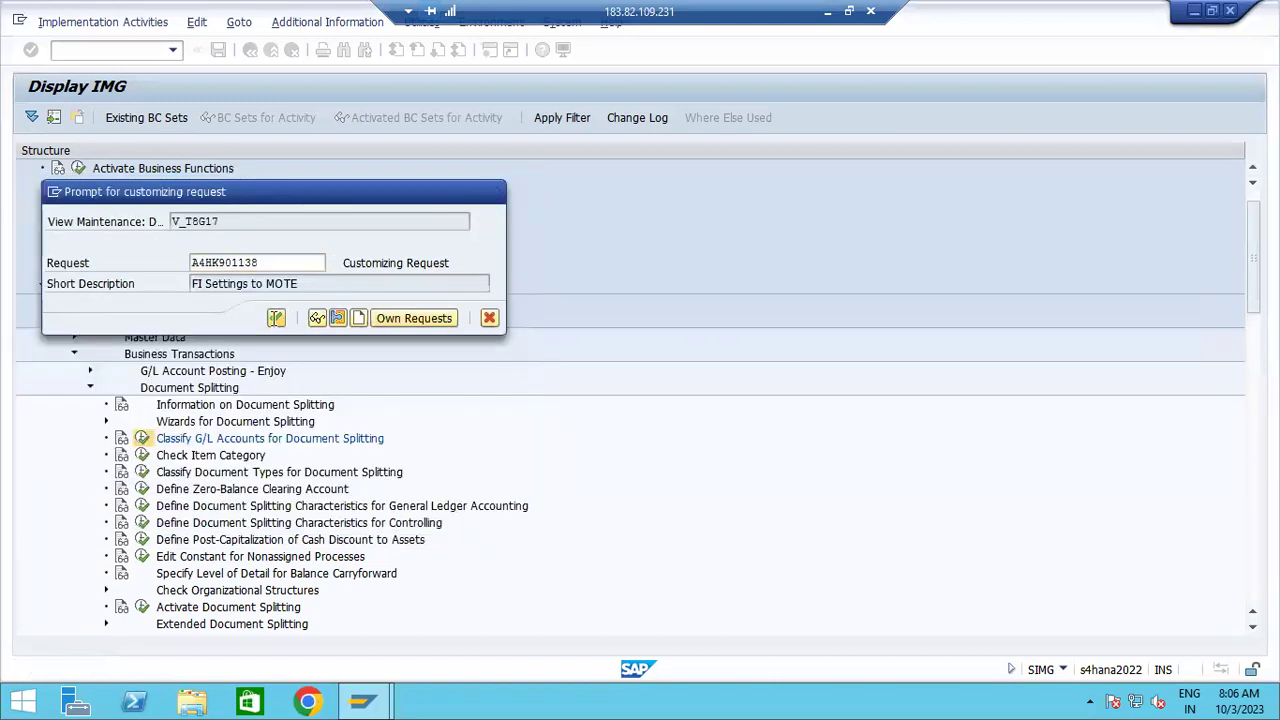
click(276, 318)
Leave the account classification and the implementation guide, returning to the SAP Easy Access screen
click(249, 52)
click(249, 52)
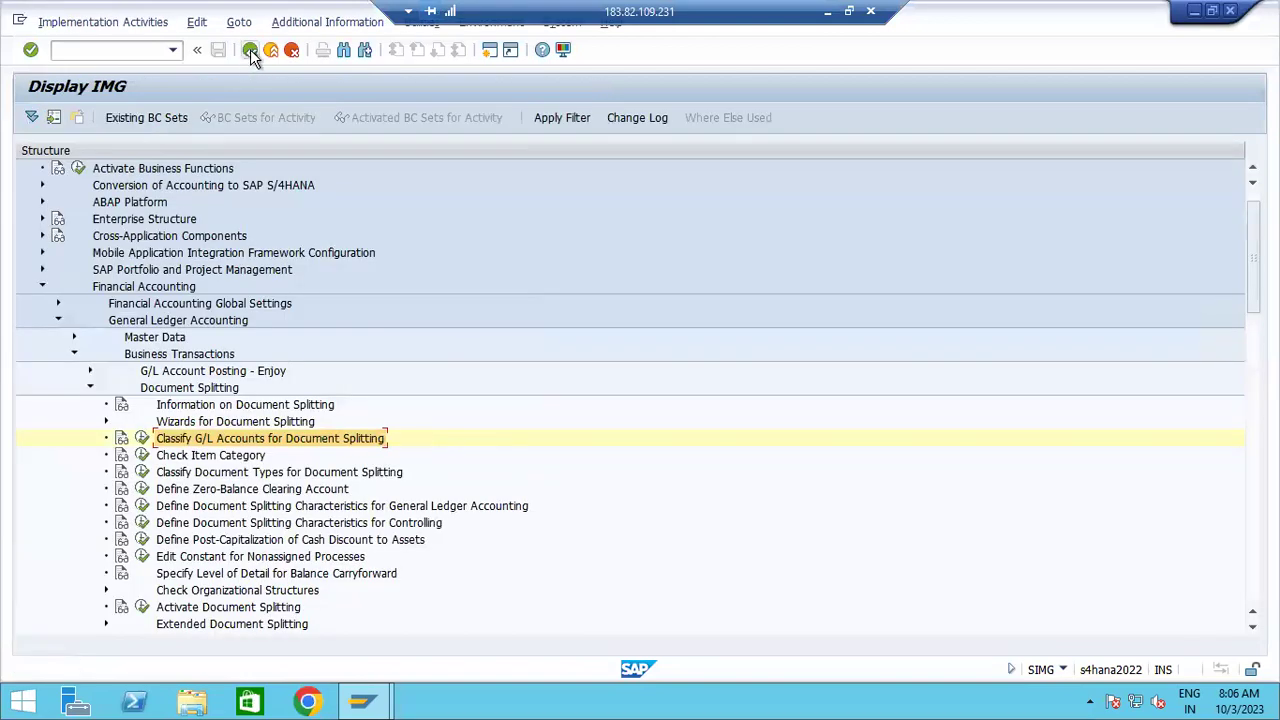
click(250, 53)
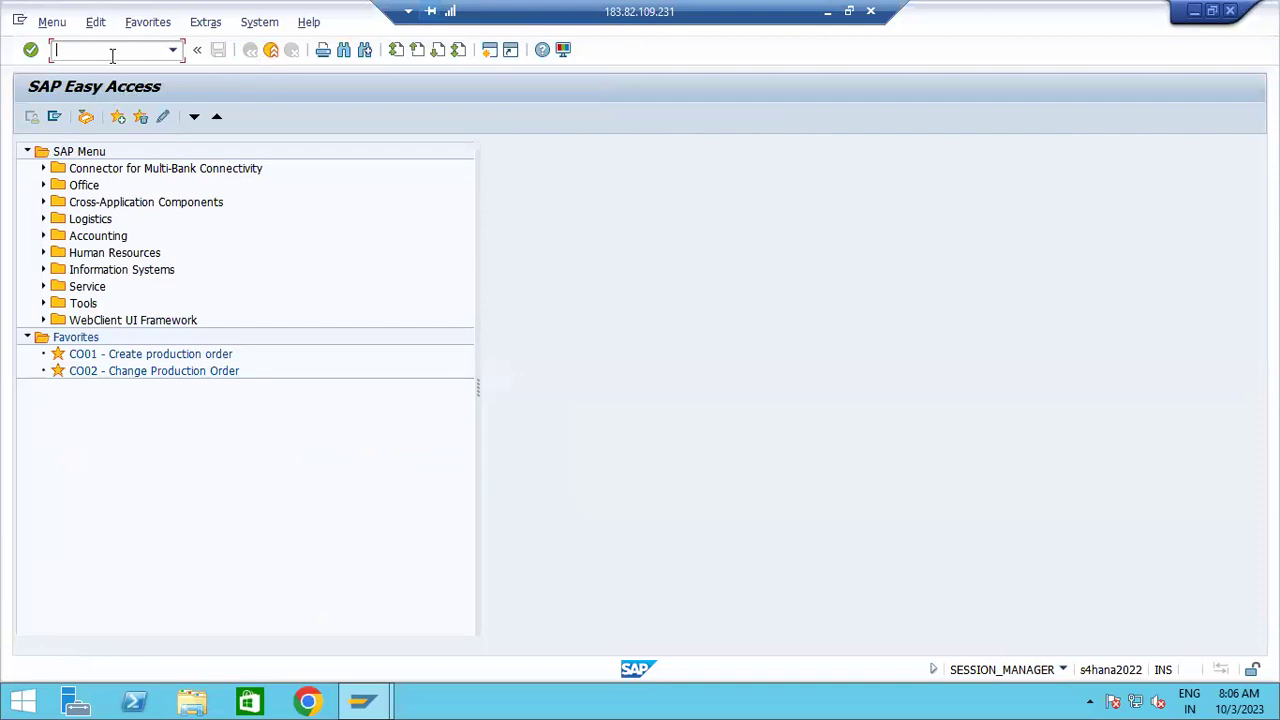
Open the implementation guide directly with transaction SIMG, look at the Financial Accounting activities, and return to SAP Easy Access
text(simg)
key(Return)
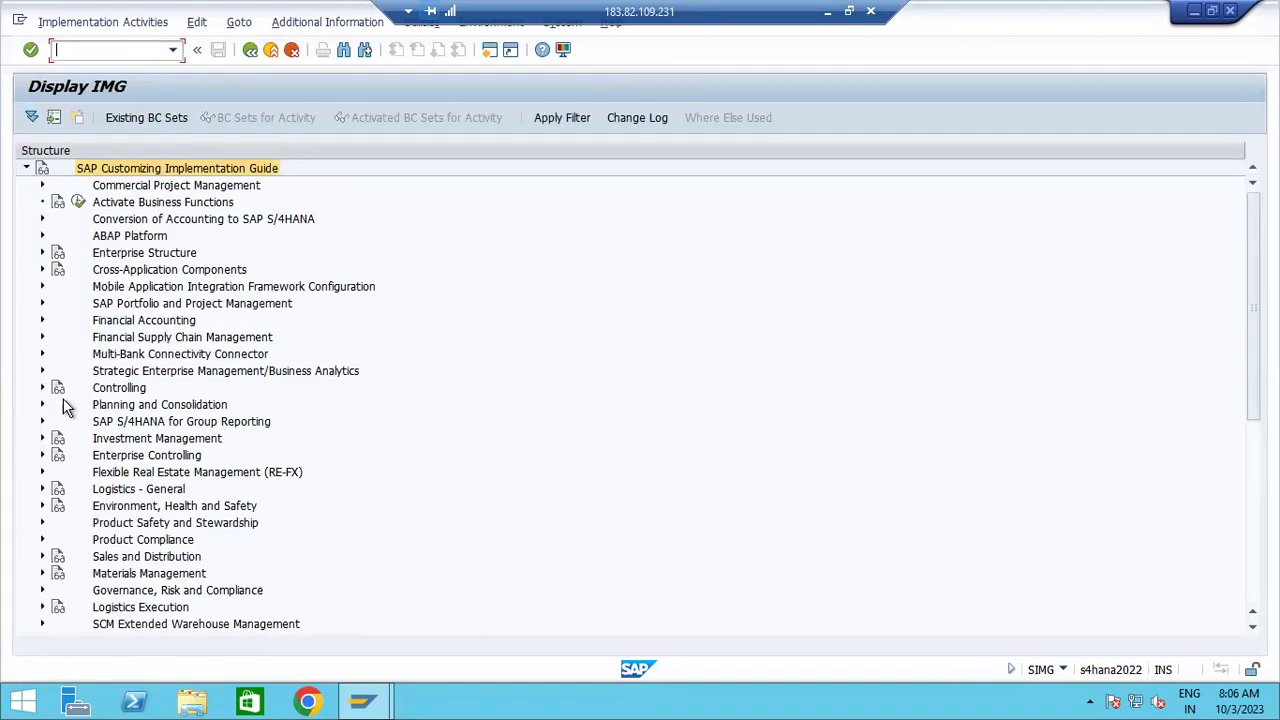
click(42, 321)
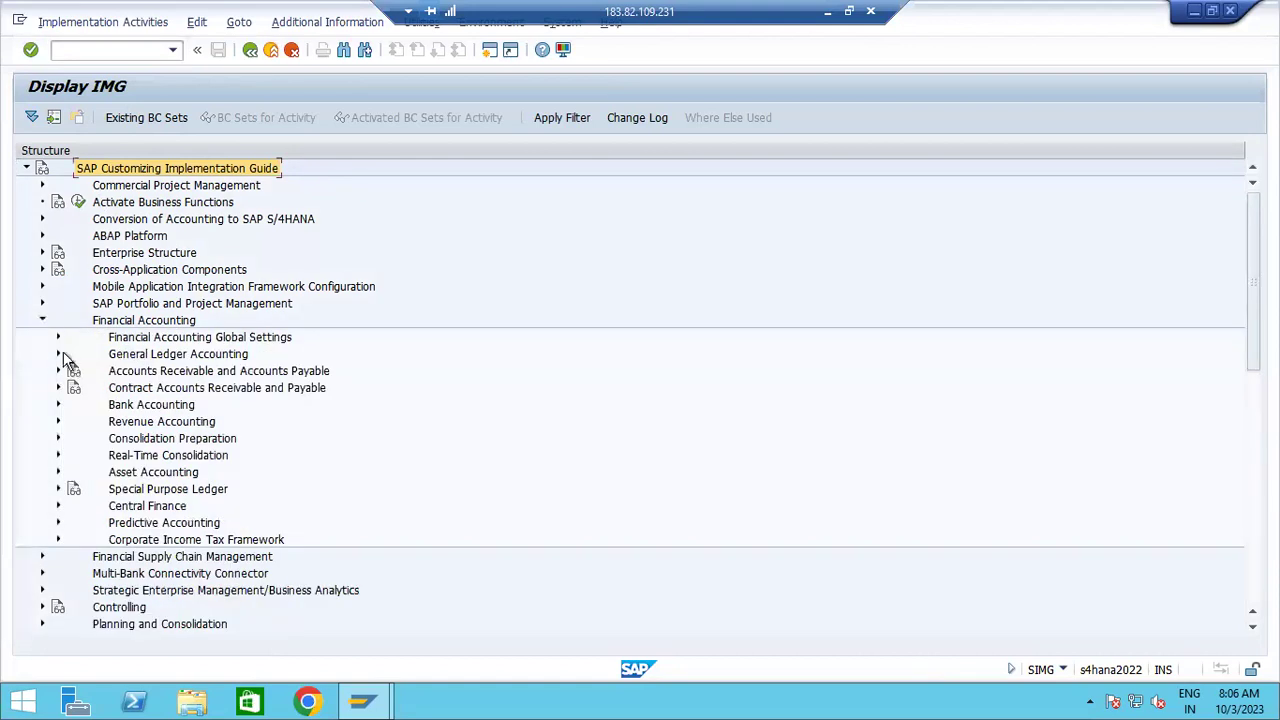
click(250, 52)
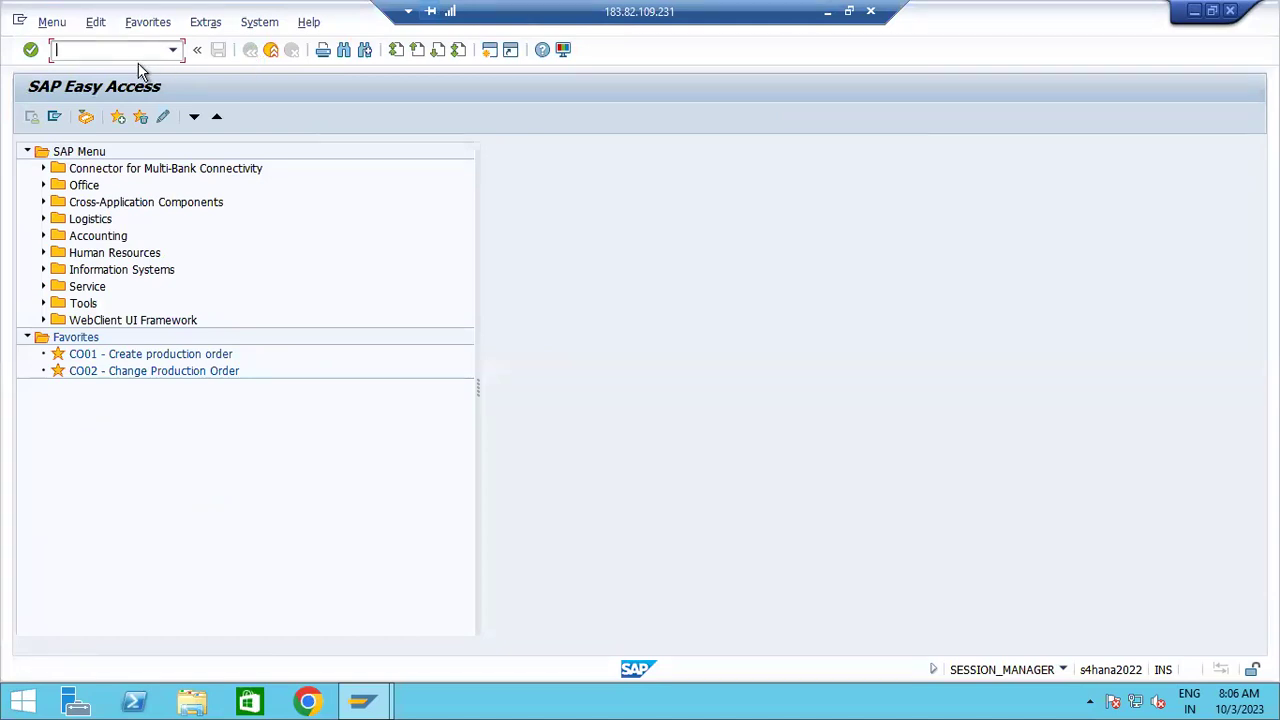
Open the implementation guide through transaction SPRO and its SAP Reference IMG, and return to SAP Easy Access
text(spro)
key(Return)
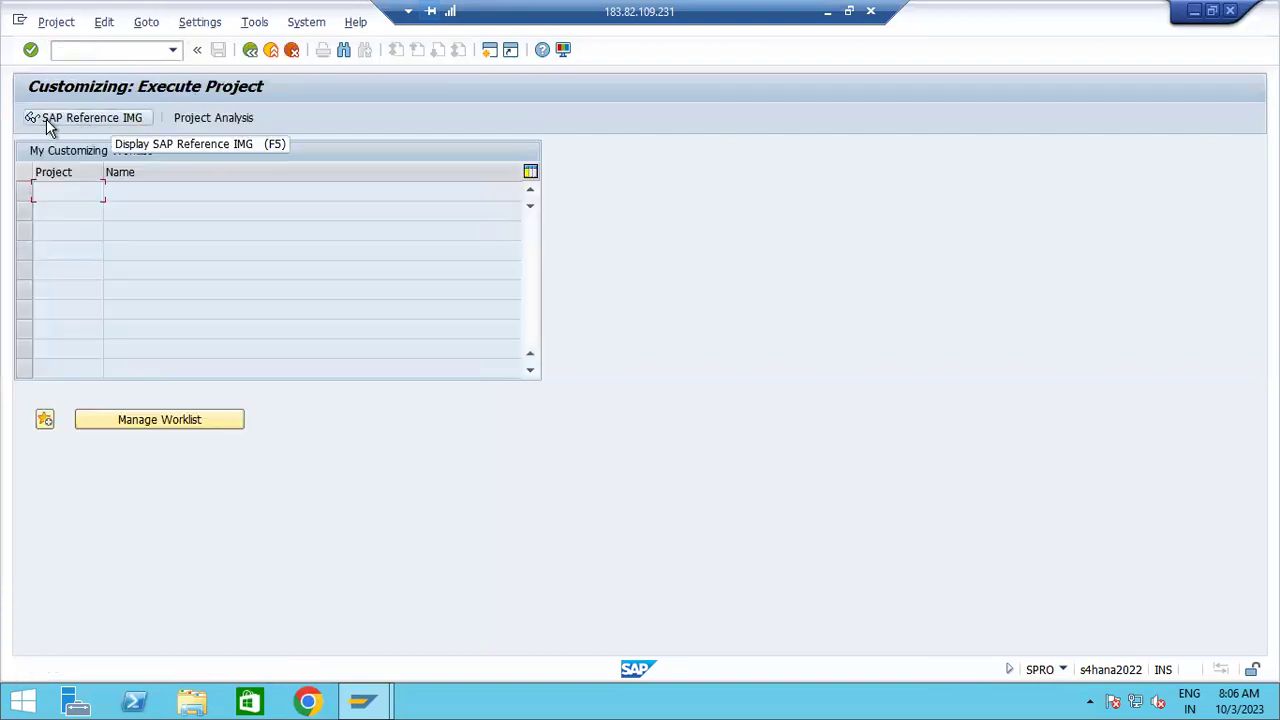
click(100, 122)
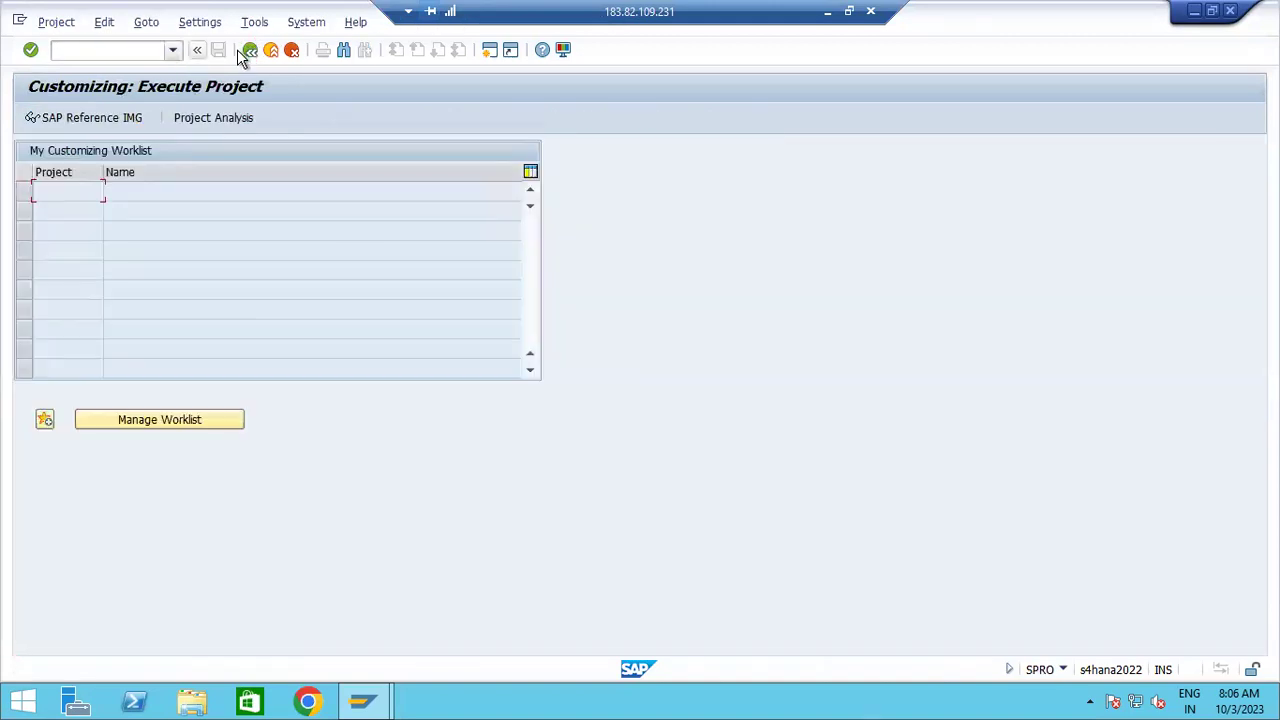
click(250, 50)
click(250, 50)
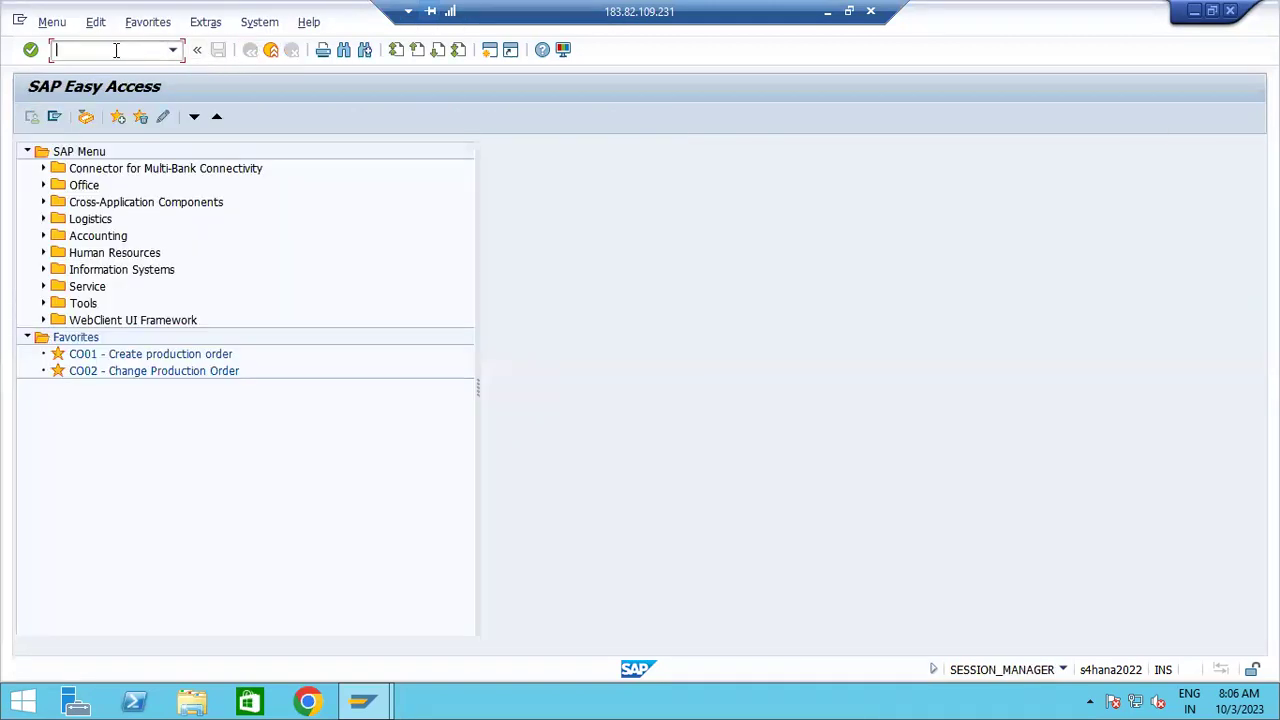
Compare the guide opened directly by SIMG with the one reached through SPRO and SAP Reference IMG, returning to SAP Easy Access after each
text(simg)
key(Return)
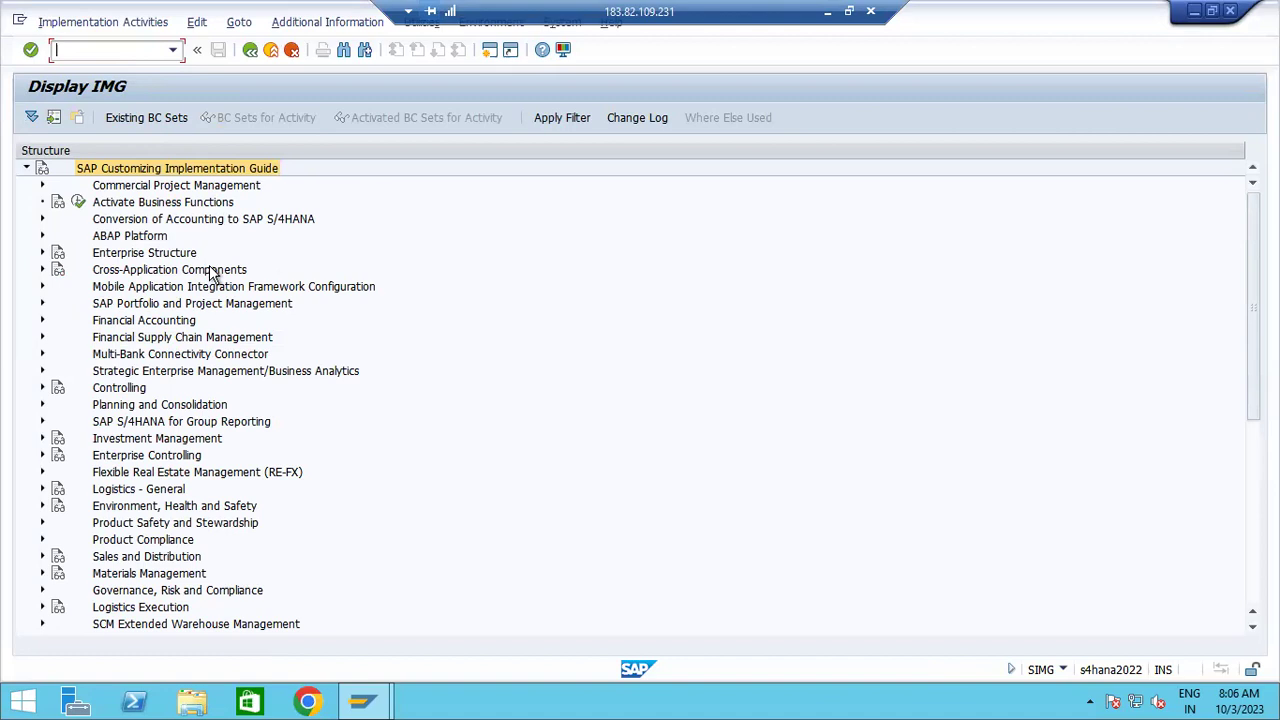
click(251, 50)
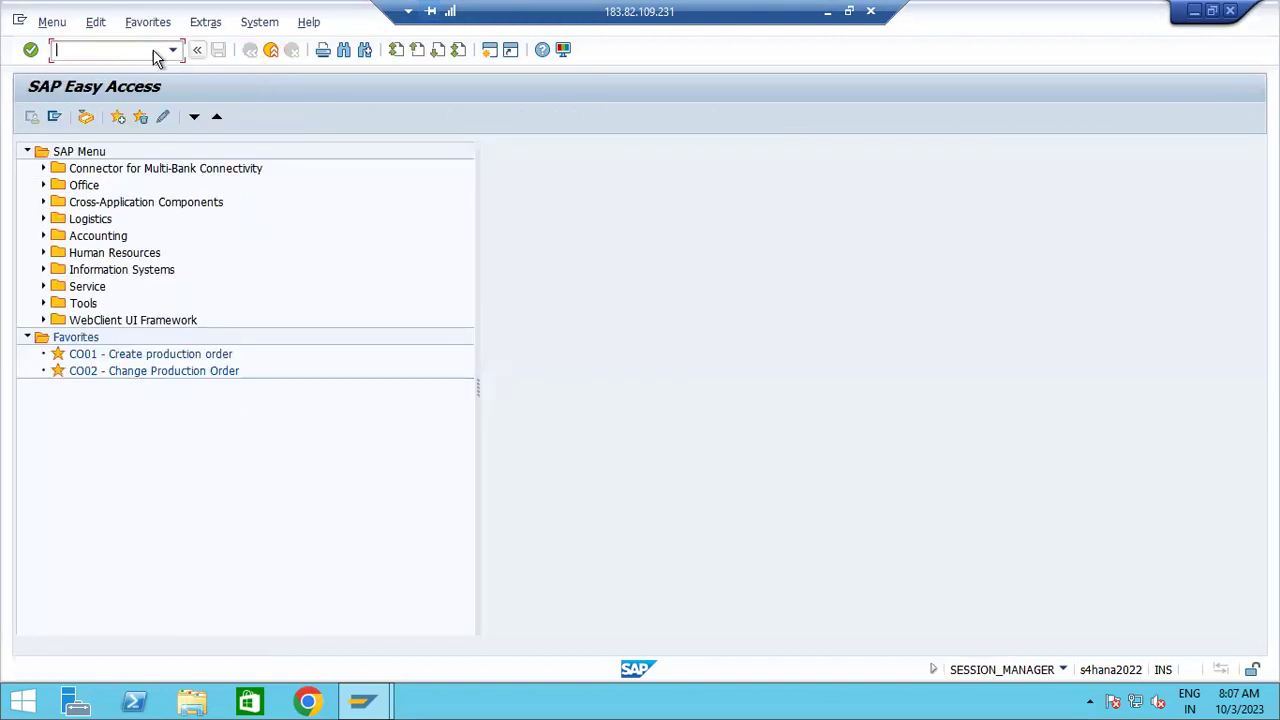
text(spro)
key(Return)
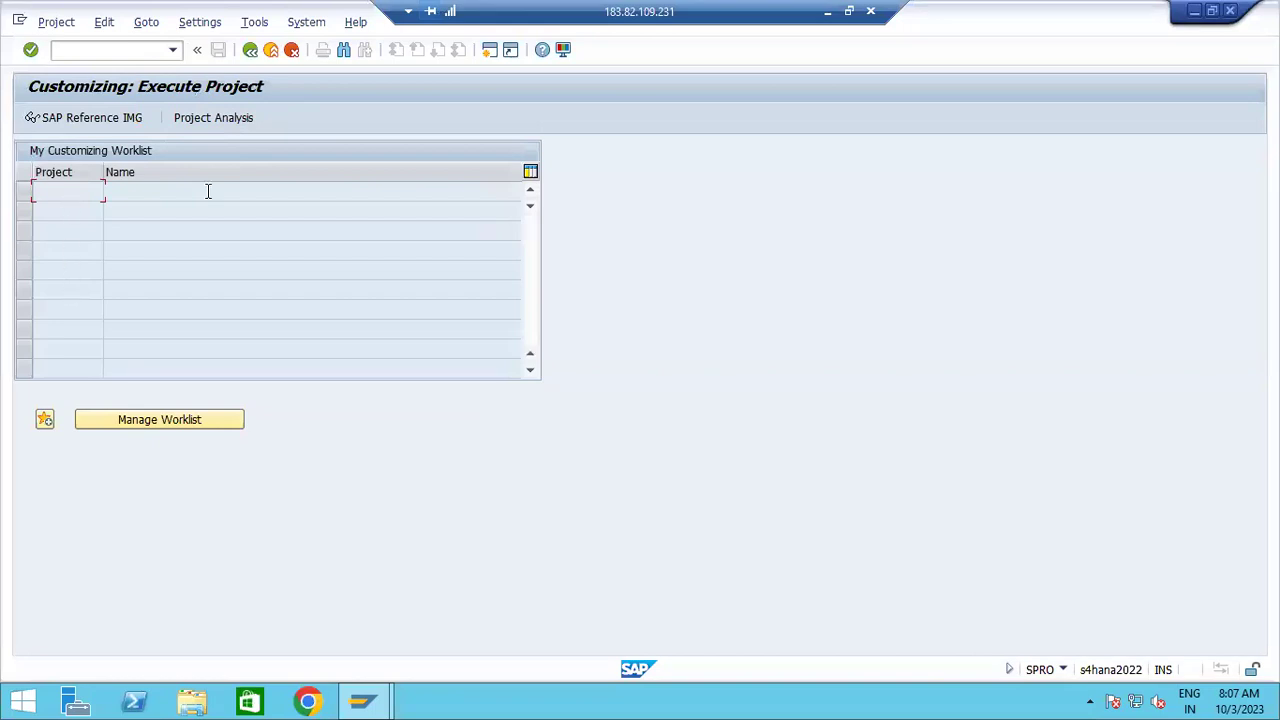
click(87, 118)
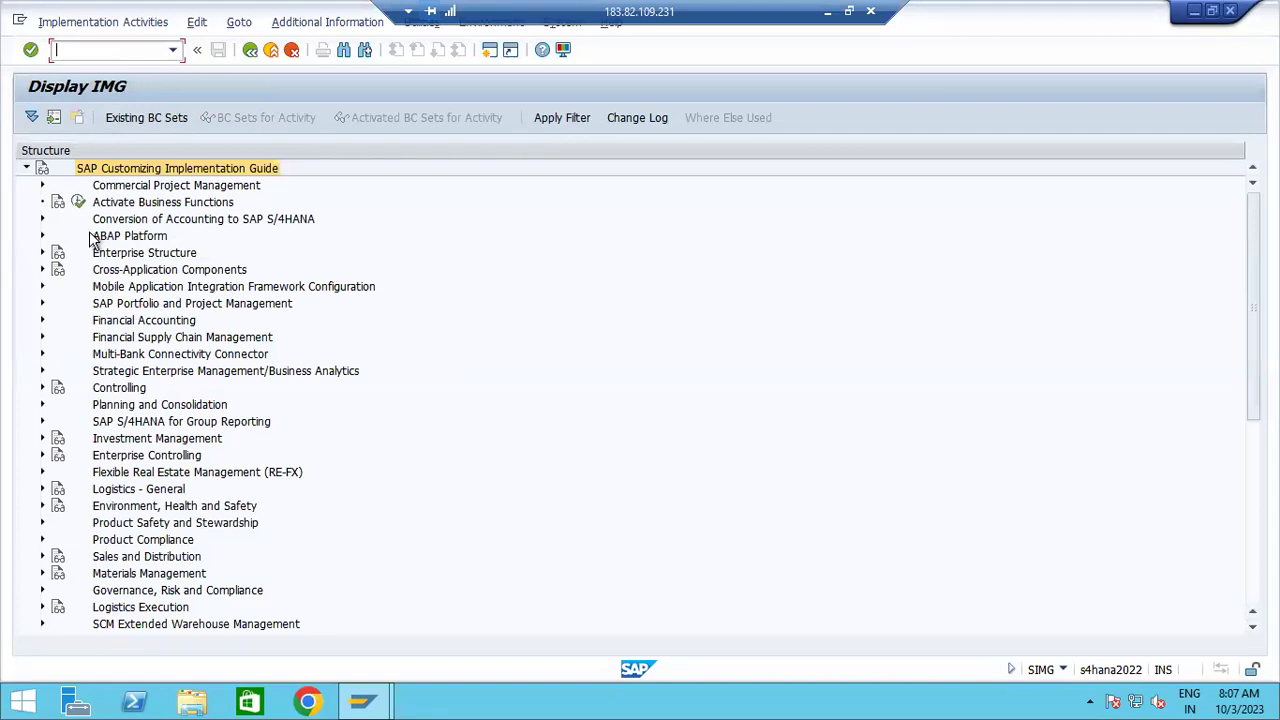
click(250, 51)
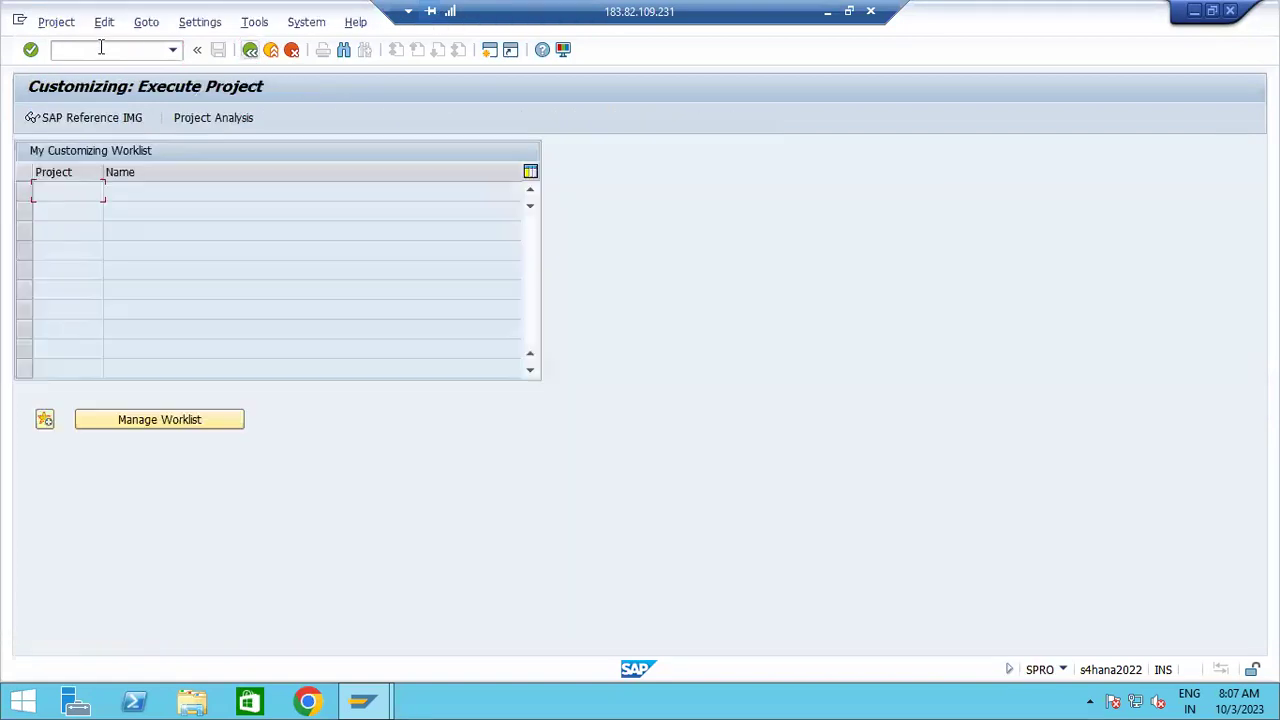
click(250, 51)
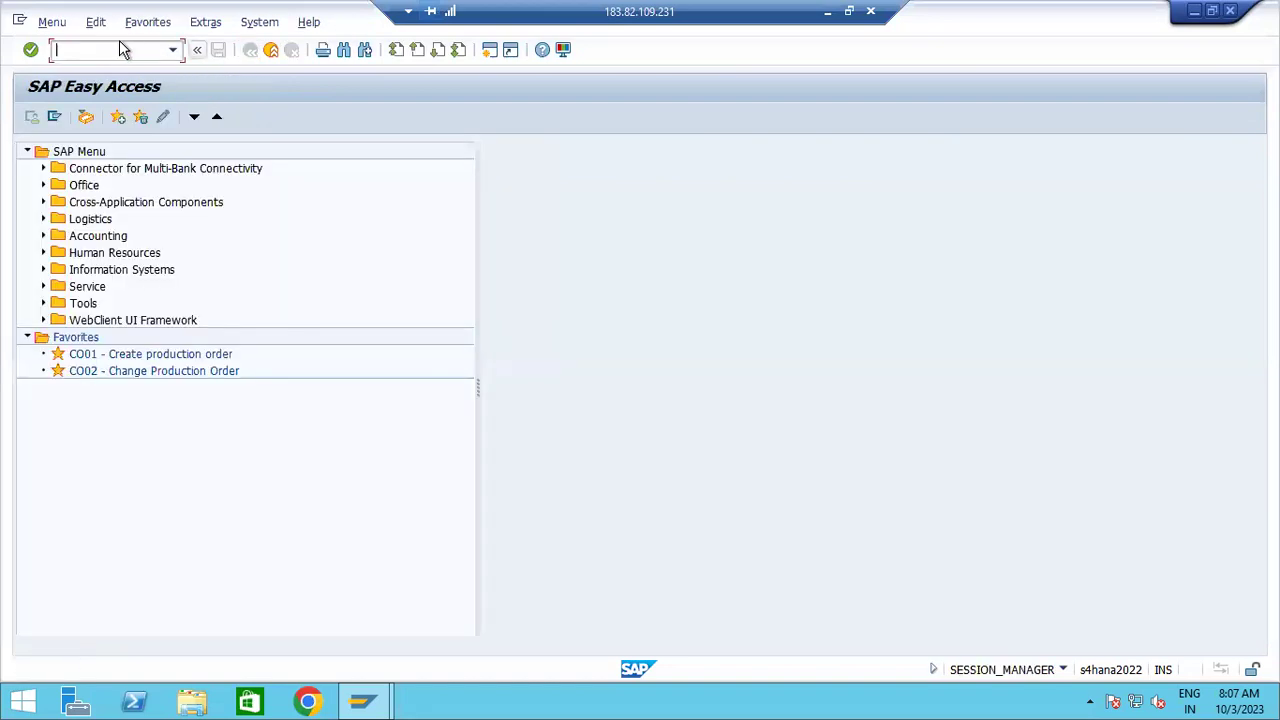
Open the implementation guide with transaction SIMG and look through the Financial Accounting Global Settings activities, collapsing that node again
text(simh)
key(Return)
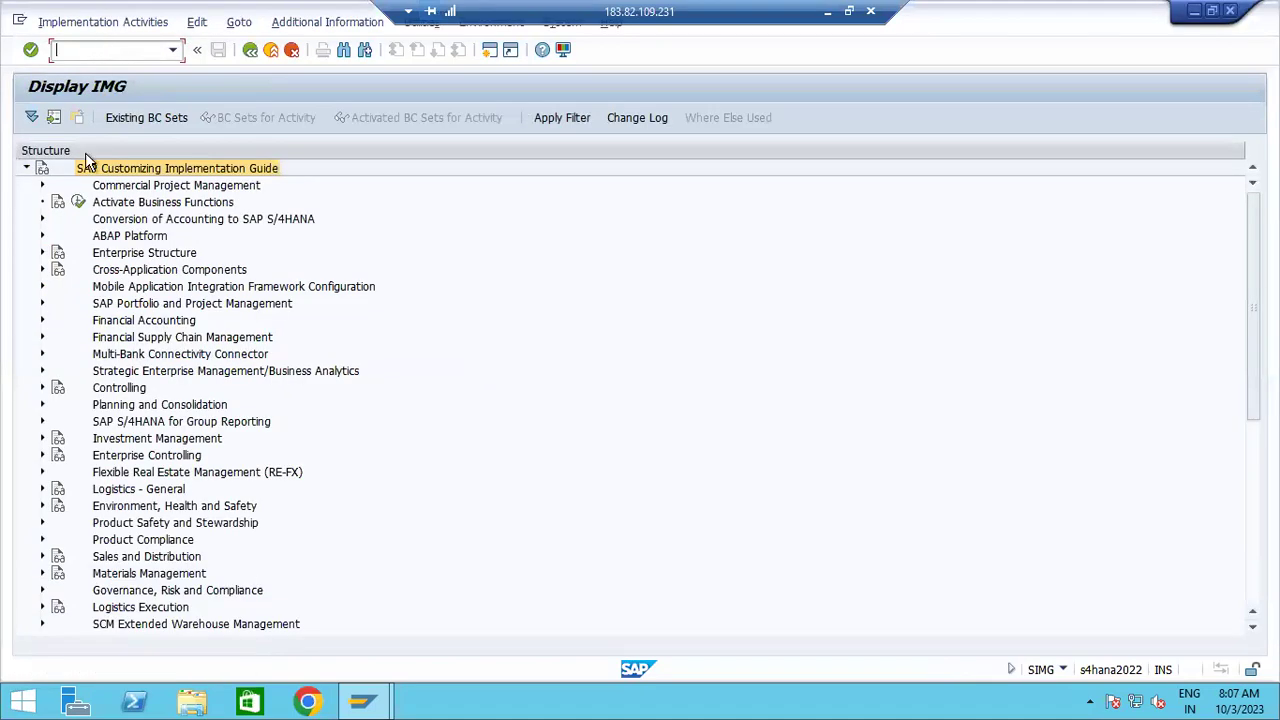
click(43, 320)
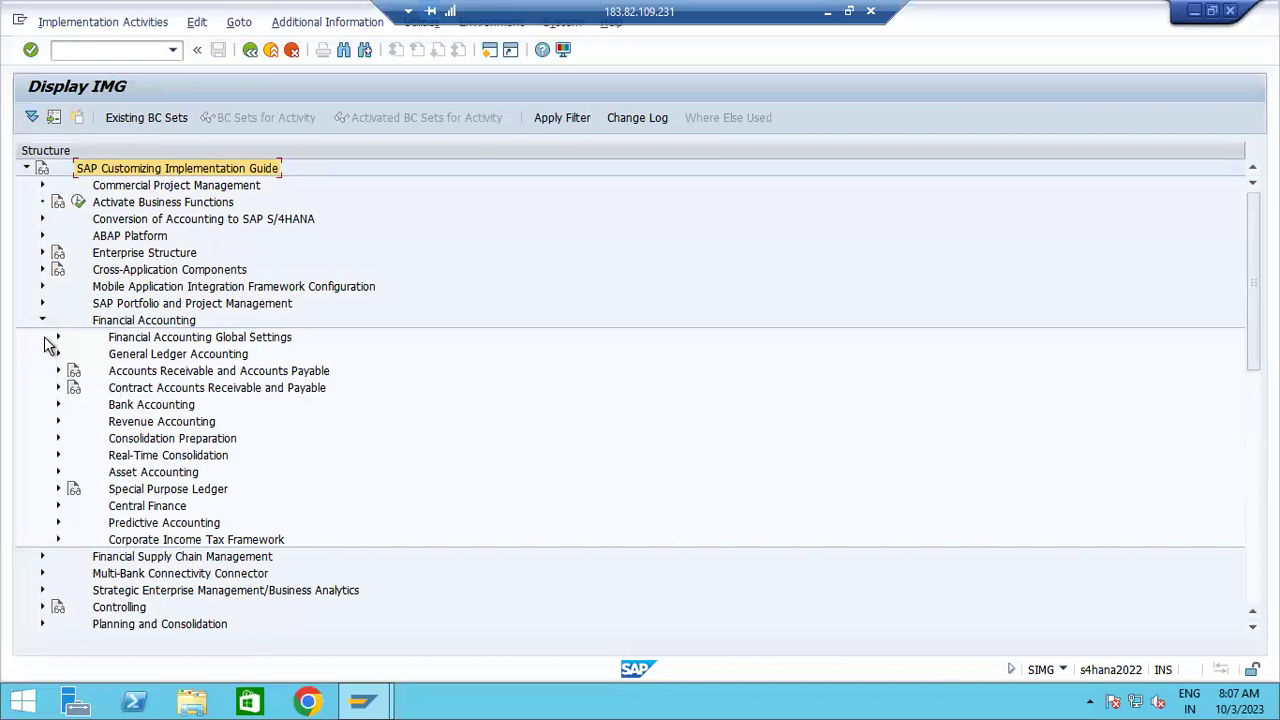
click(57, 337)
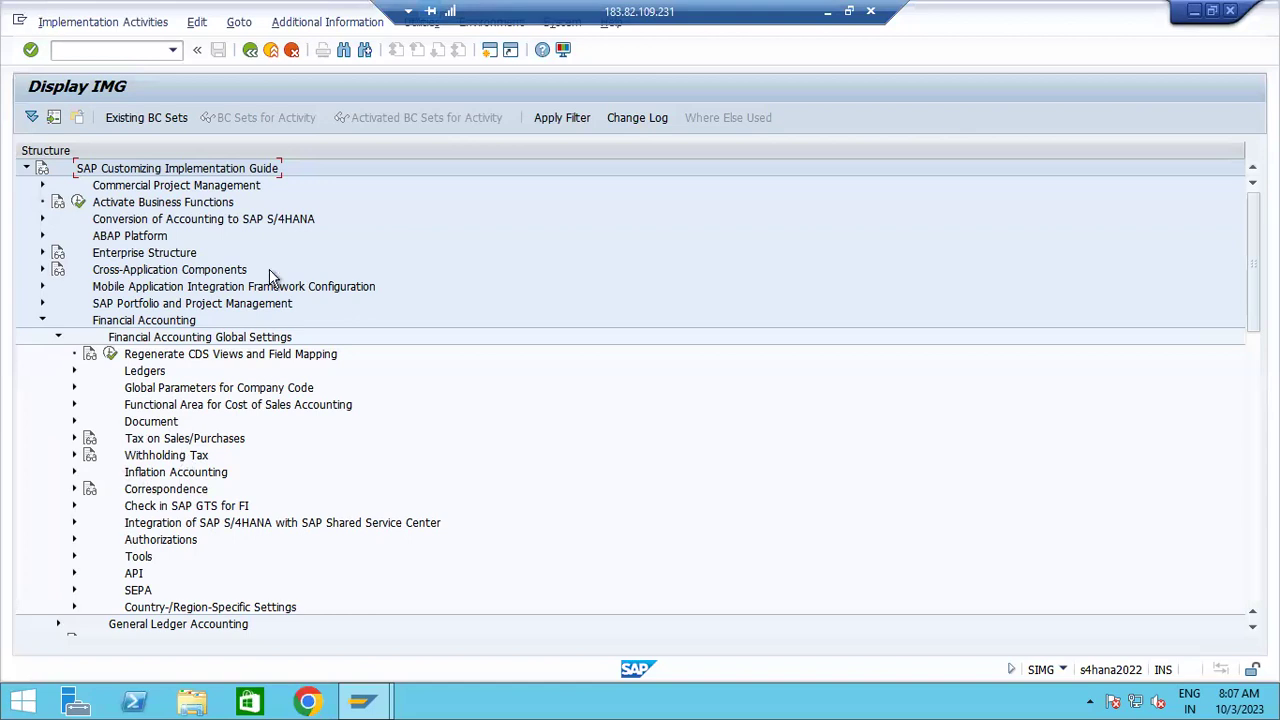
click(59, 337)
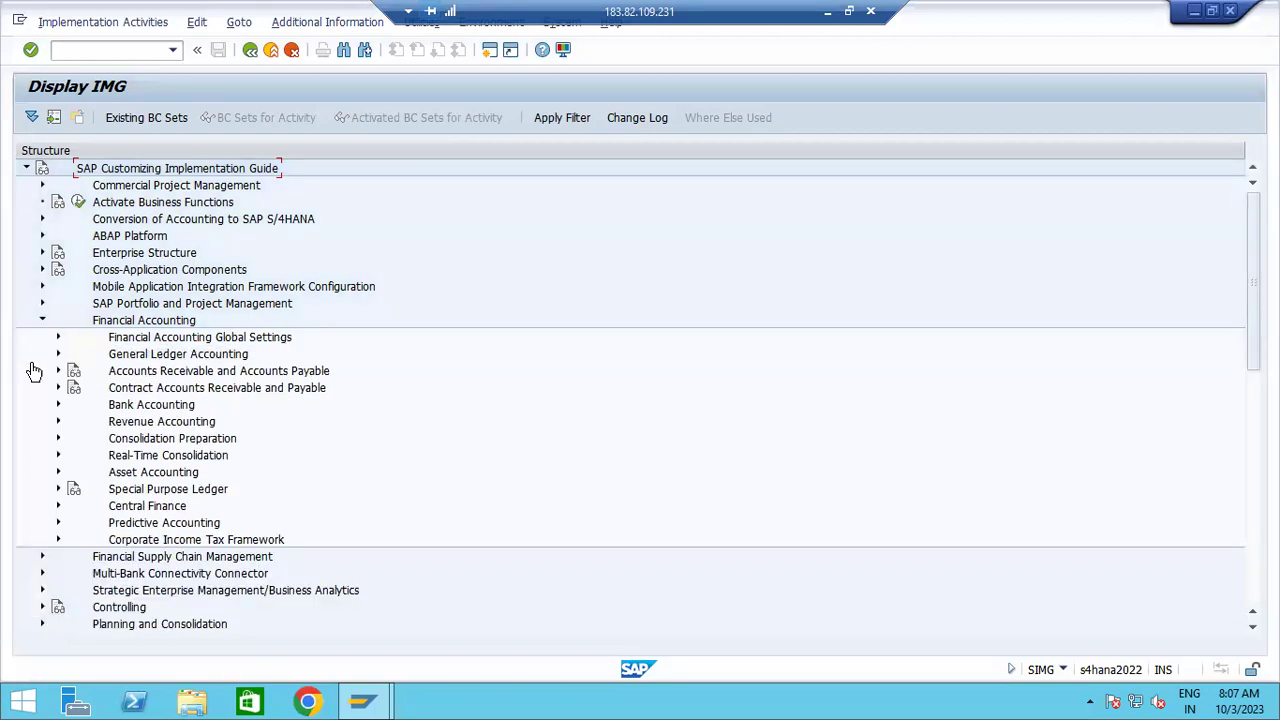
Under General Ledger Accounting, Master Data, G/L Accounts, review the Preparations activities, leaving Additional Activities collapsed
click(58, 354)
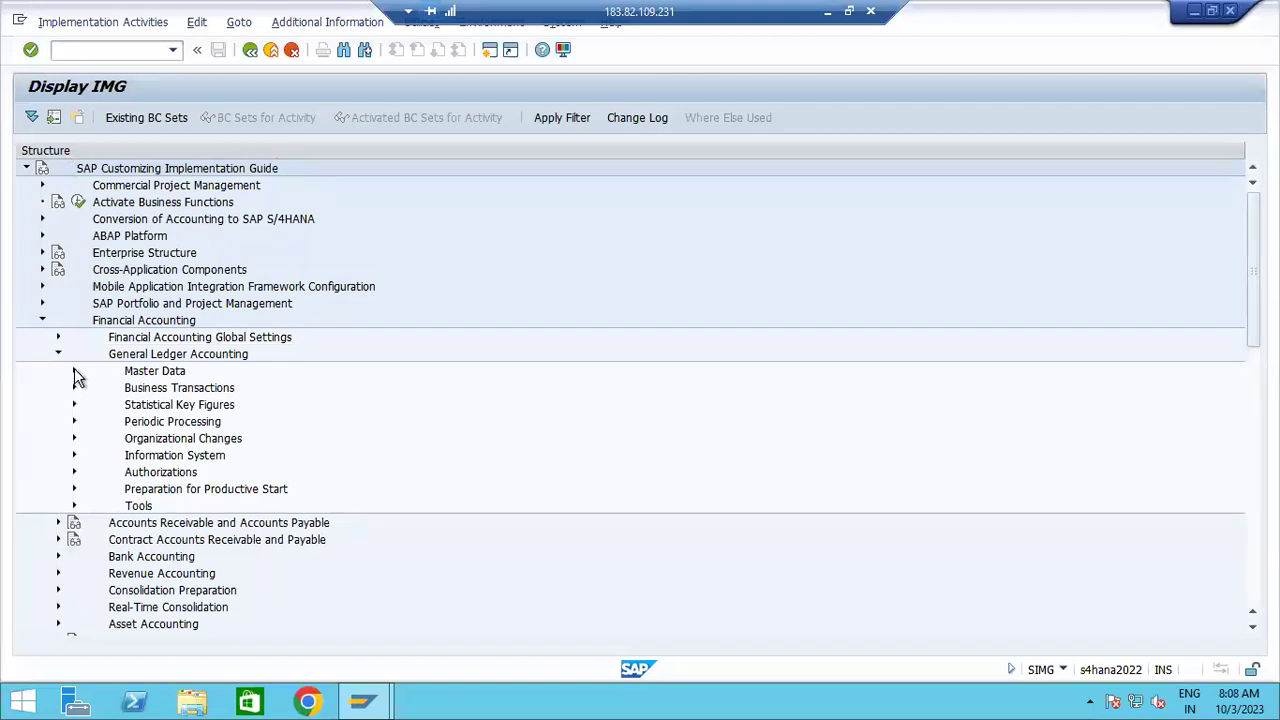
click(74, 370)
click(90, 388)
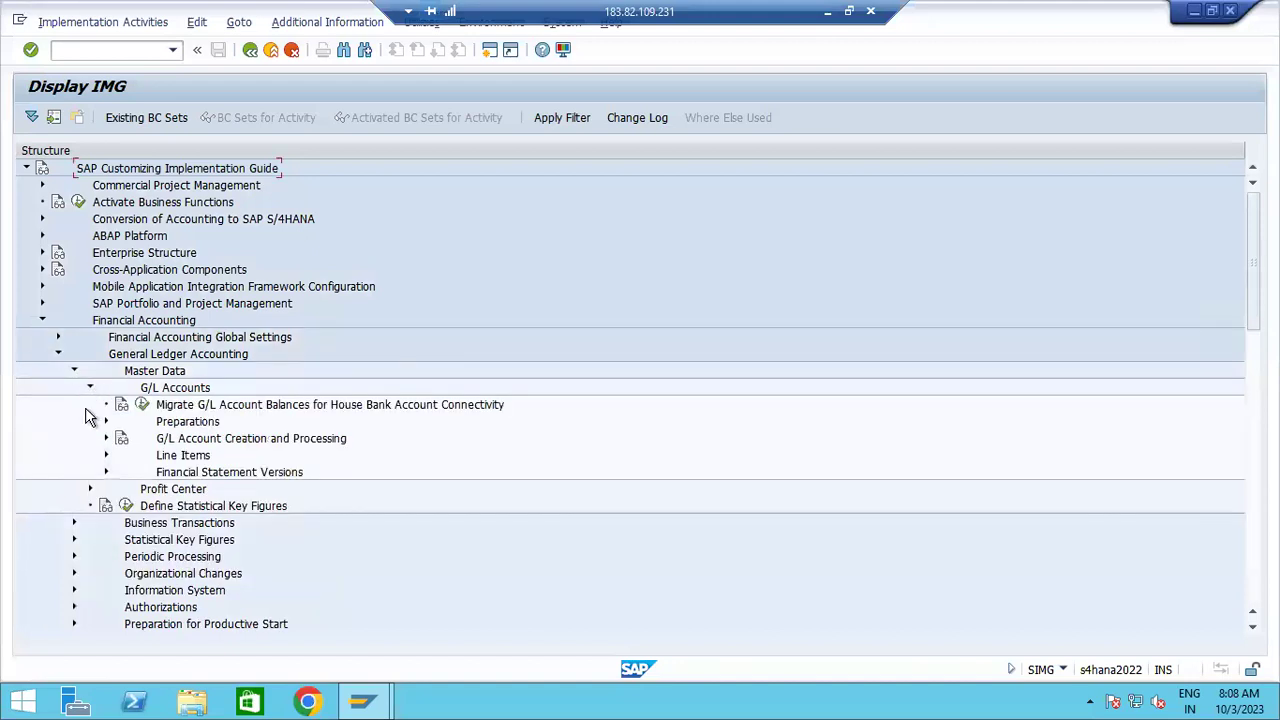
click(106, 421)
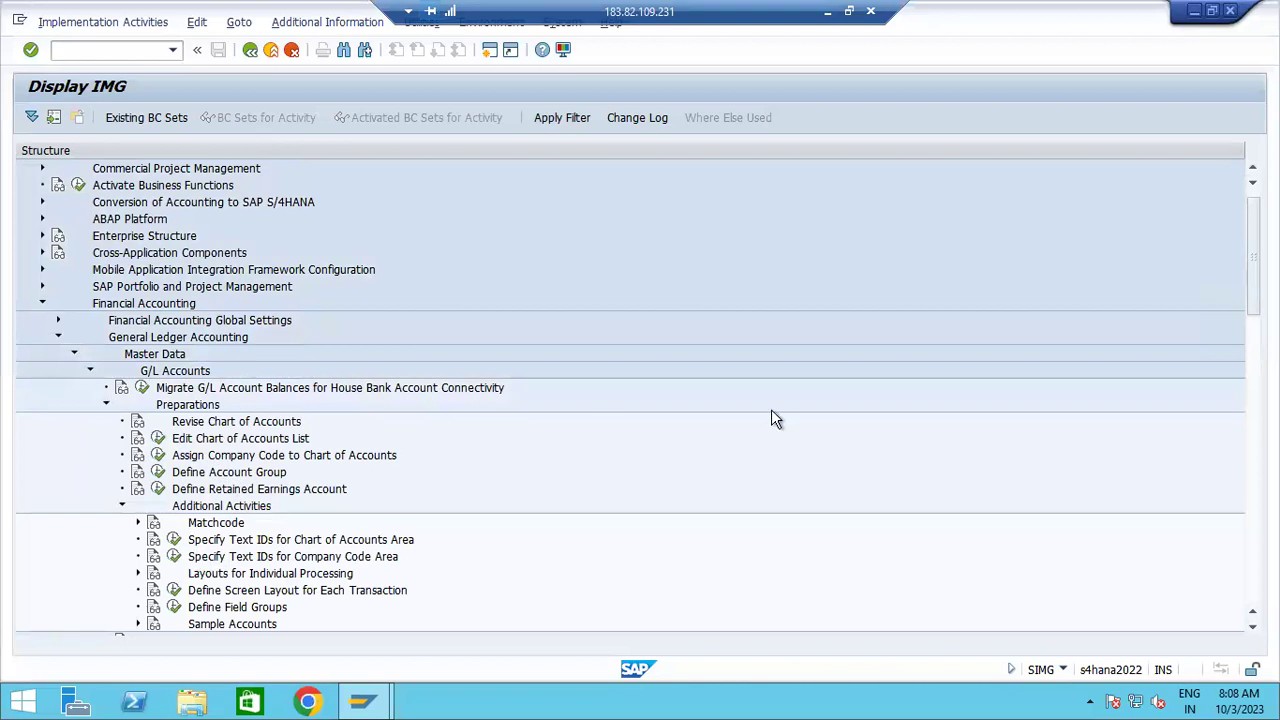
click(120, 507)
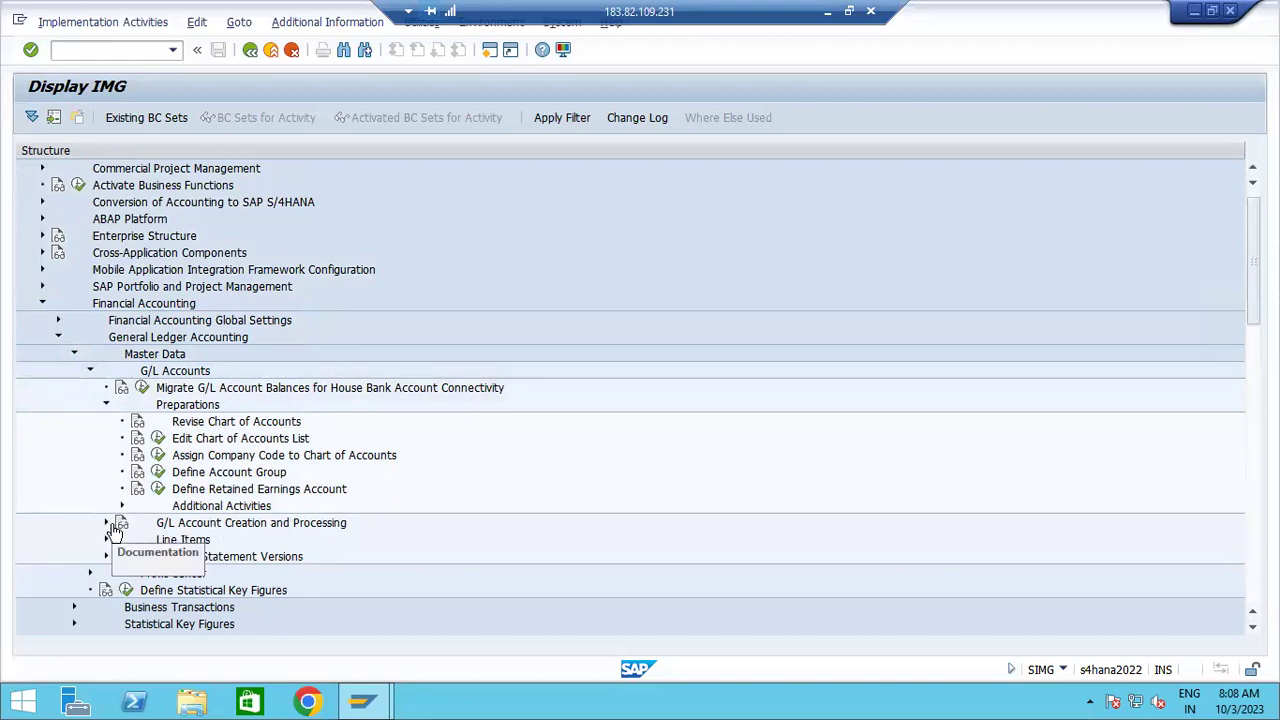
Review the G/L Account Creation and Processing activities and expand Edit G/L Account (Individual Processing)
click(106, 523)
click(176, 526)
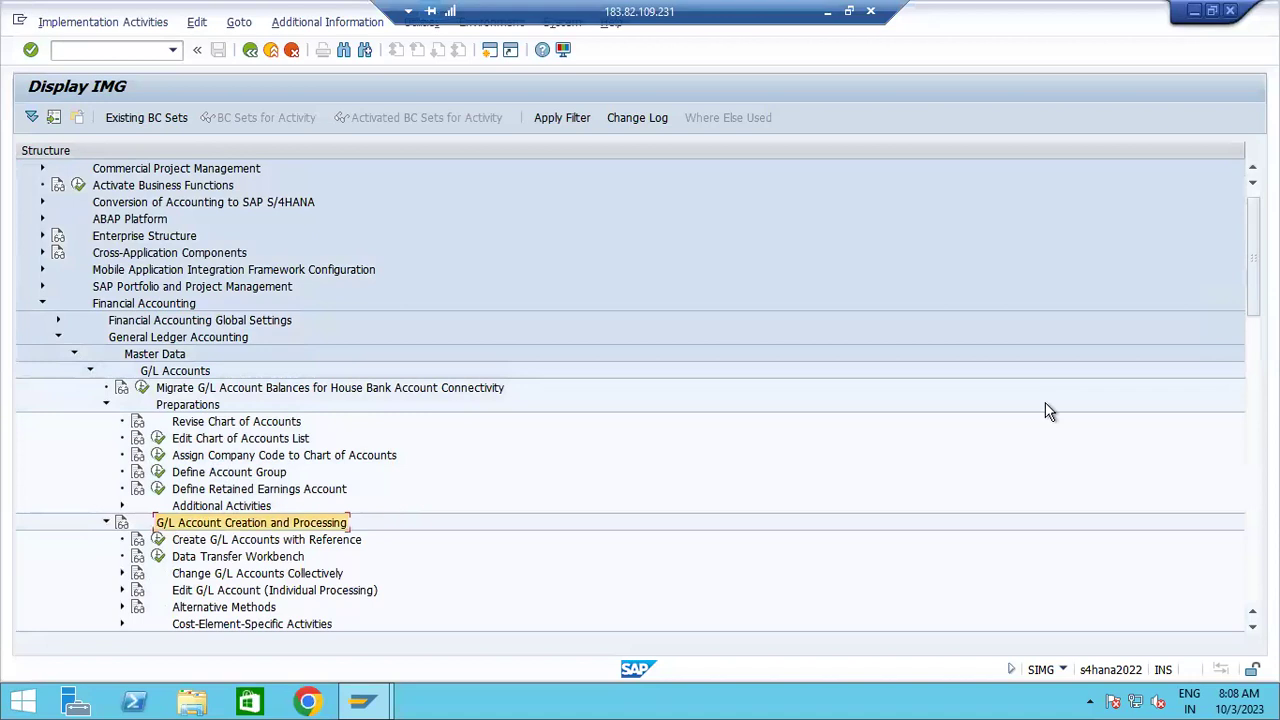
scroll(395, 355, down, 4)
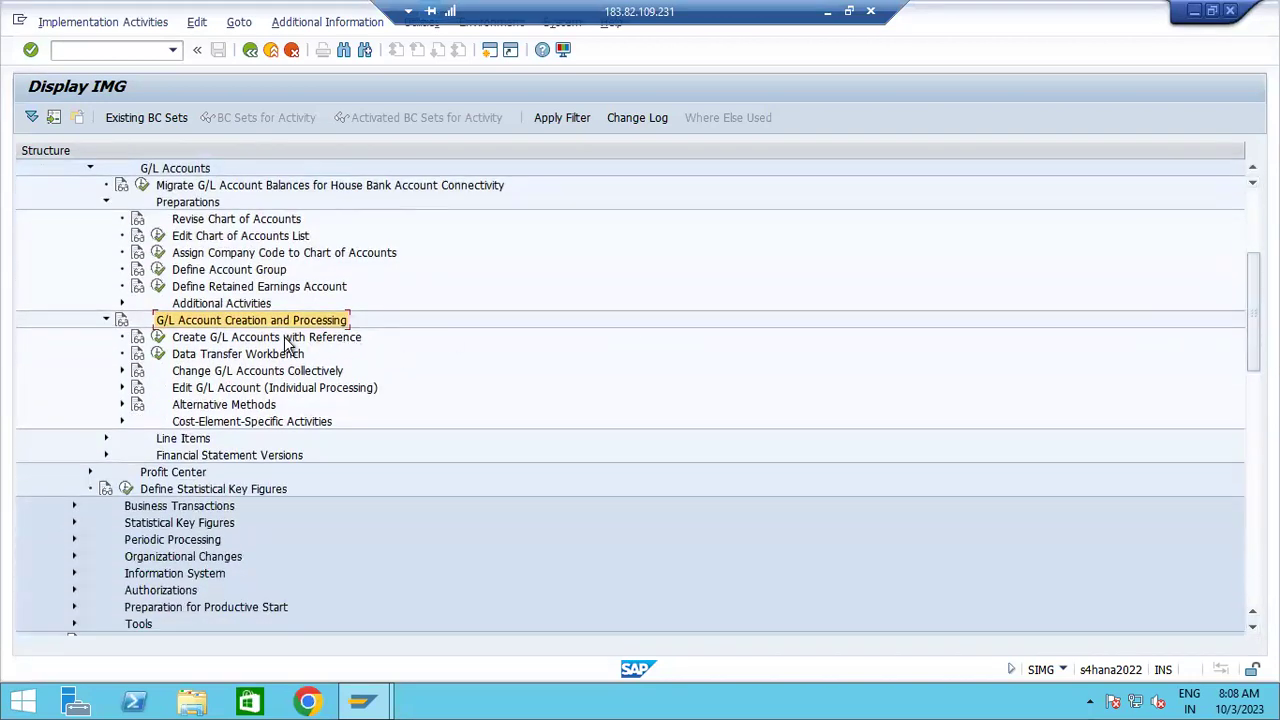
click(222, 340)
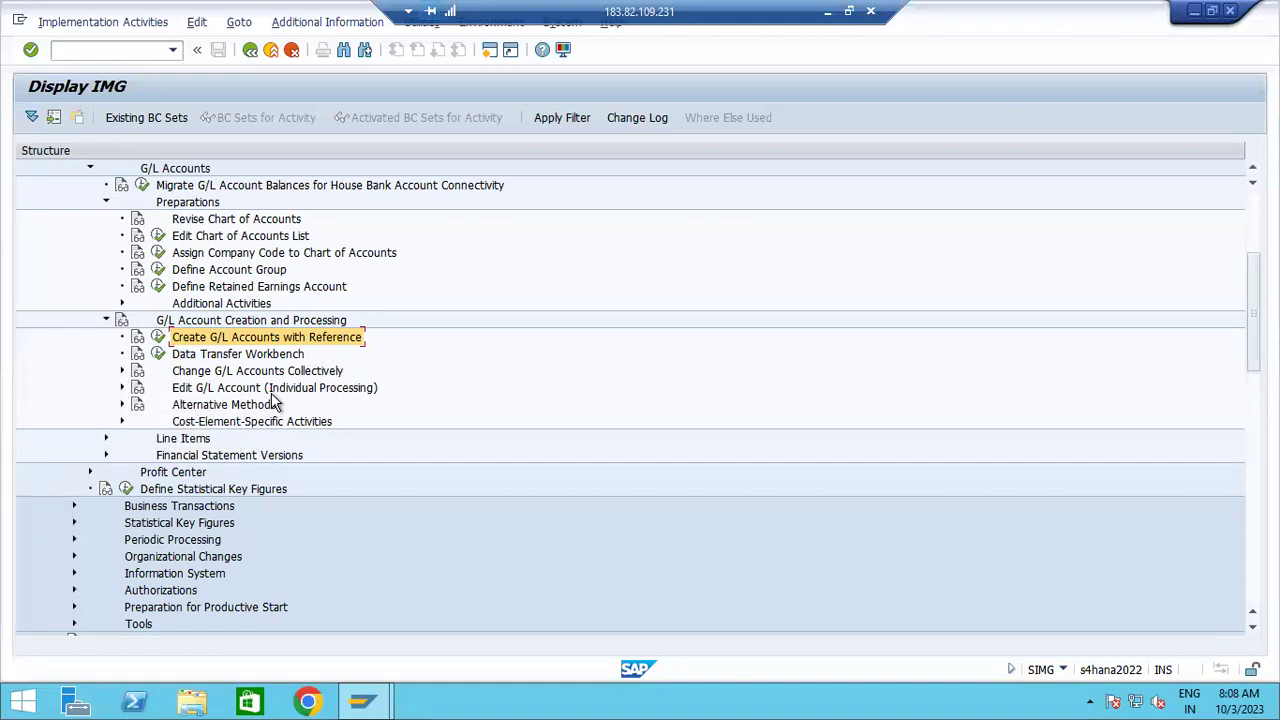
click(214, 370)
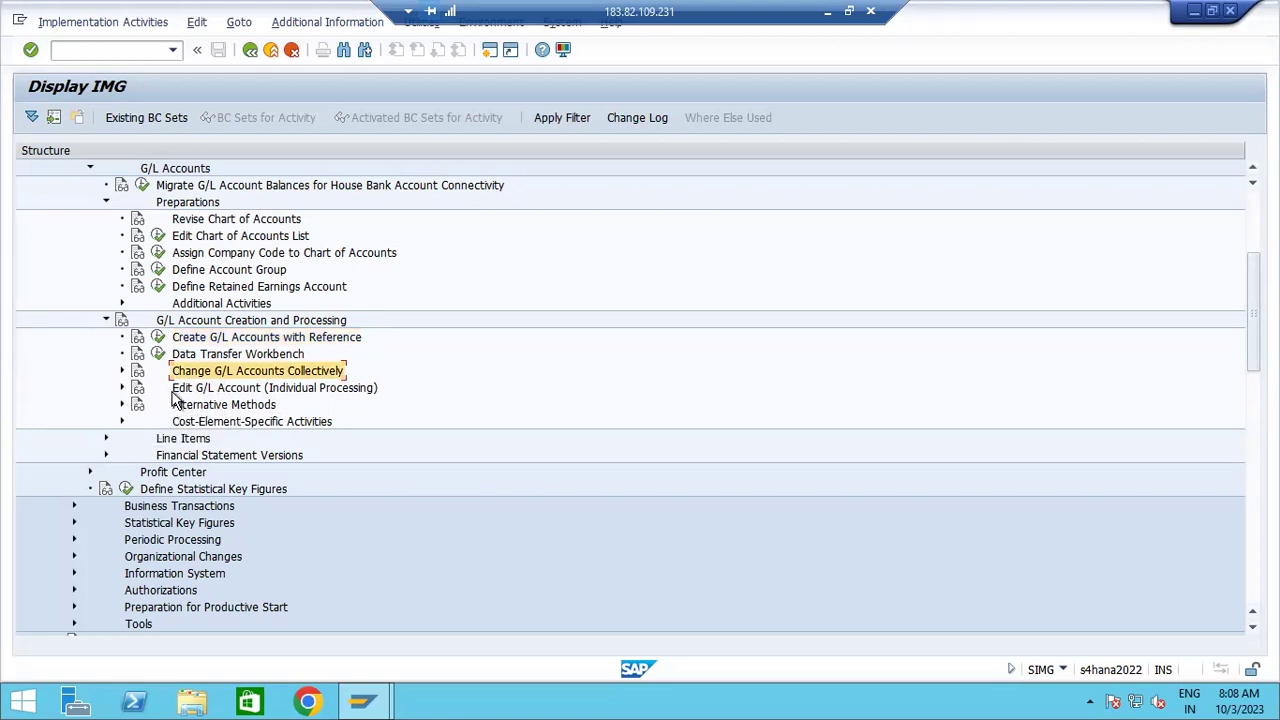
click(122, 387)
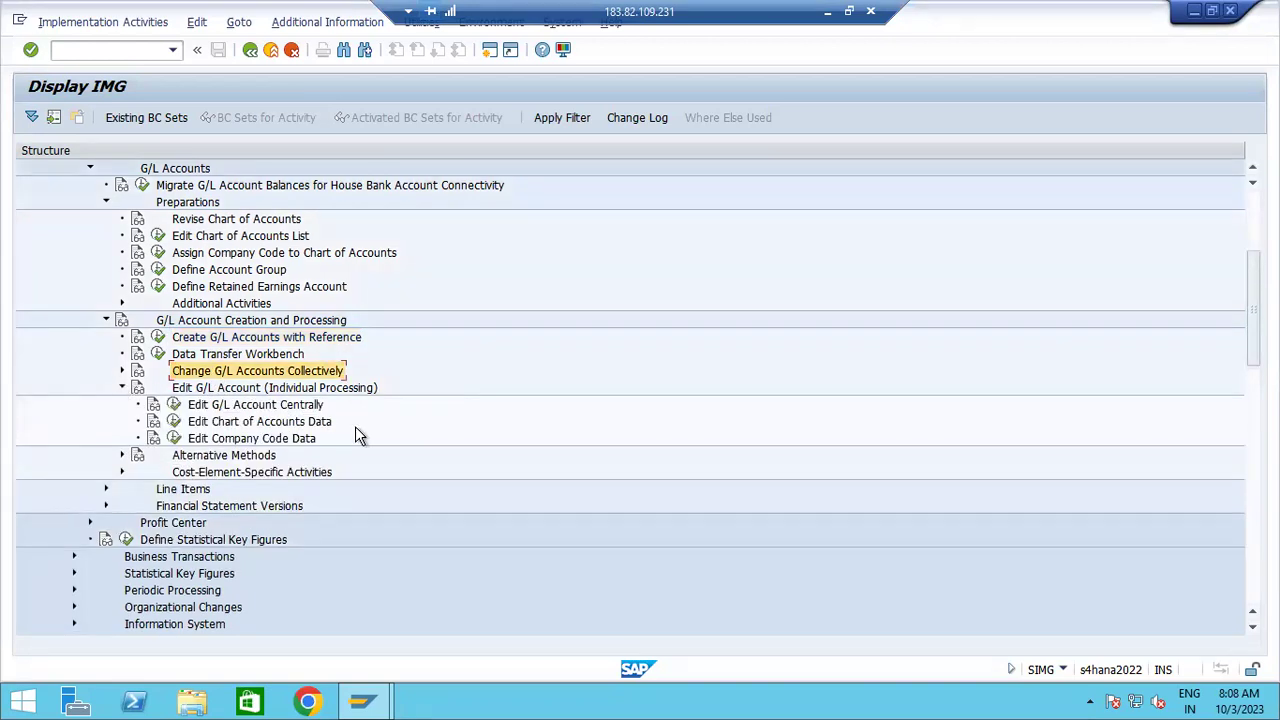